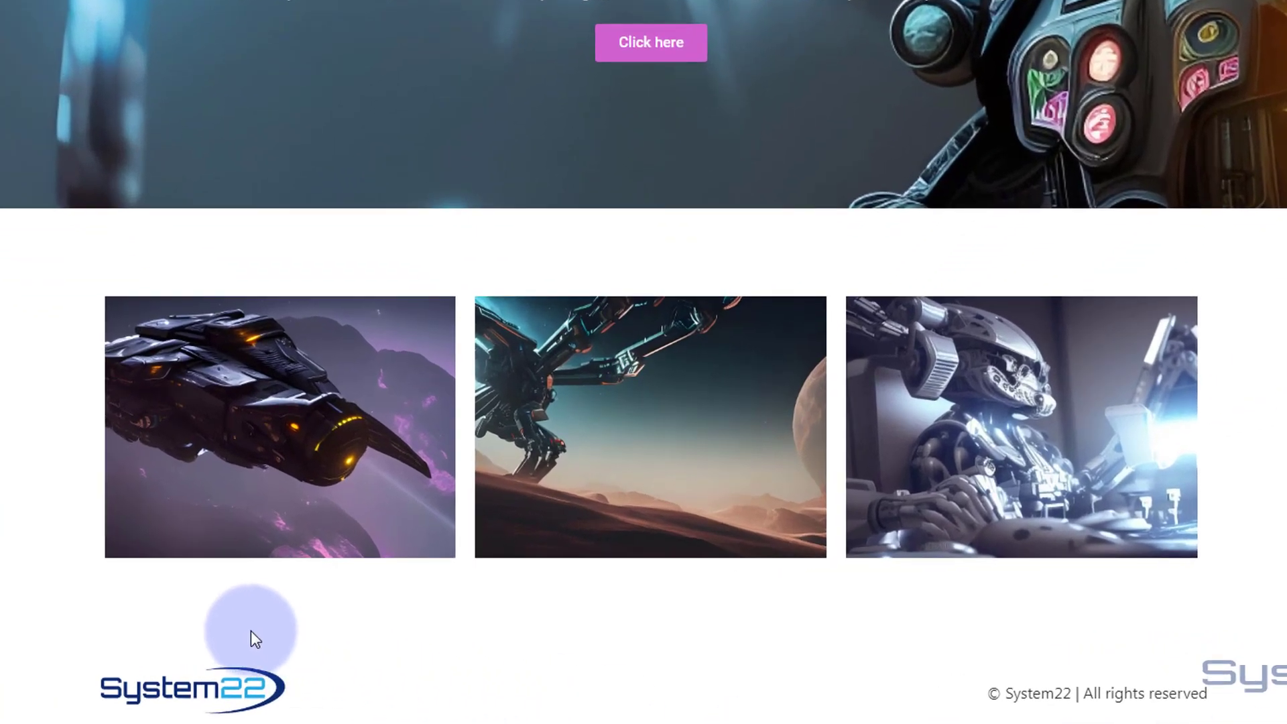
Preview the text-reveal effect on each of the three images below the hero section.
mouse_move(271, 452)
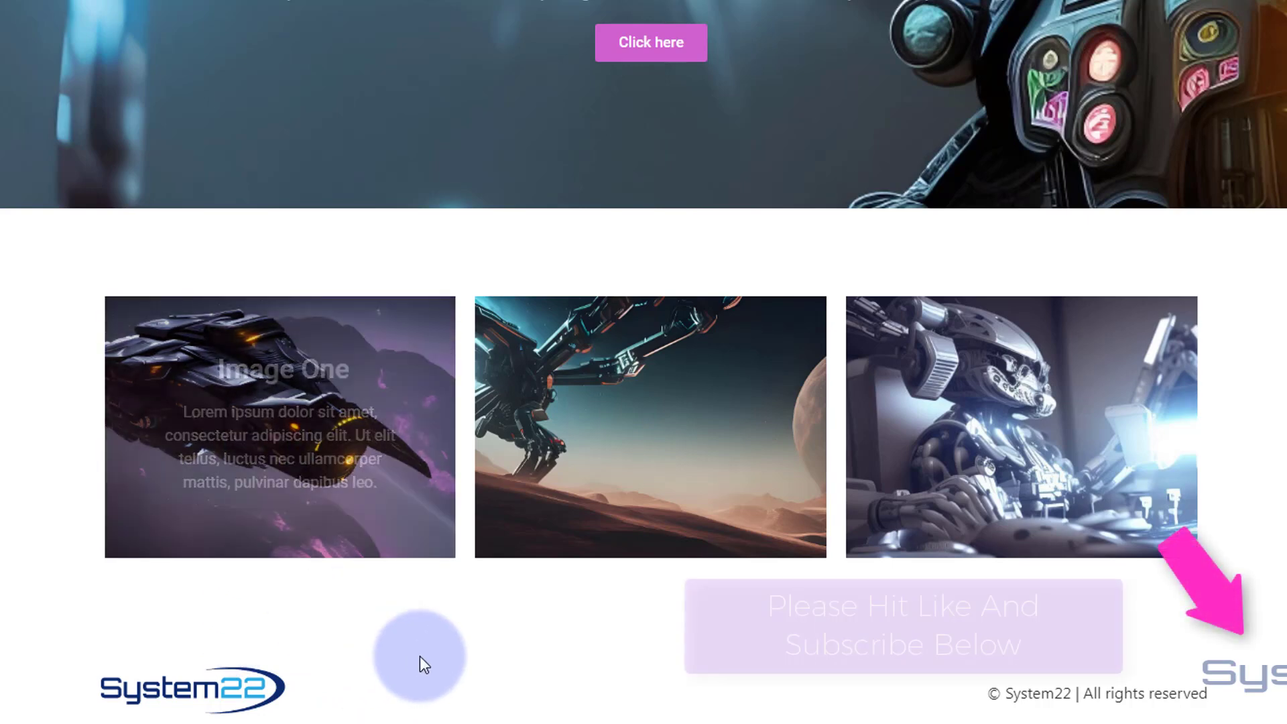
mouse_move(598, 459)
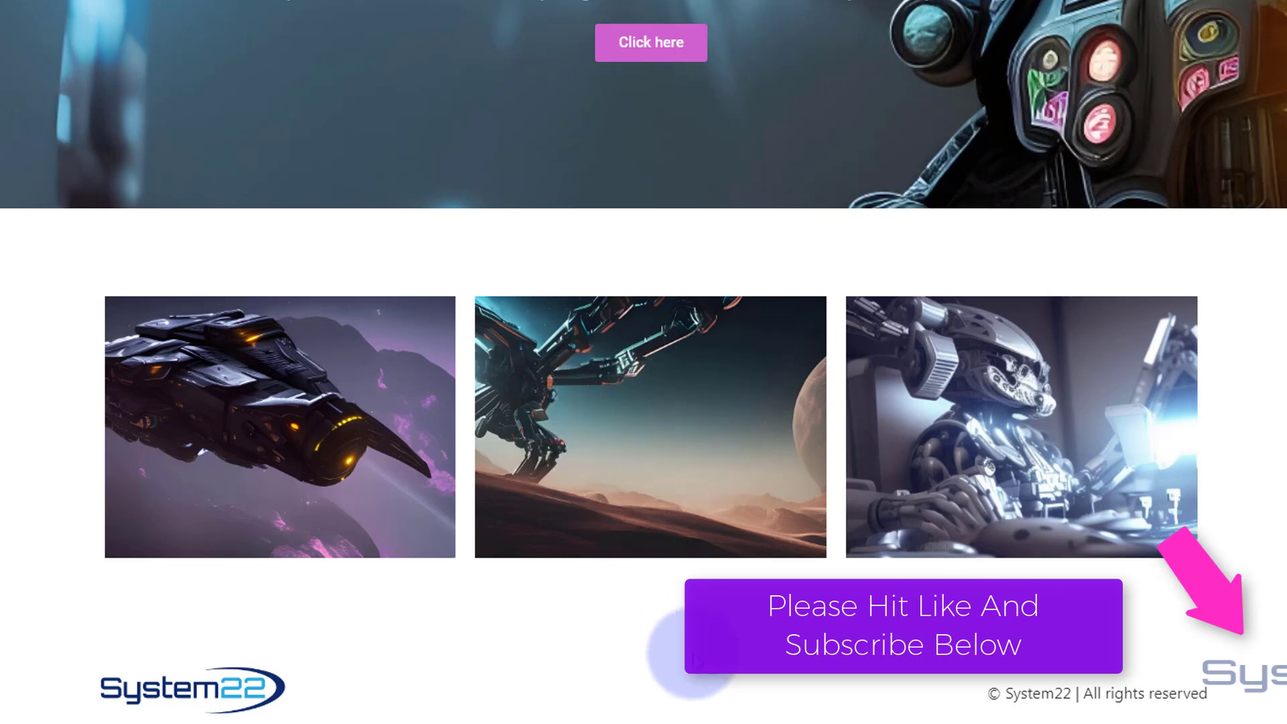
mouse_move(982, 458)
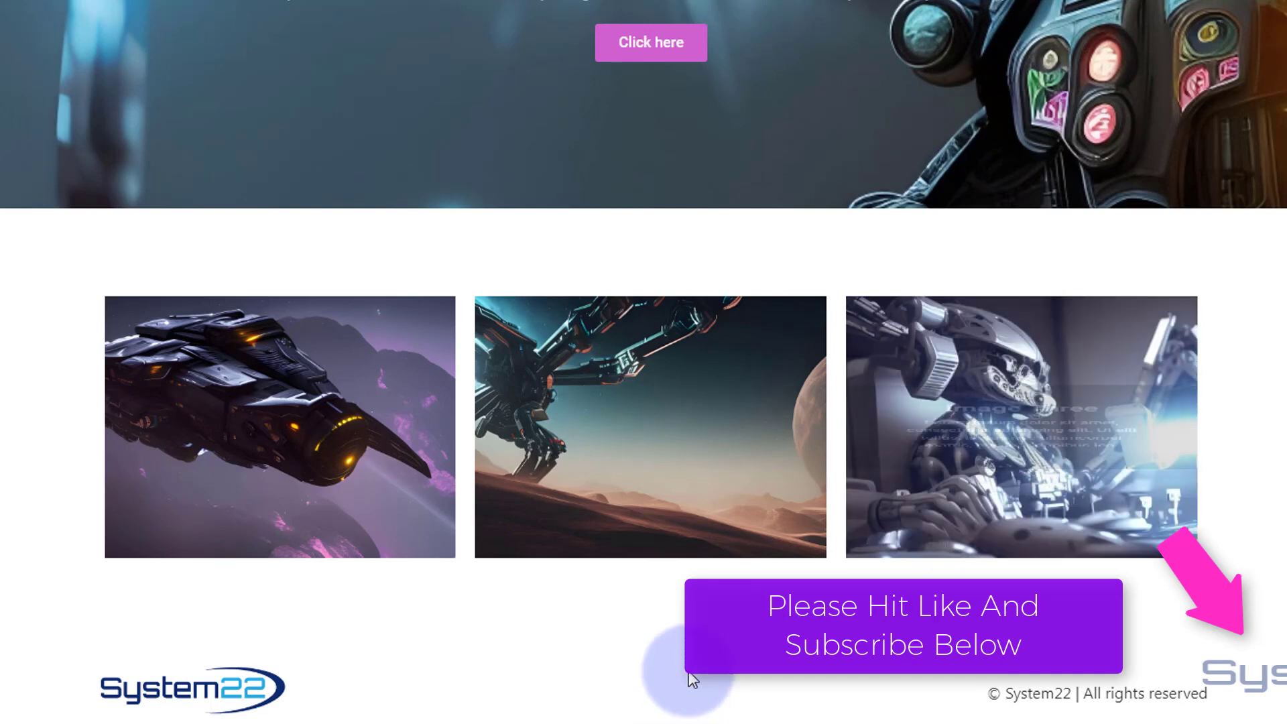
mouse_move(648, 462)
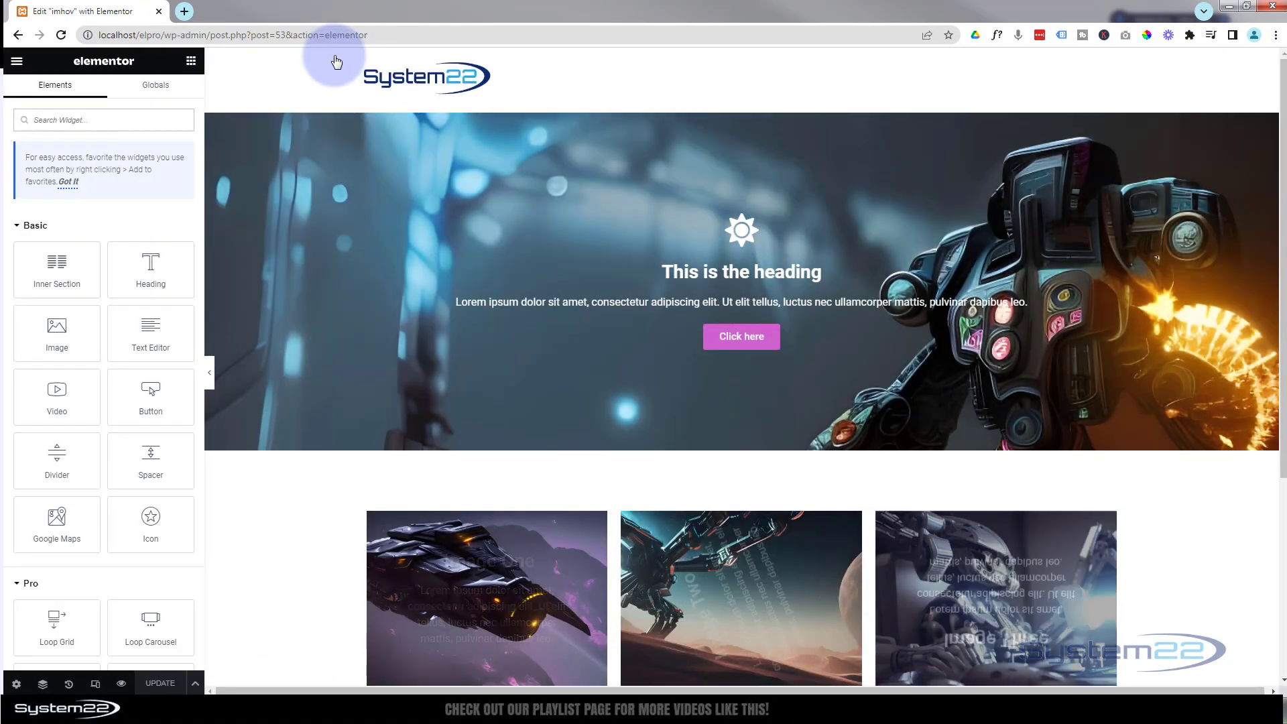
Add a Text Editor widget to the empty section below the row of three images.
scroll(322, 179, "down", 2)
scroll(322, 178, "down", 3)
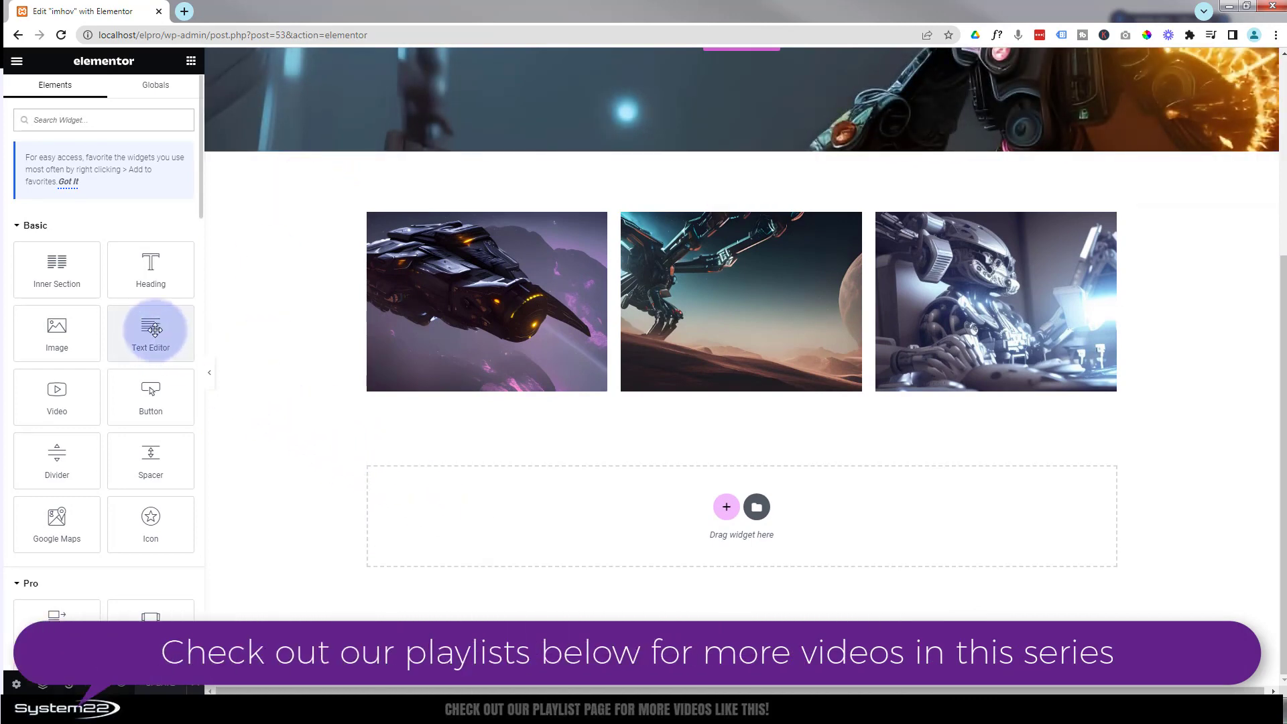
left_click_drag(162, 331, 444, 509)
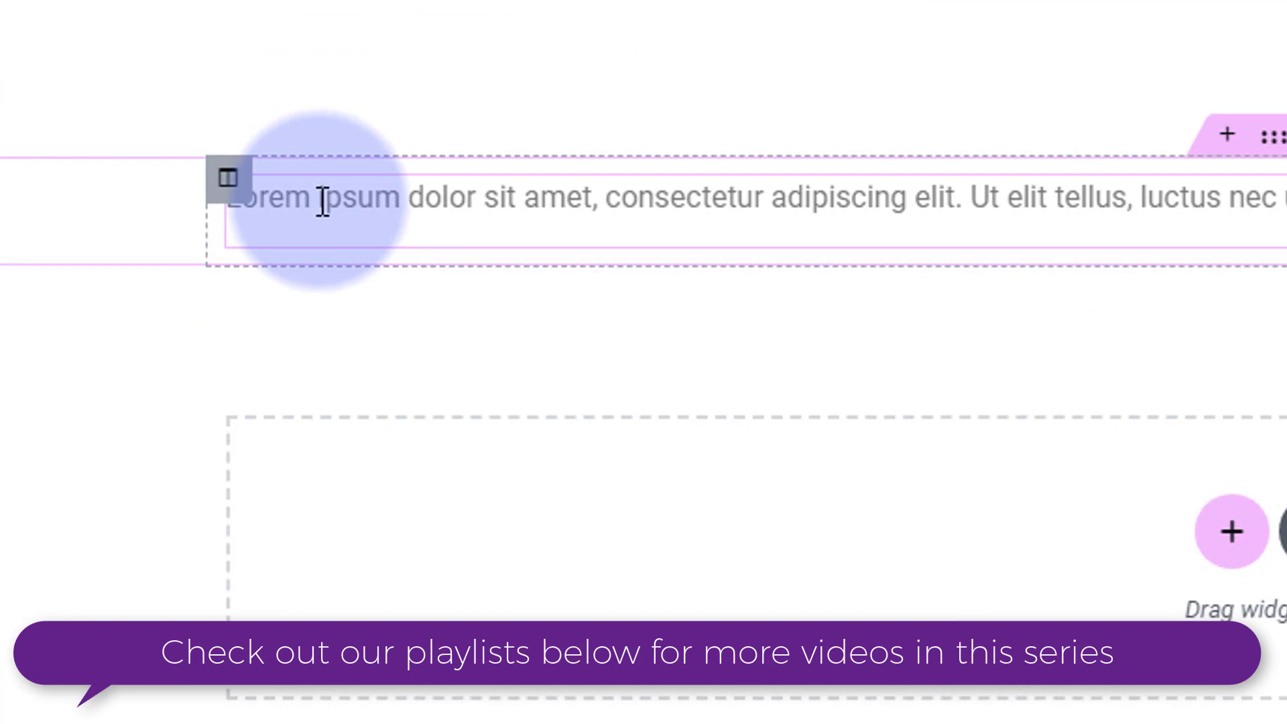
Add two more columns to the new text section so that it has three columns.
right_click(228, 194)
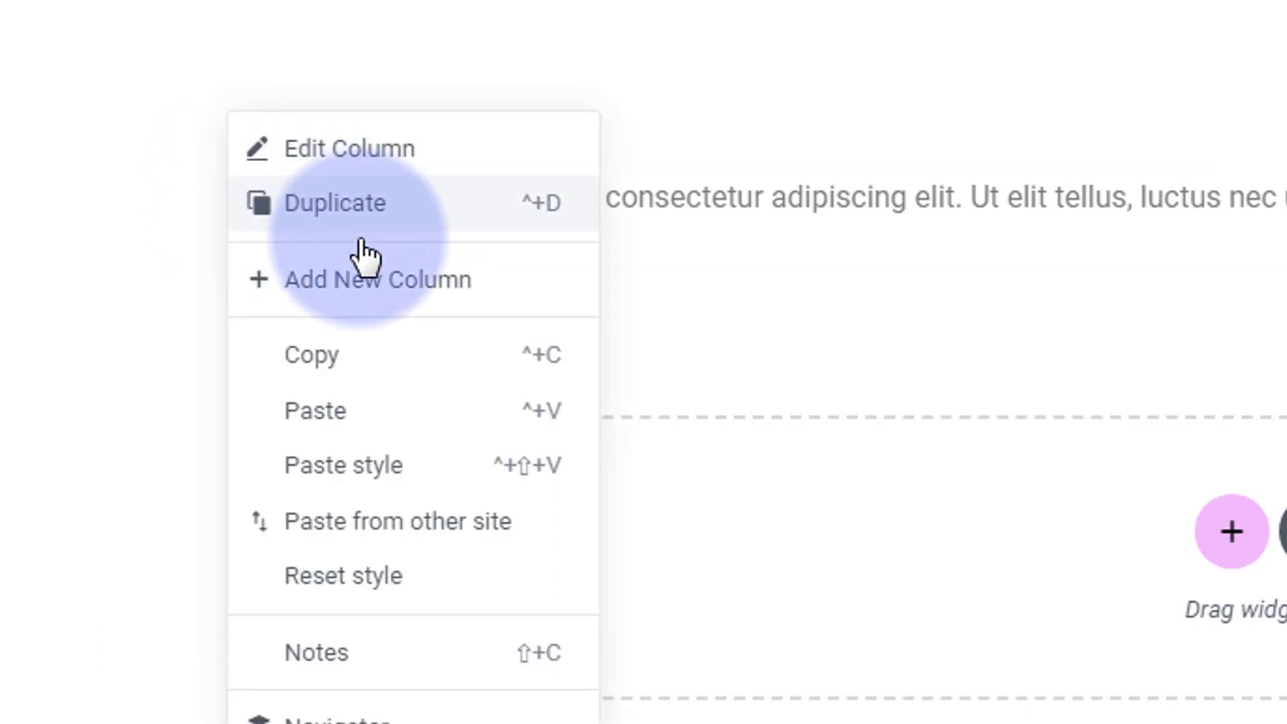
left_click(370, 282)
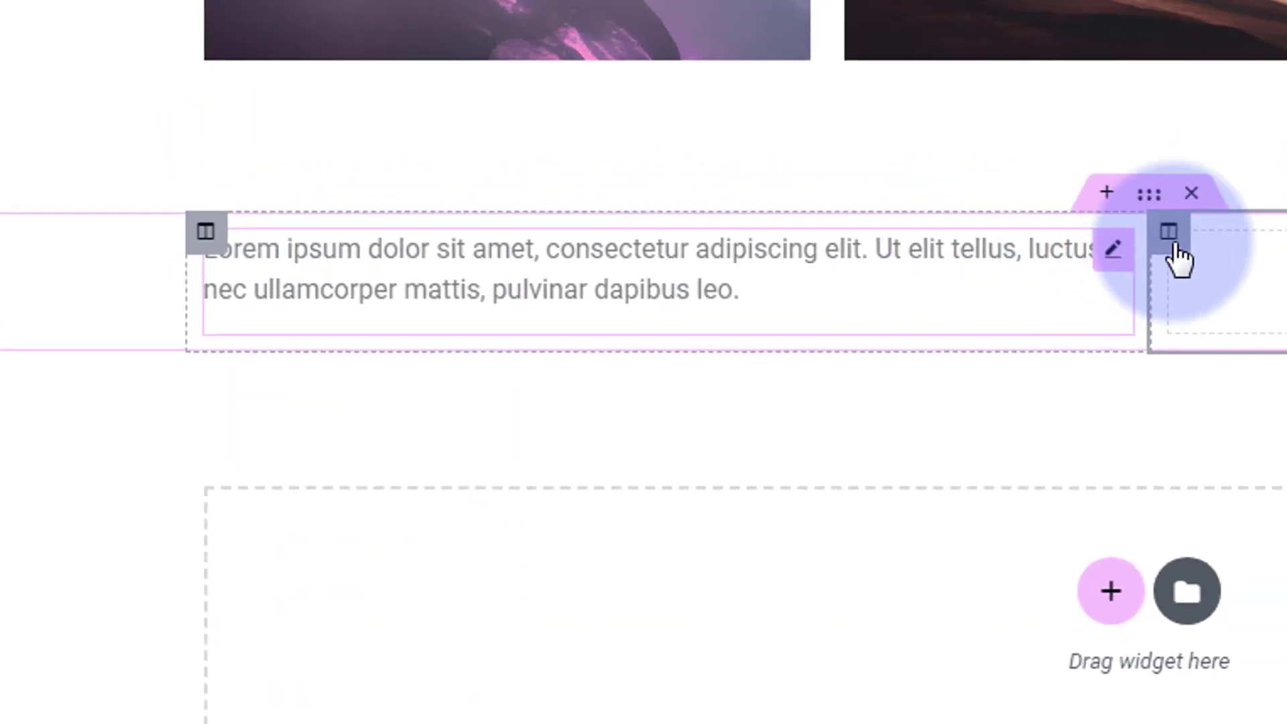
right_click(1069, 279)
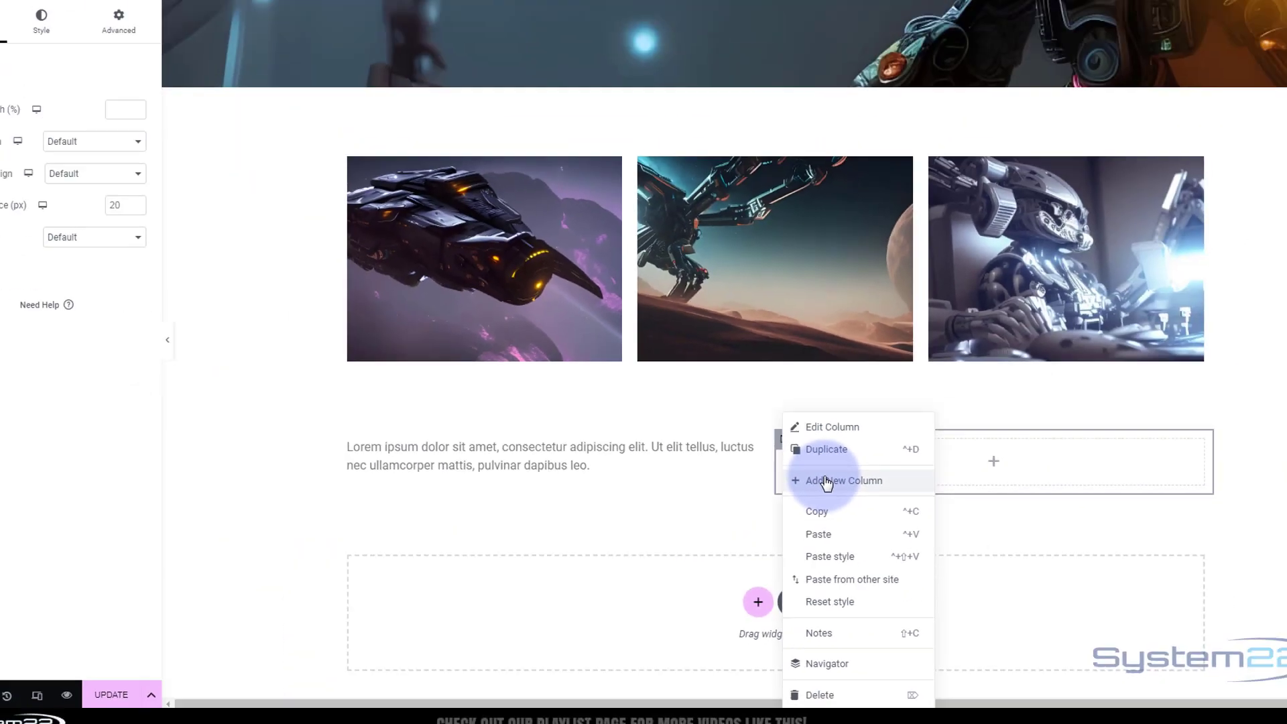
left_click(1132, 356)
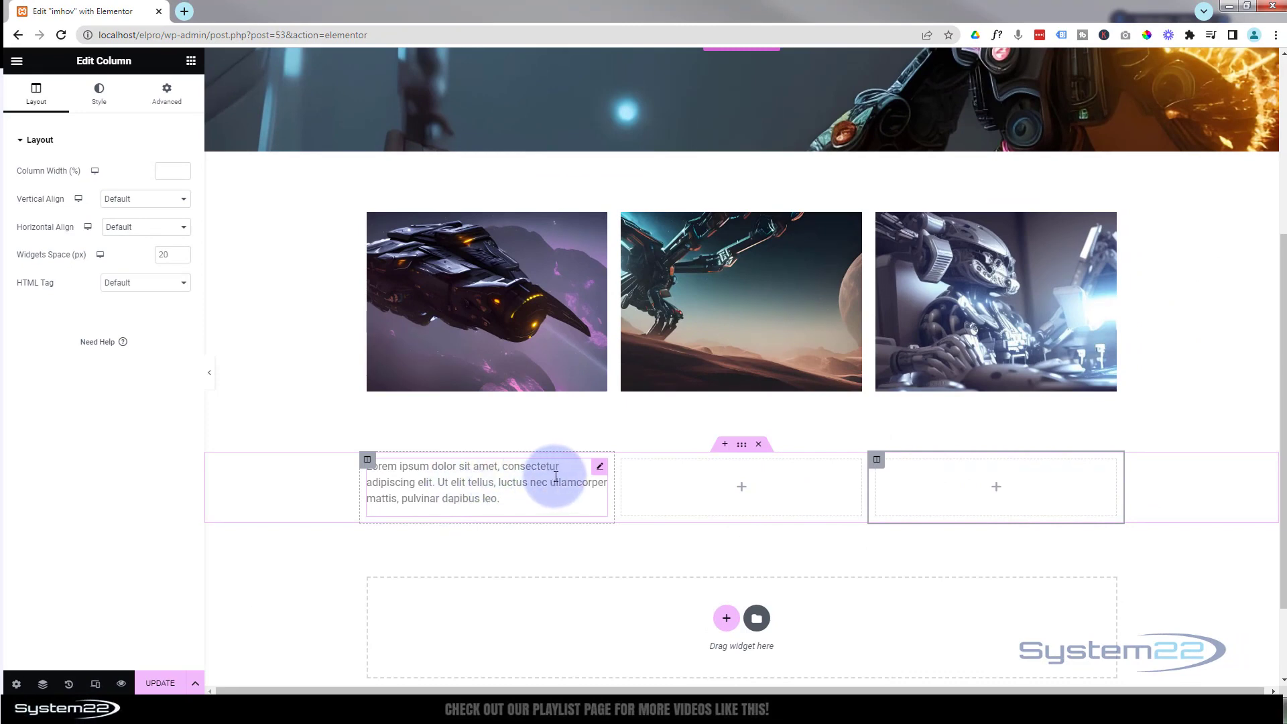
Insert the line "Image 1" above the paragraph in the first column's text widget.
left_click(600, 470)
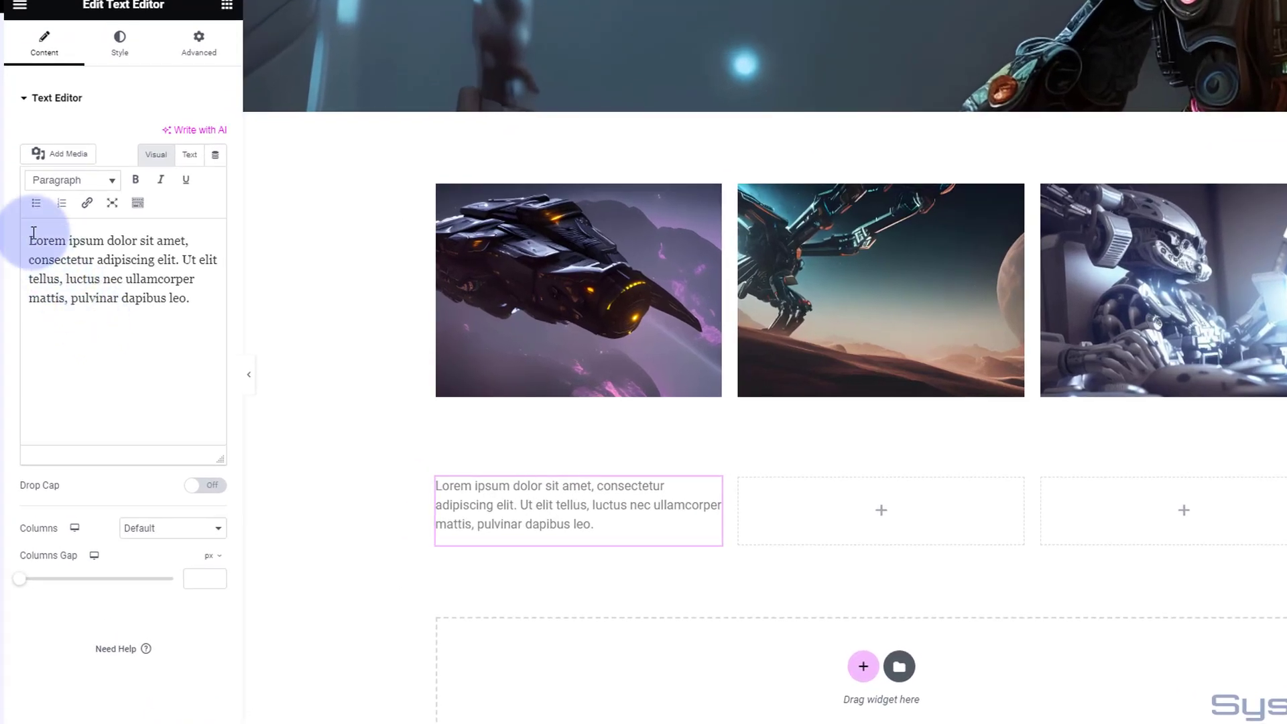
left_click(31, 234)
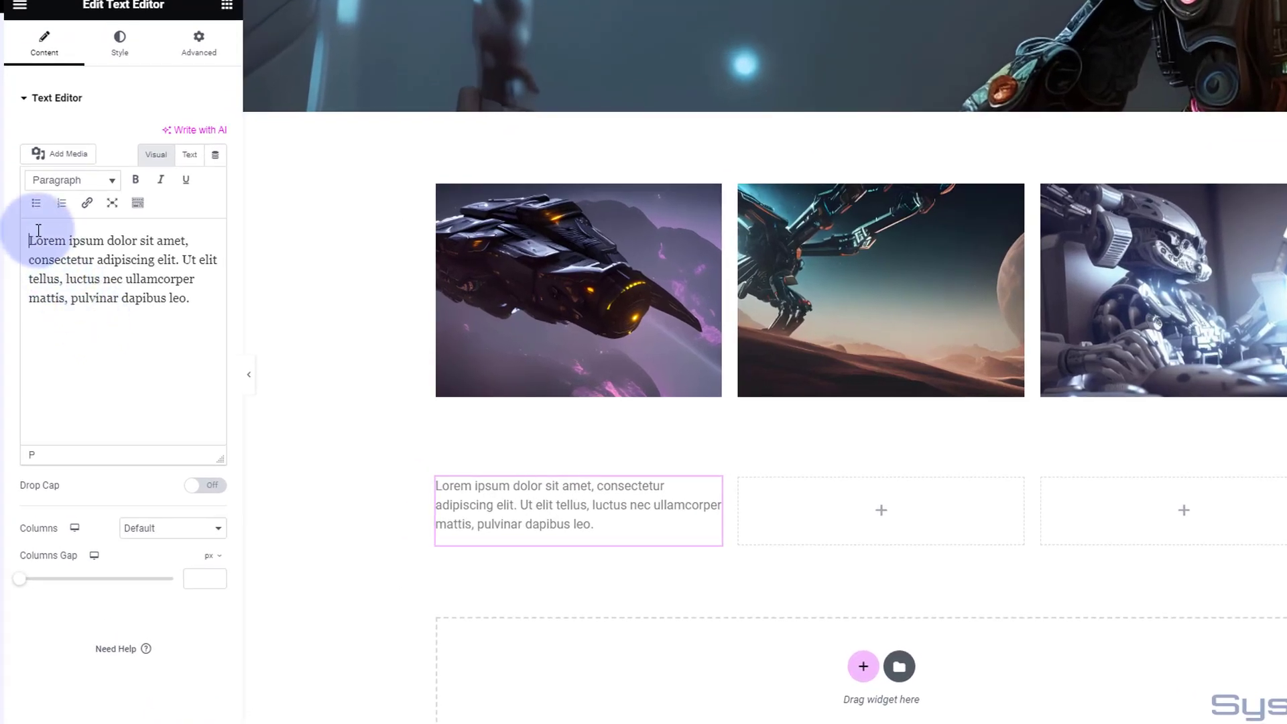
key("Return")
left_click(50, 238)
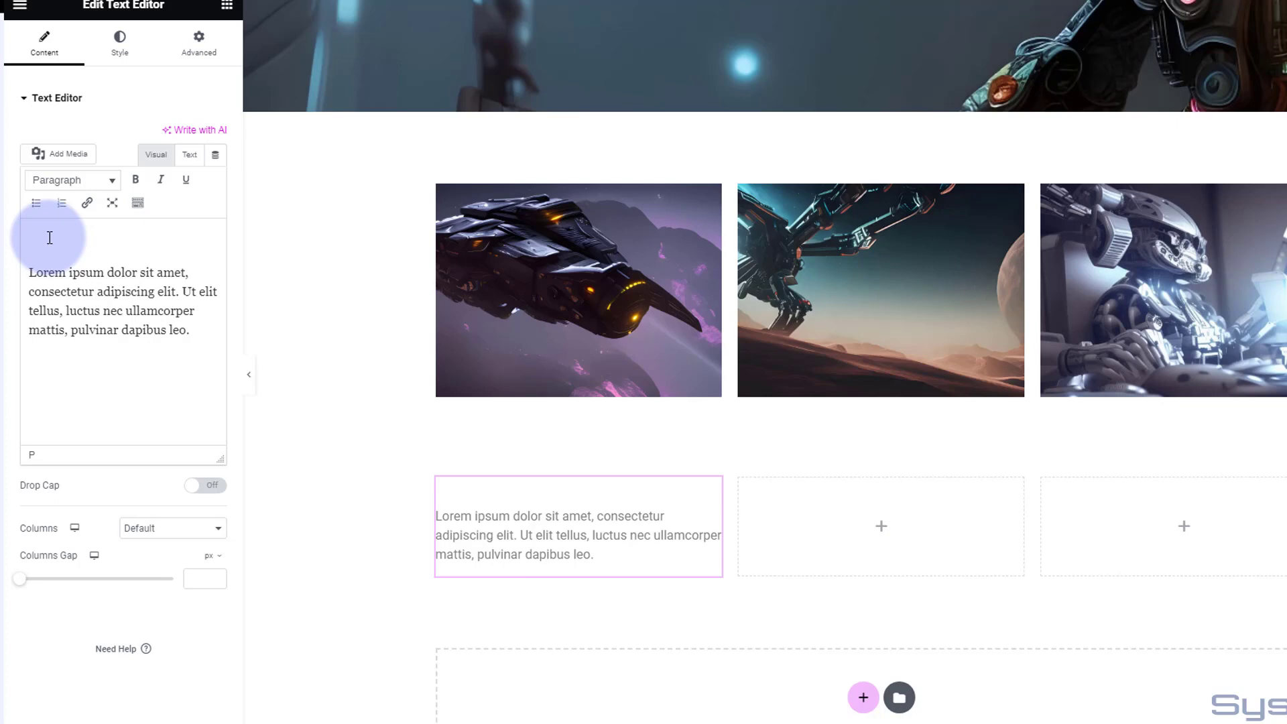
type("Image 1")
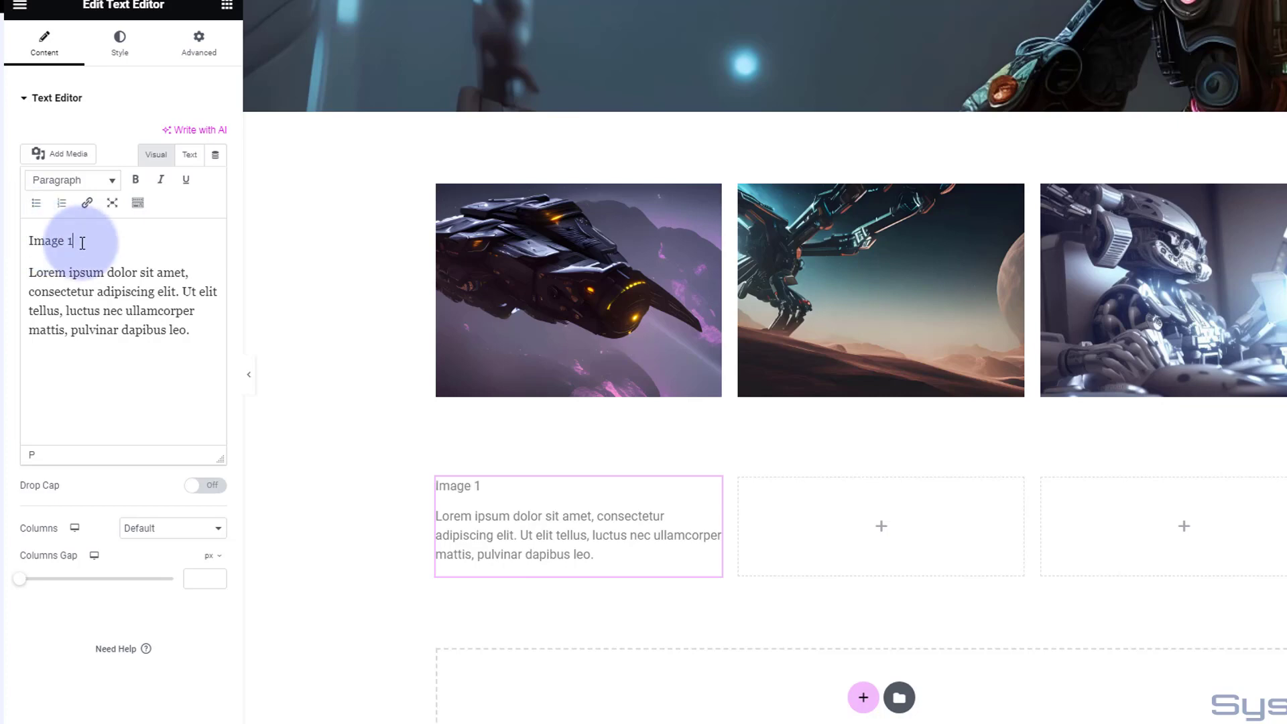
Format the "Image 1" line as Heading 3 and centre the text widget's content.
triple_click(33, 240)
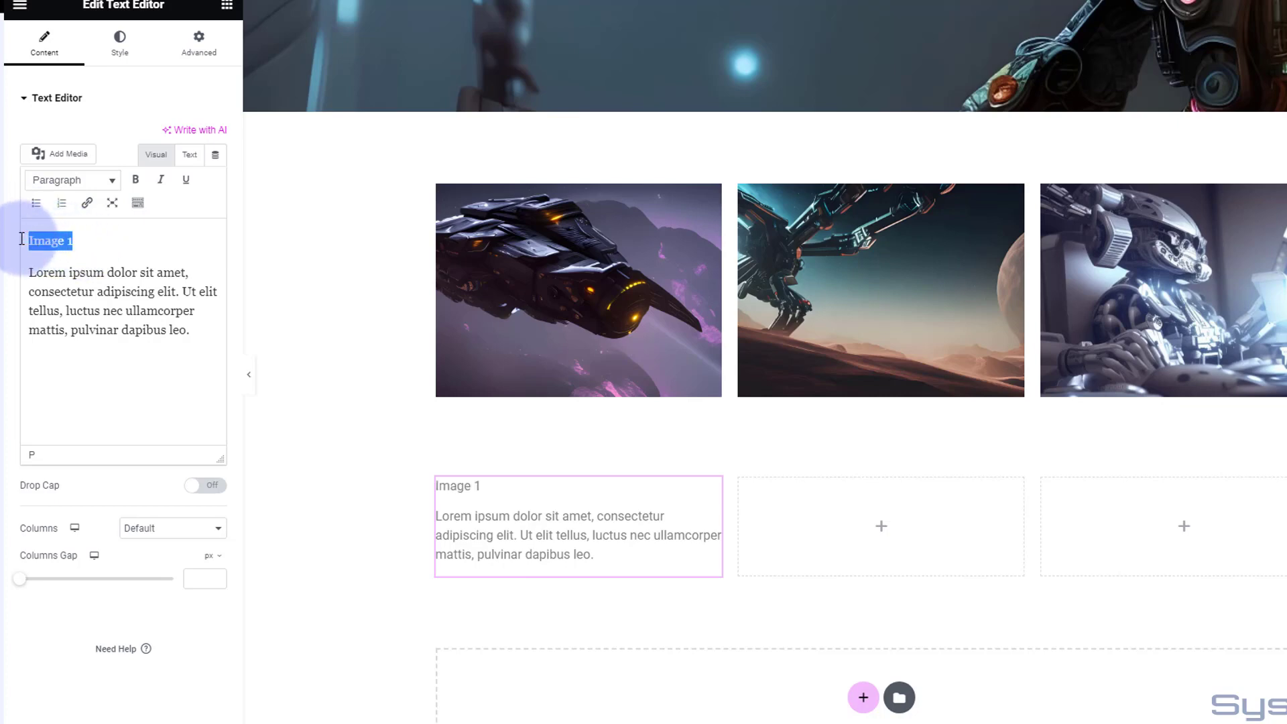
left_click(57, 182)
left_click(89, 292)
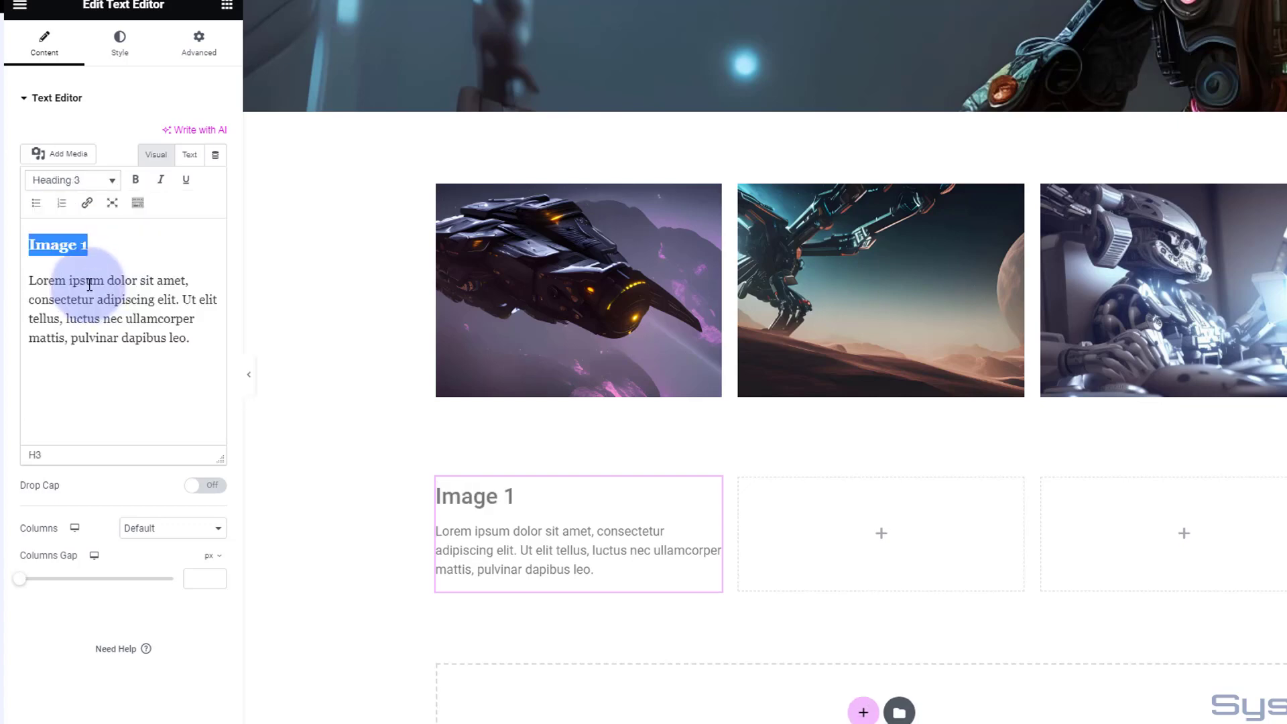
left_click(120, 48)
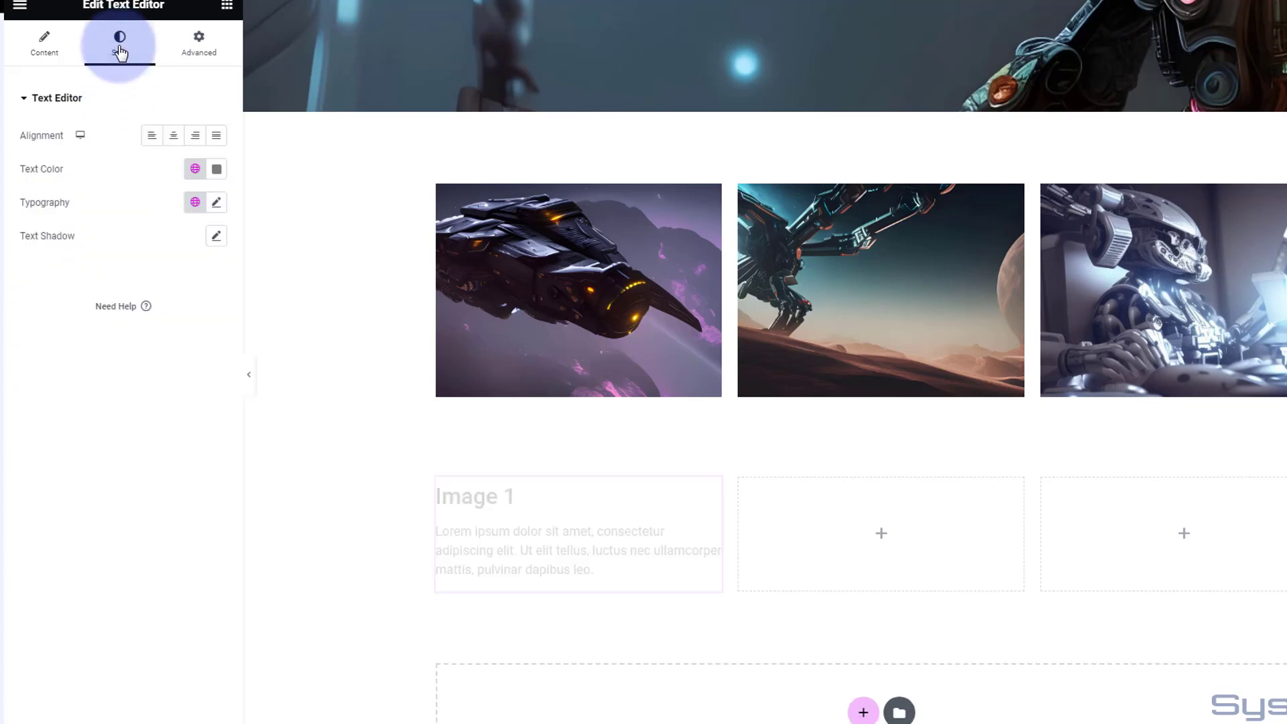
left_click(174, 139)
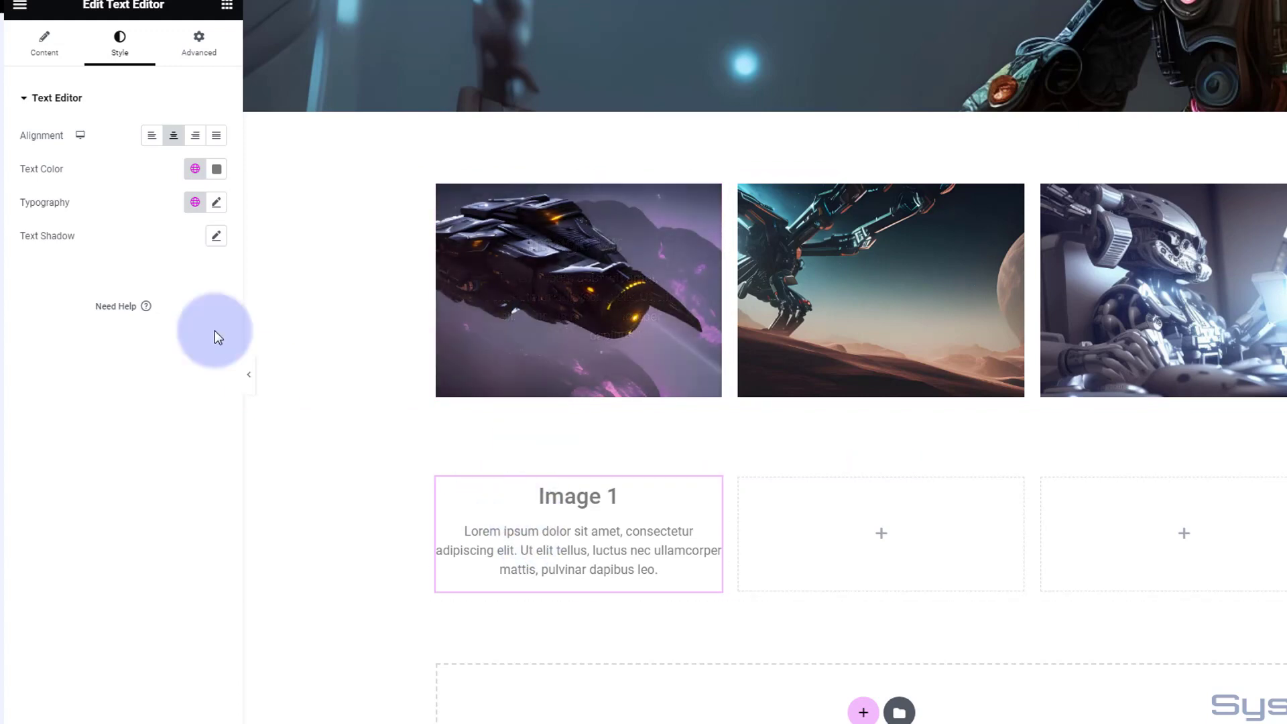
Set the text widget's padding to 50 px at the top and bottom and 30 px on the left and right, with the values unlinked.
left_click(201, 46)
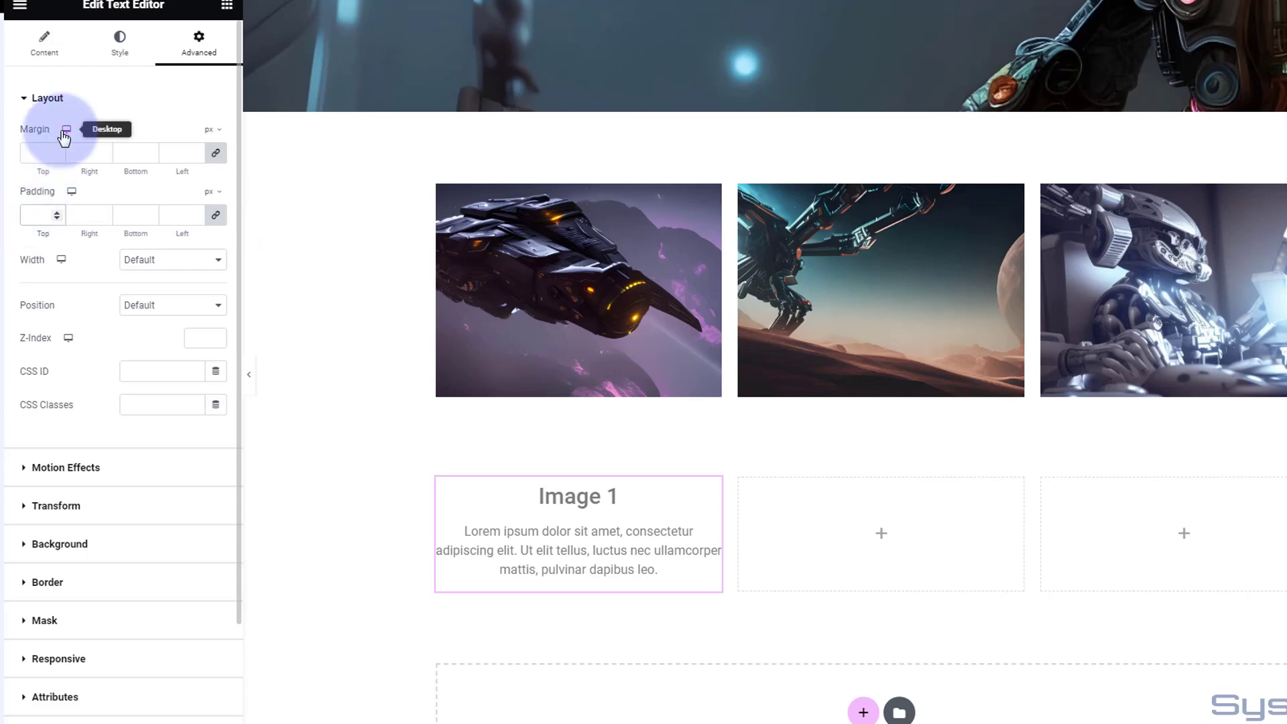
type("30")
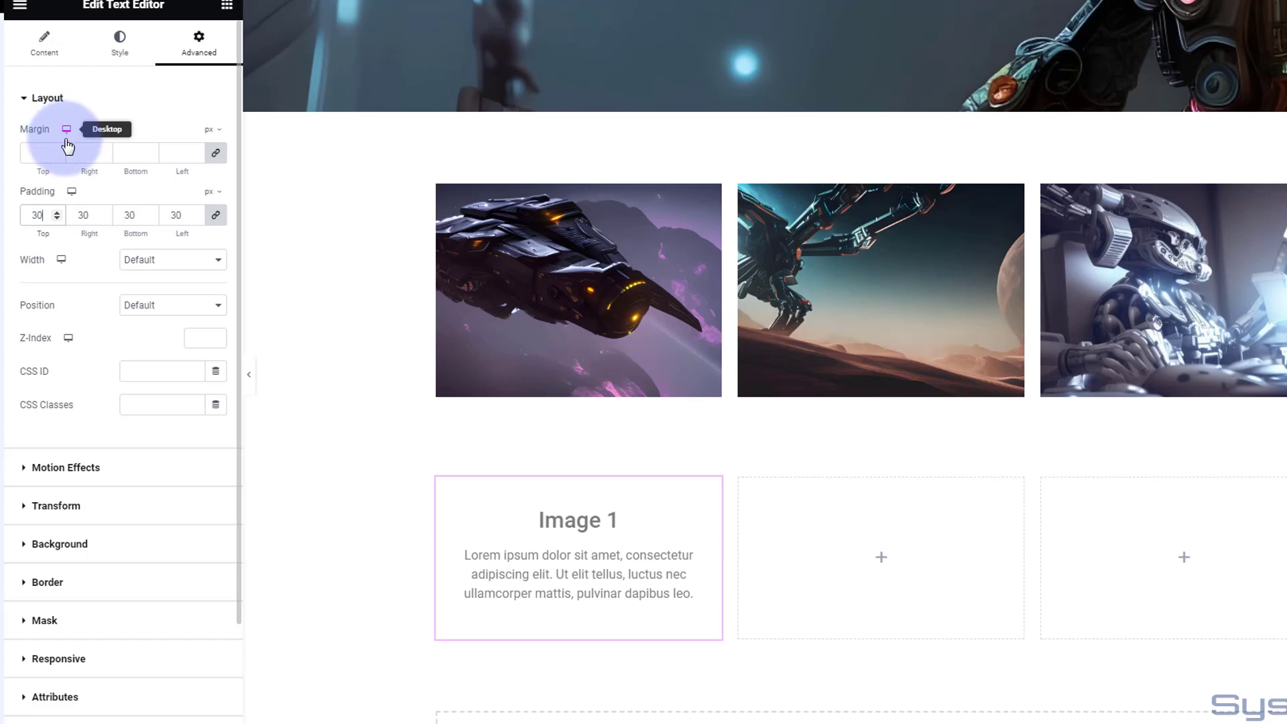
left_click(215, 215)
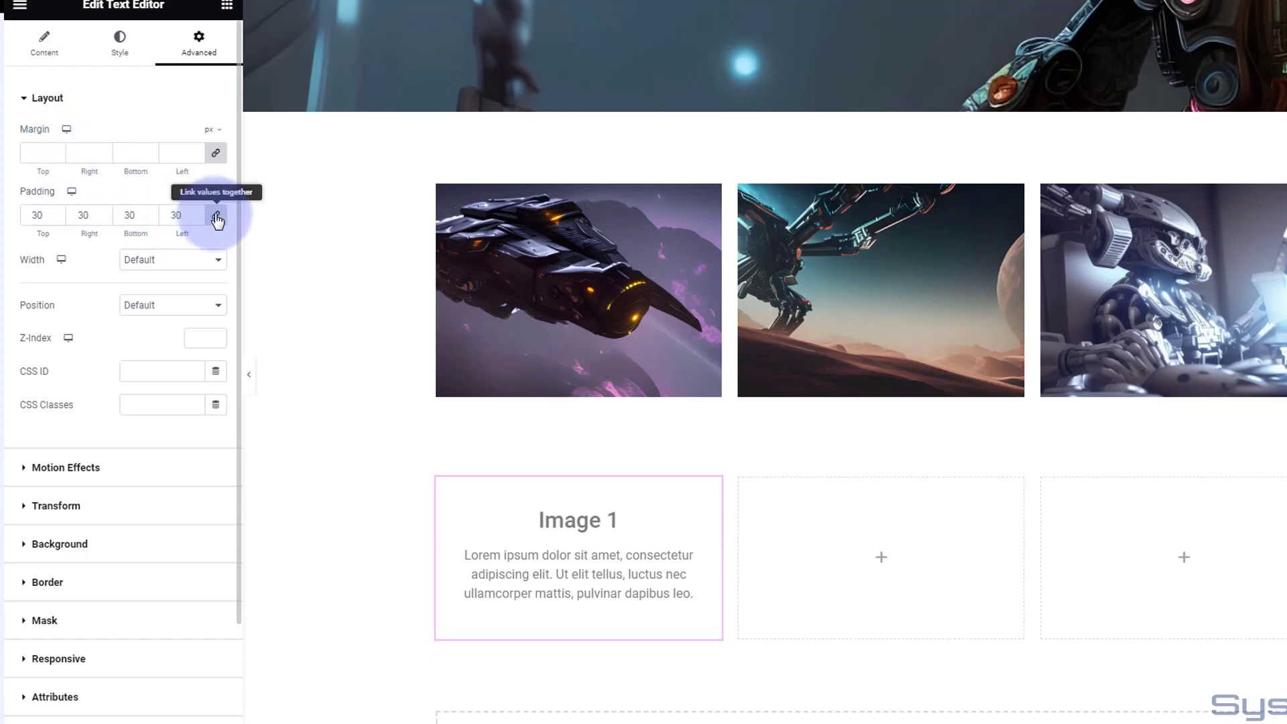
double_click(36, 215)
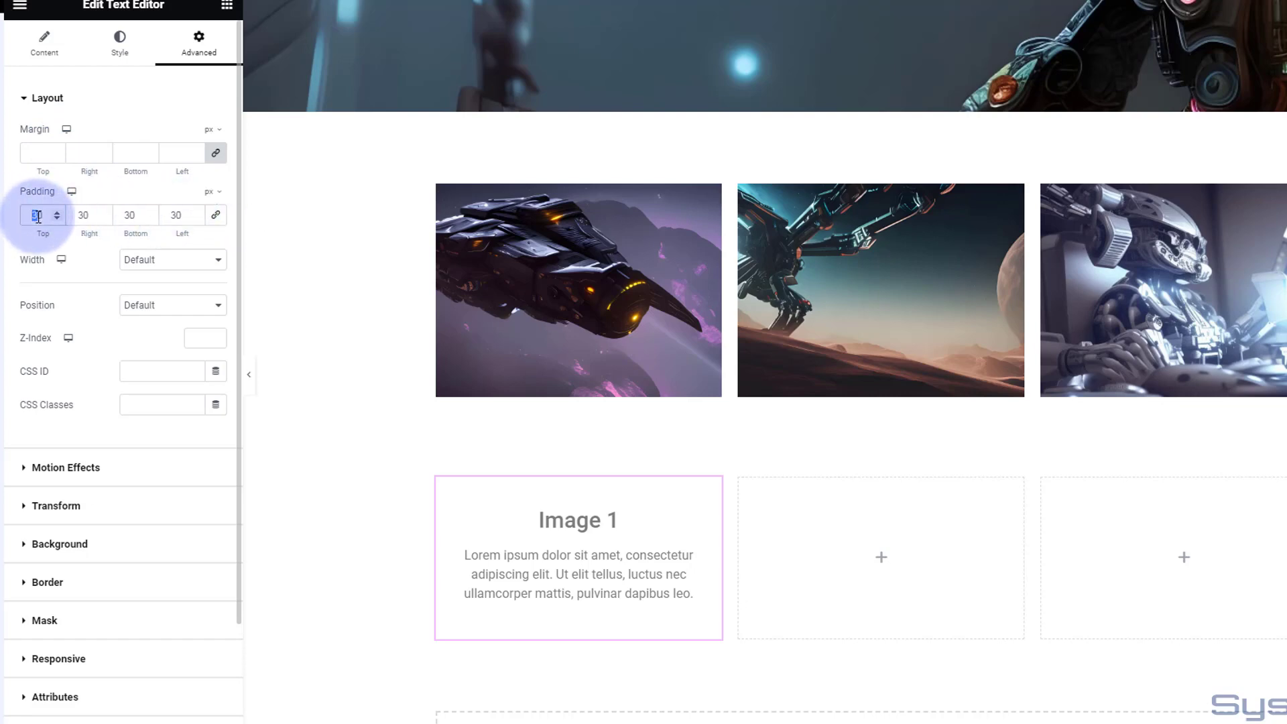
type("50")
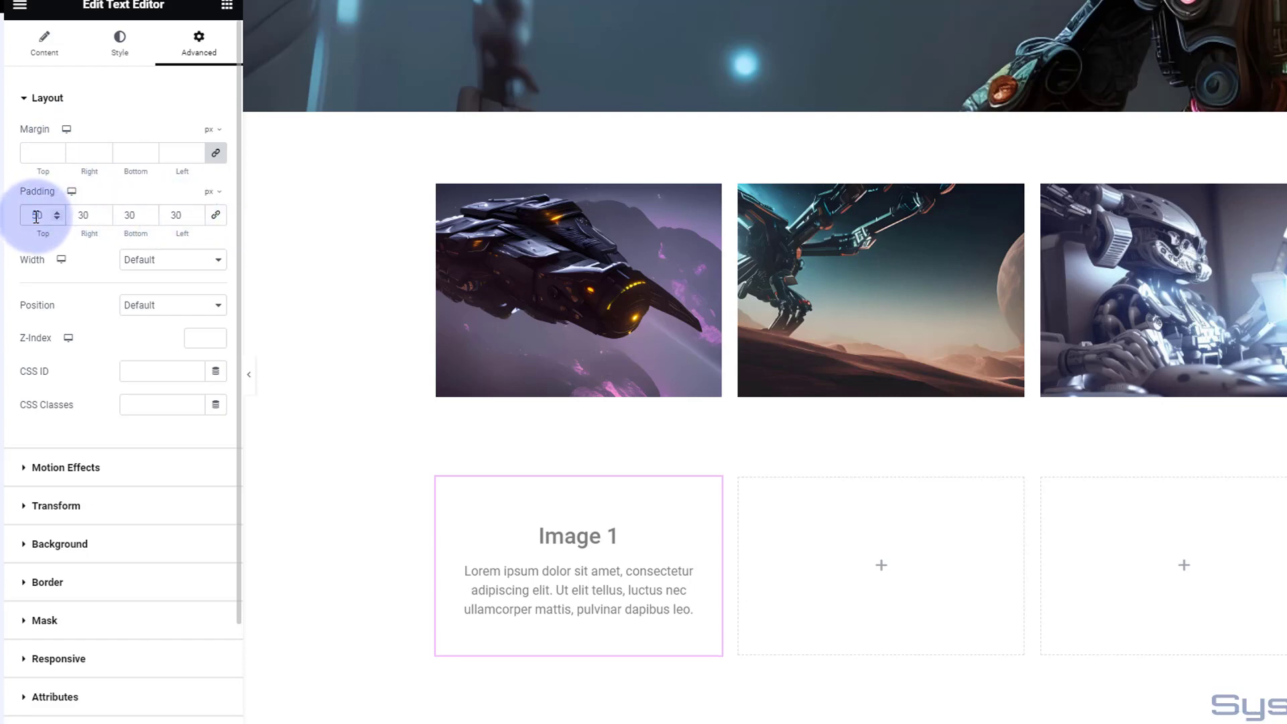
double_click(126, 216)
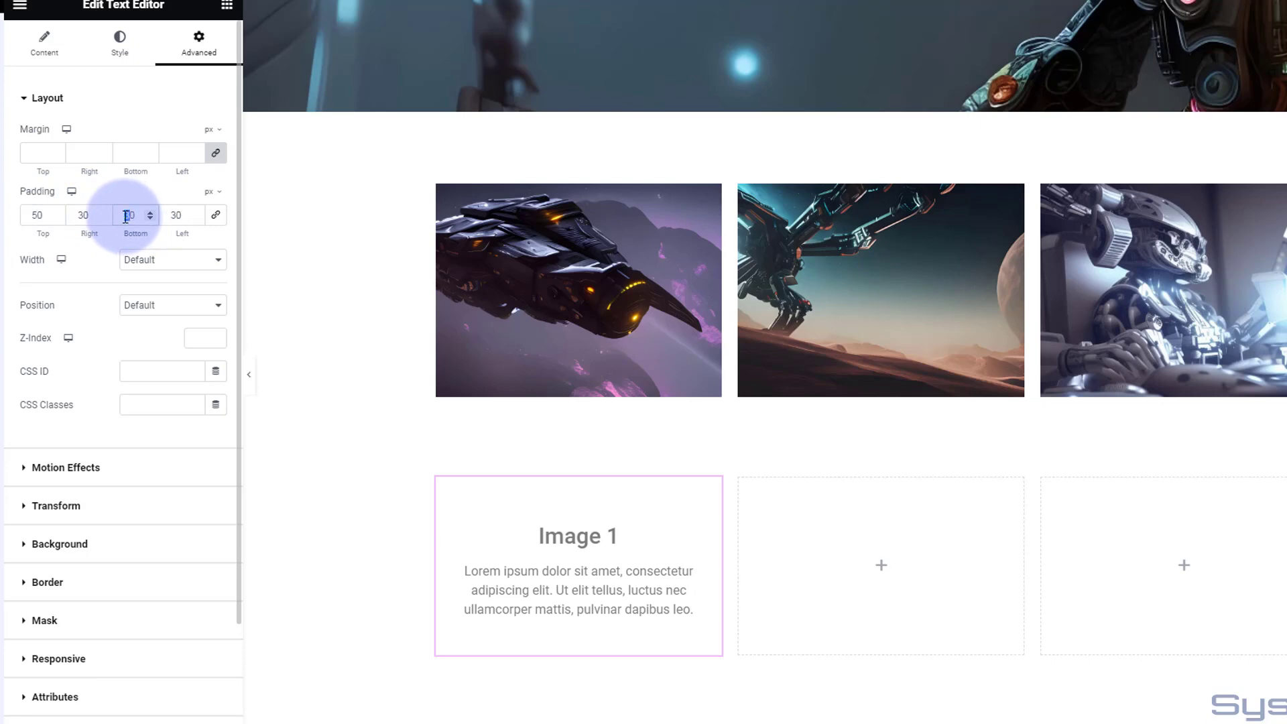
type("50")
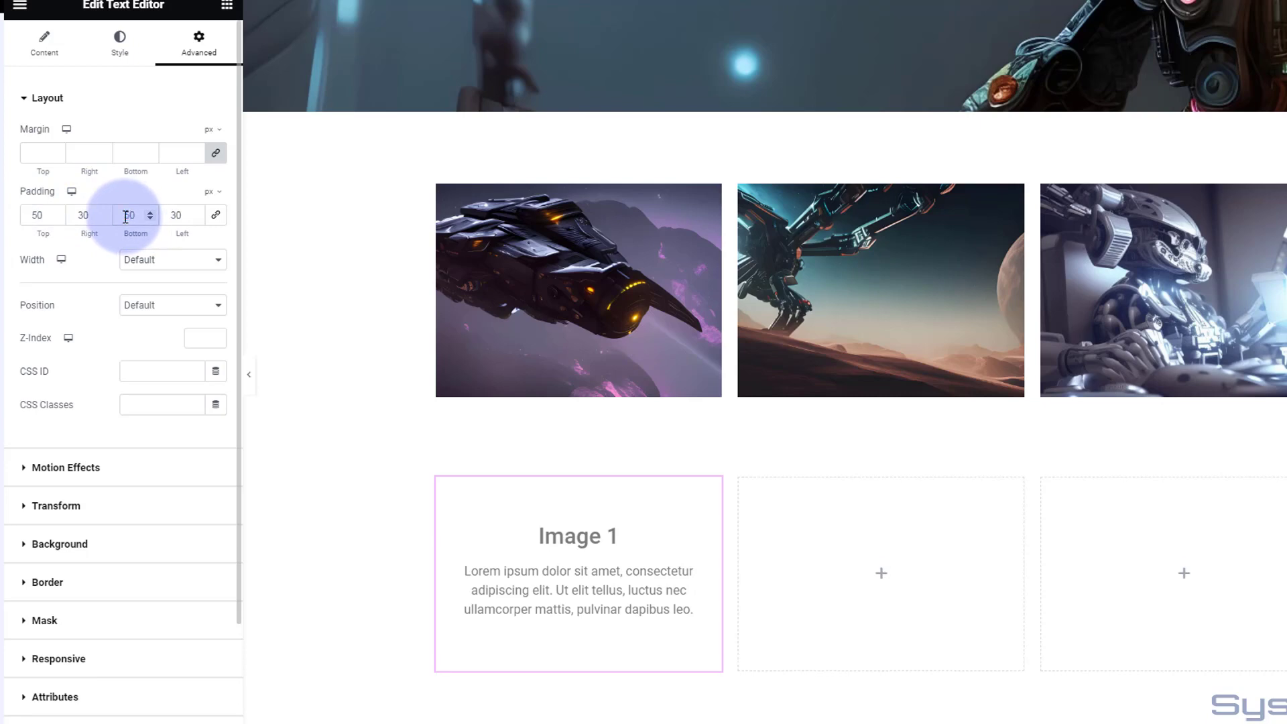
Give the first column a classic background using the robot image 0KrAAH8tii5ZUvMbruOI-4-apdgr_2x.jpg, uploaded to the media library.
scroll(355, 450, "down", 1)
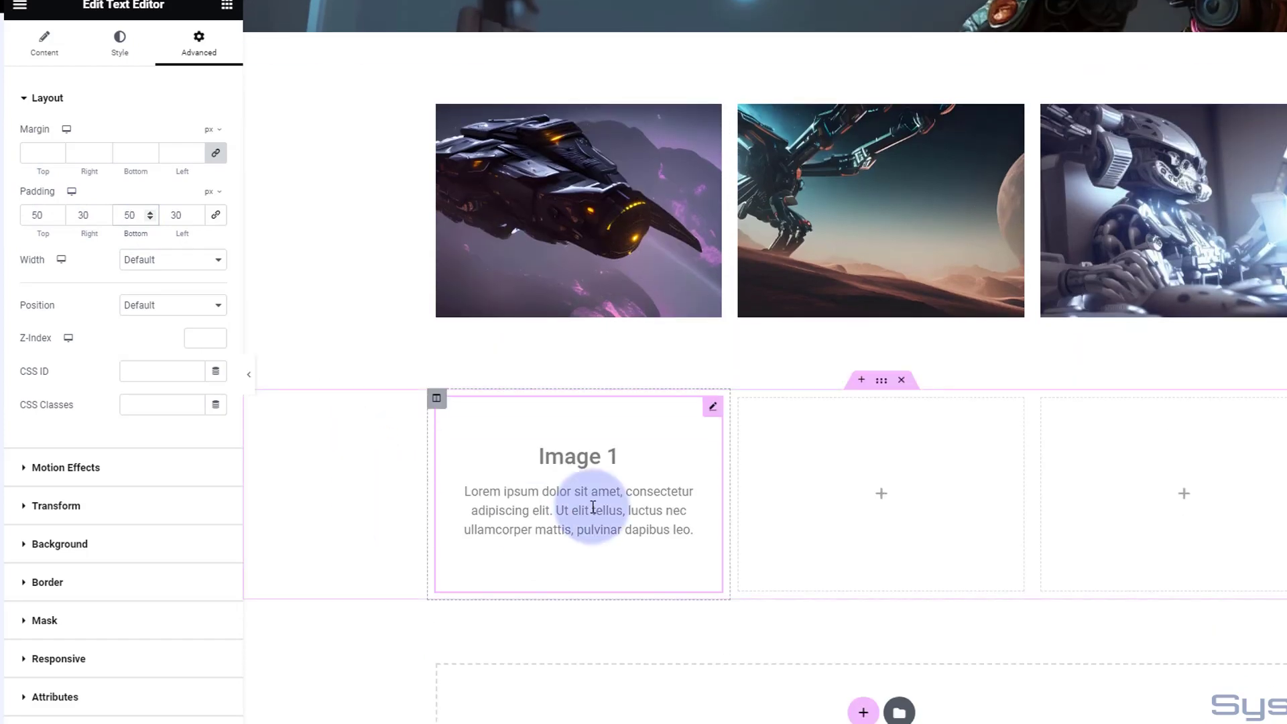
left_click(437, 401)
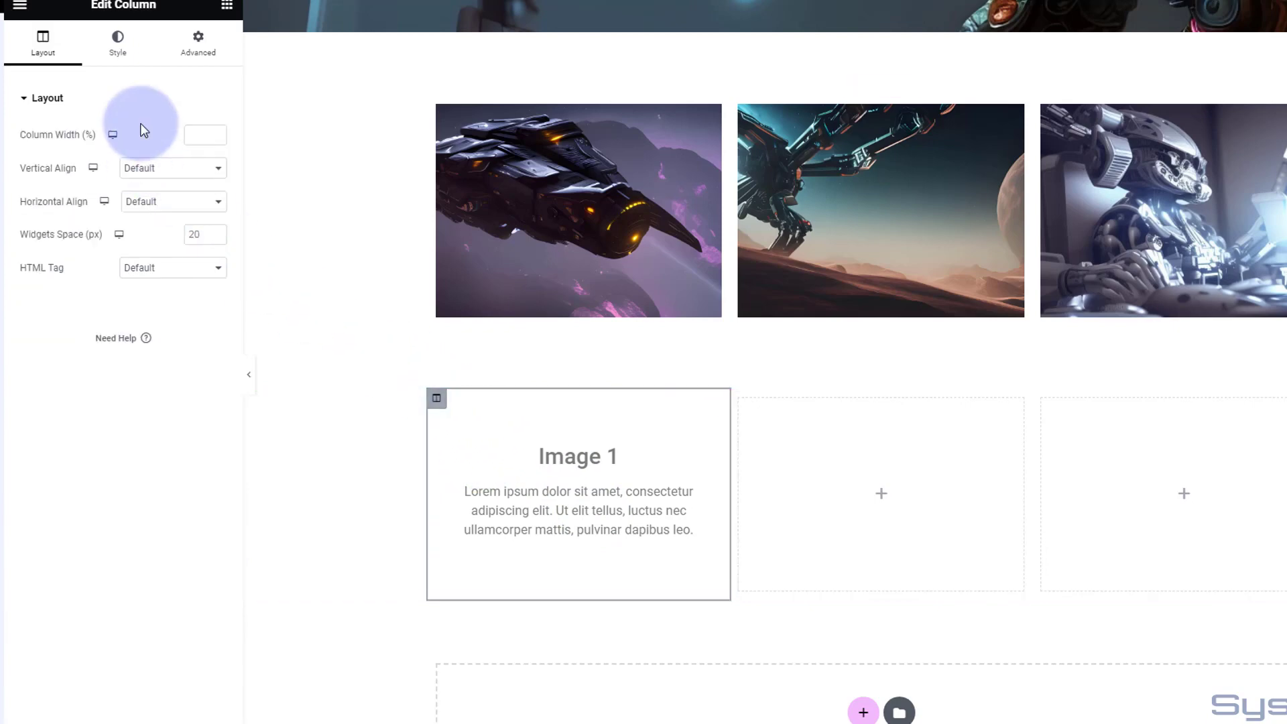
left_click(120, 43)
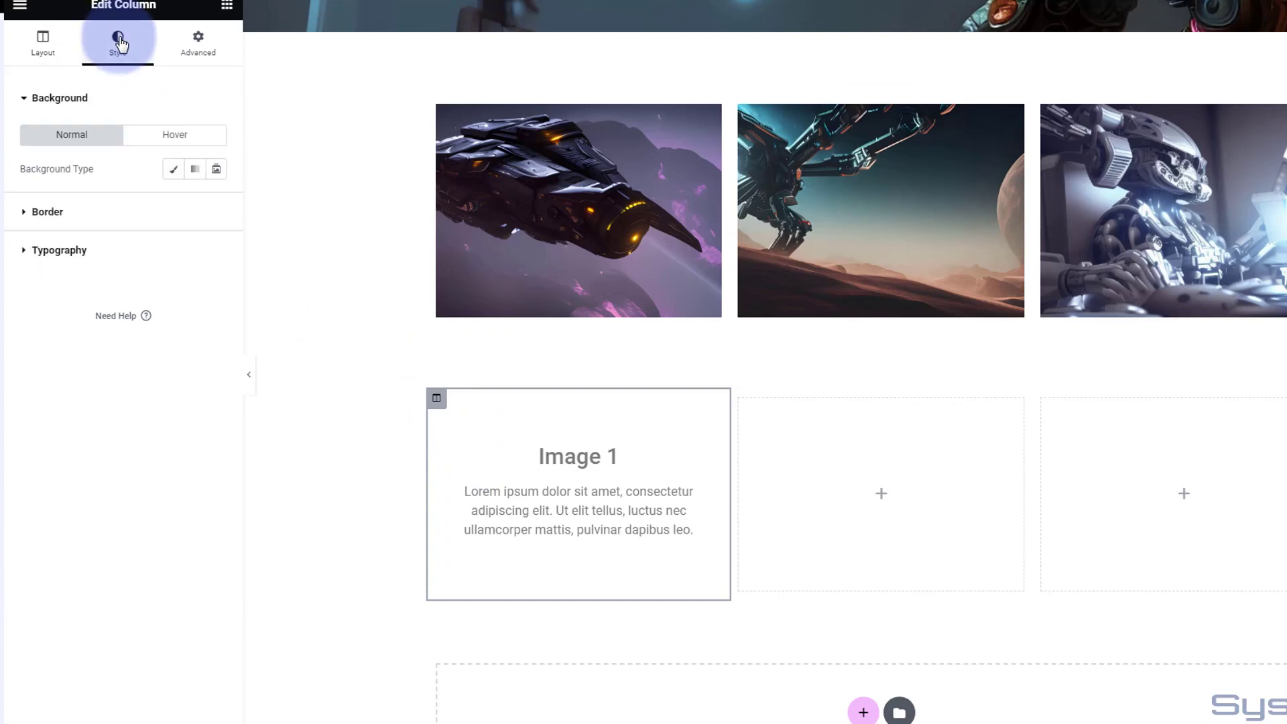
left_click(174, 171)
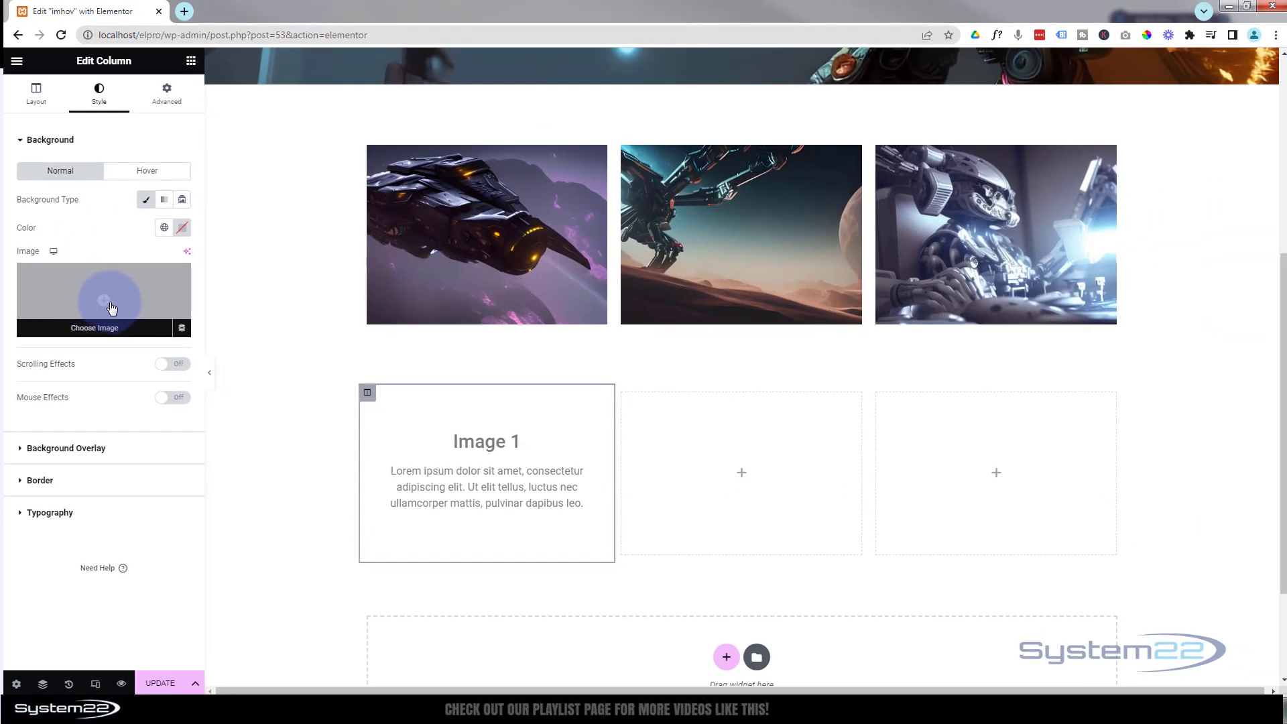
left_click(112, 307)
left_click_drag(71, 403, 282, 293)
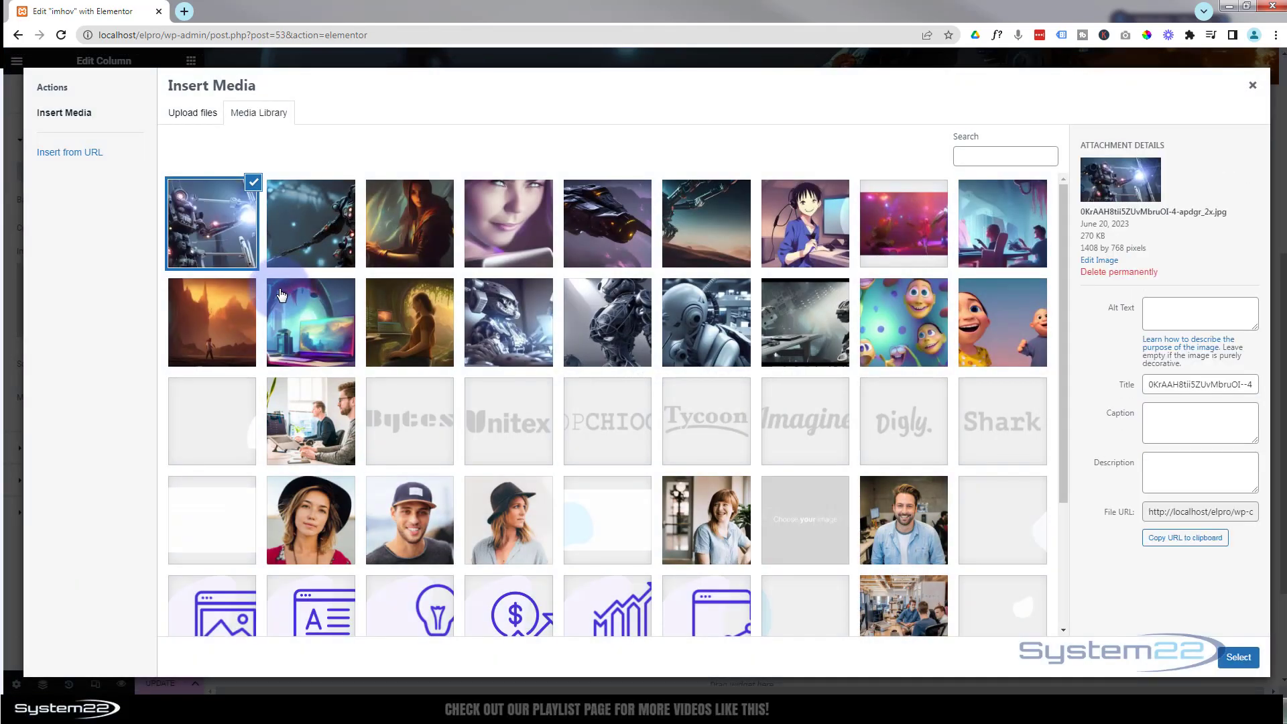
left_click(1236, 658)
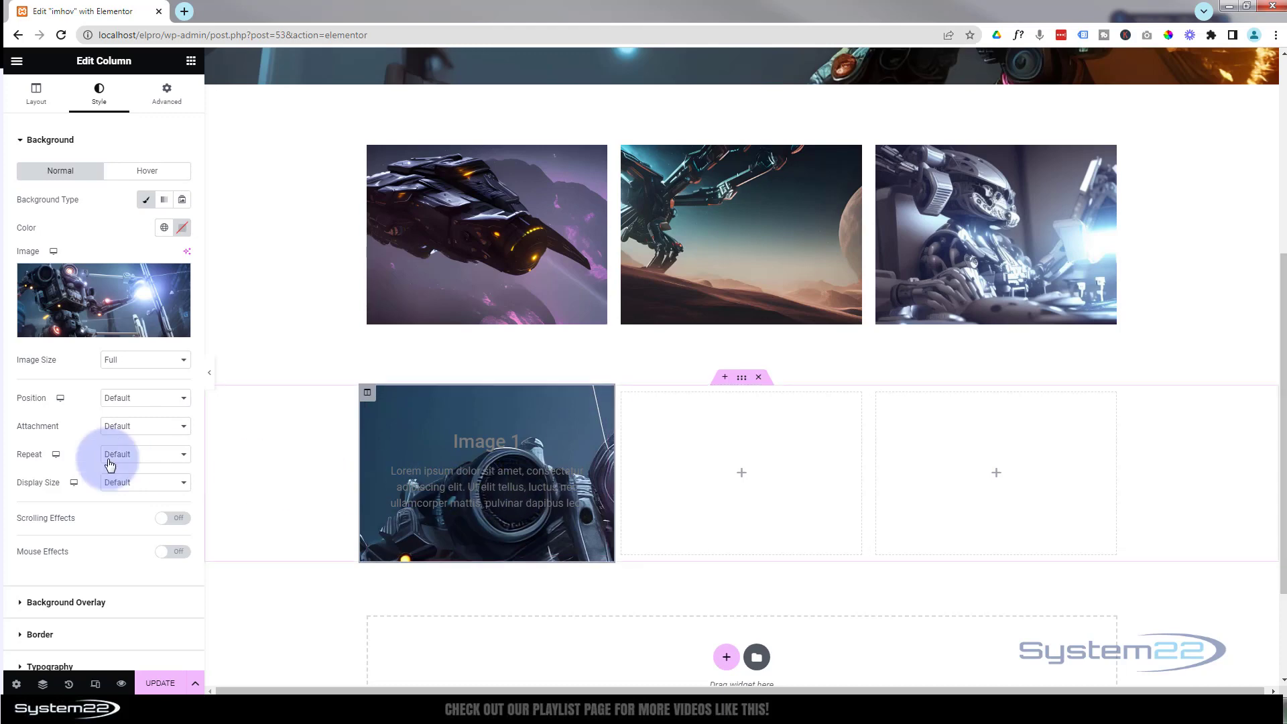
Set the column's background image to the Medium Large size and the Center Center position.
left_click(137, 363)
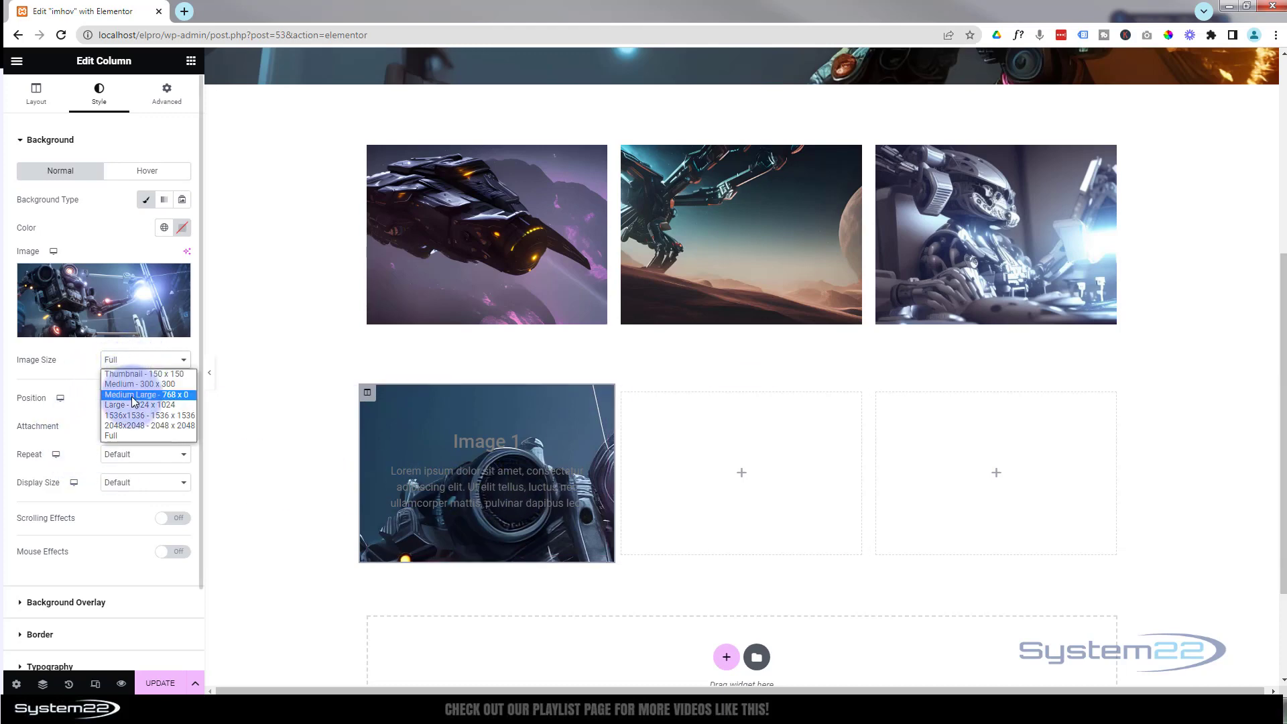
left_click(132, 395)
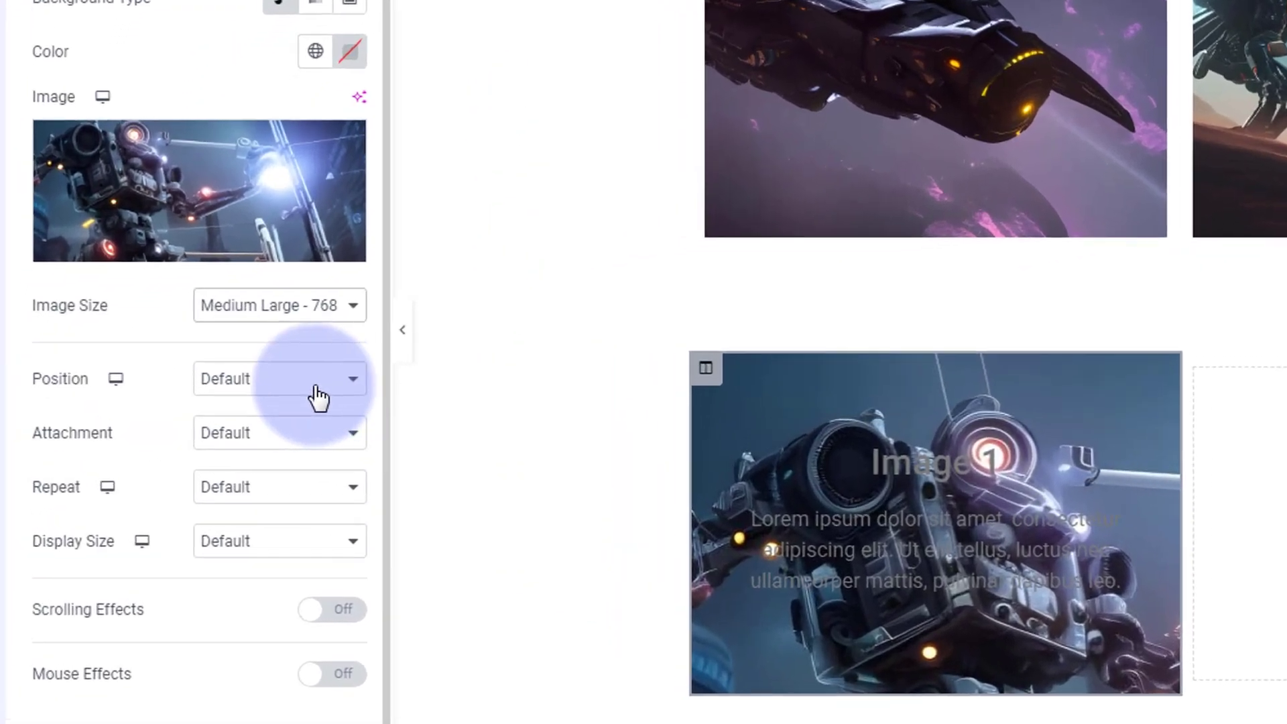
left_click(163, 401)
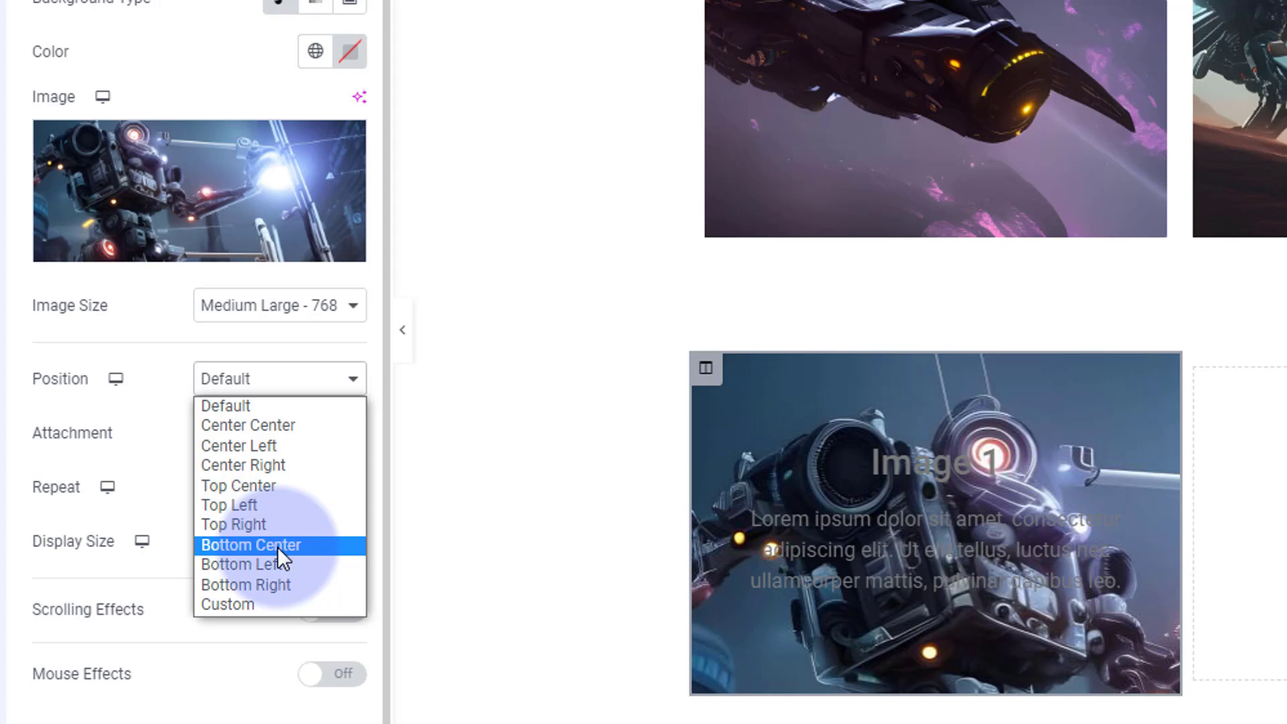
left_click(281, 426)
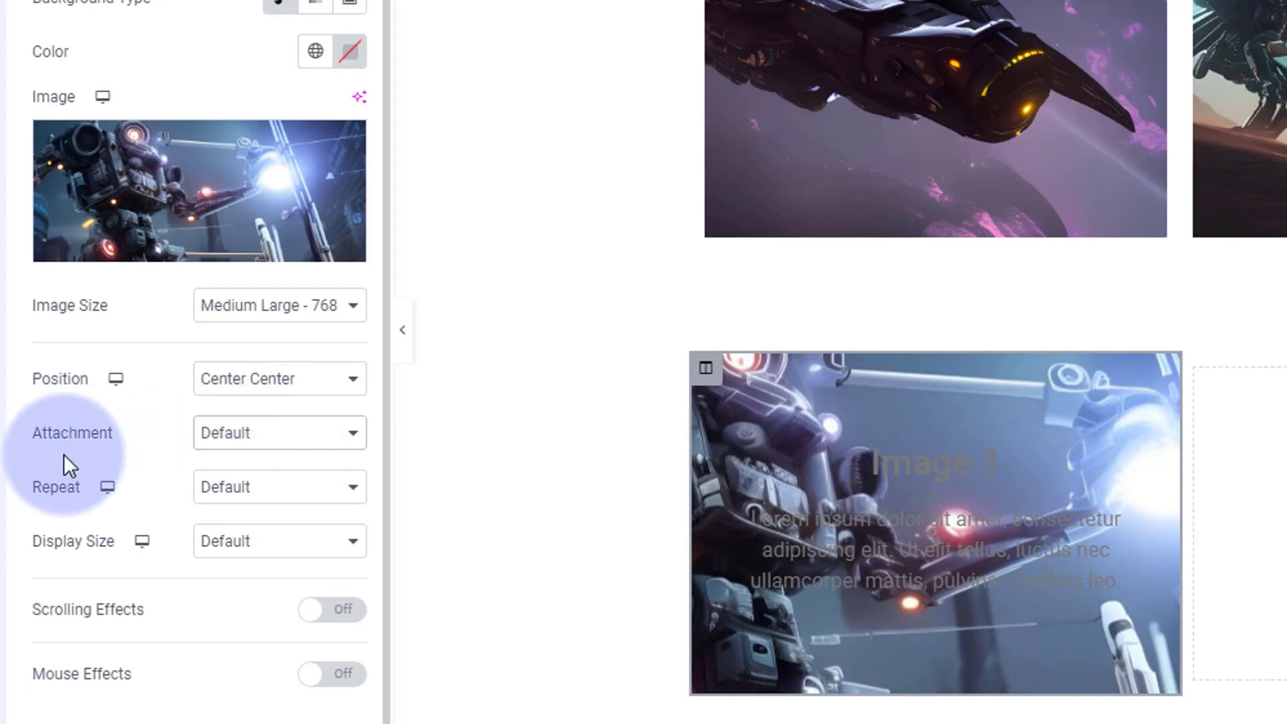
Set the first column's background image to No-repeat with a Cover display size.
left_click(236, 489)
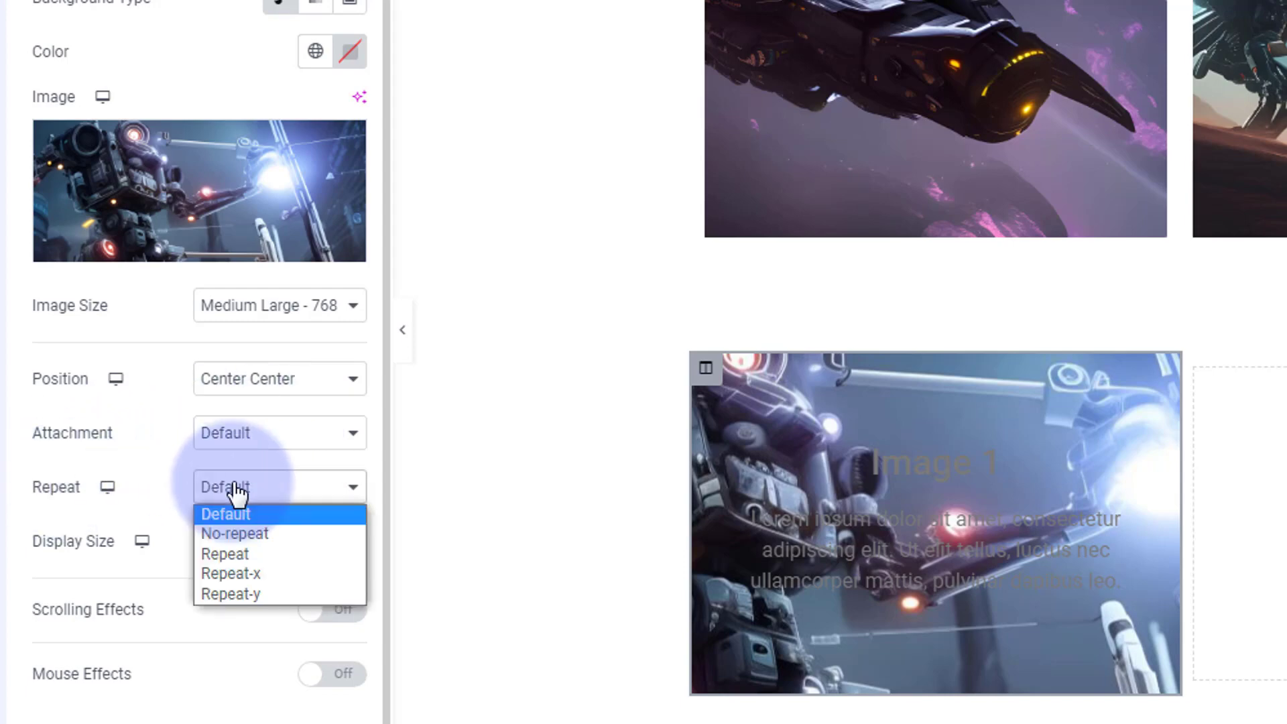
left_click(236, 529)
left_click(247, 544)
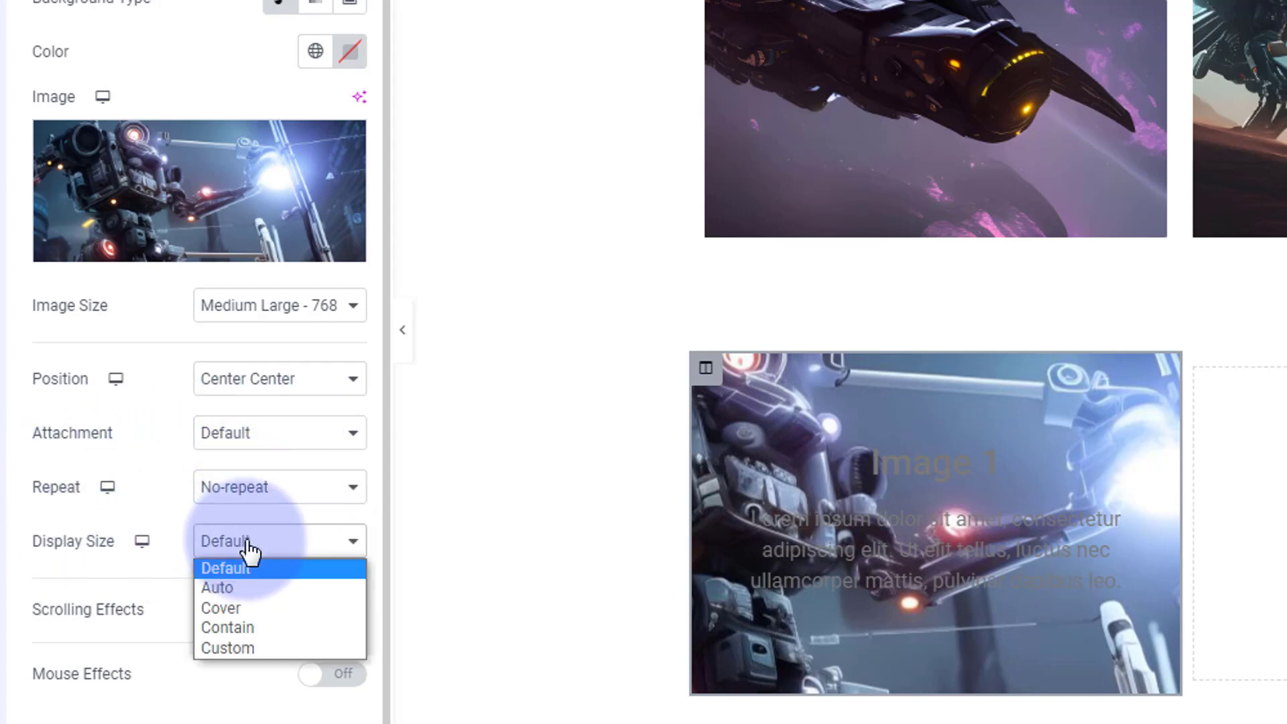
left_click(247, 608)
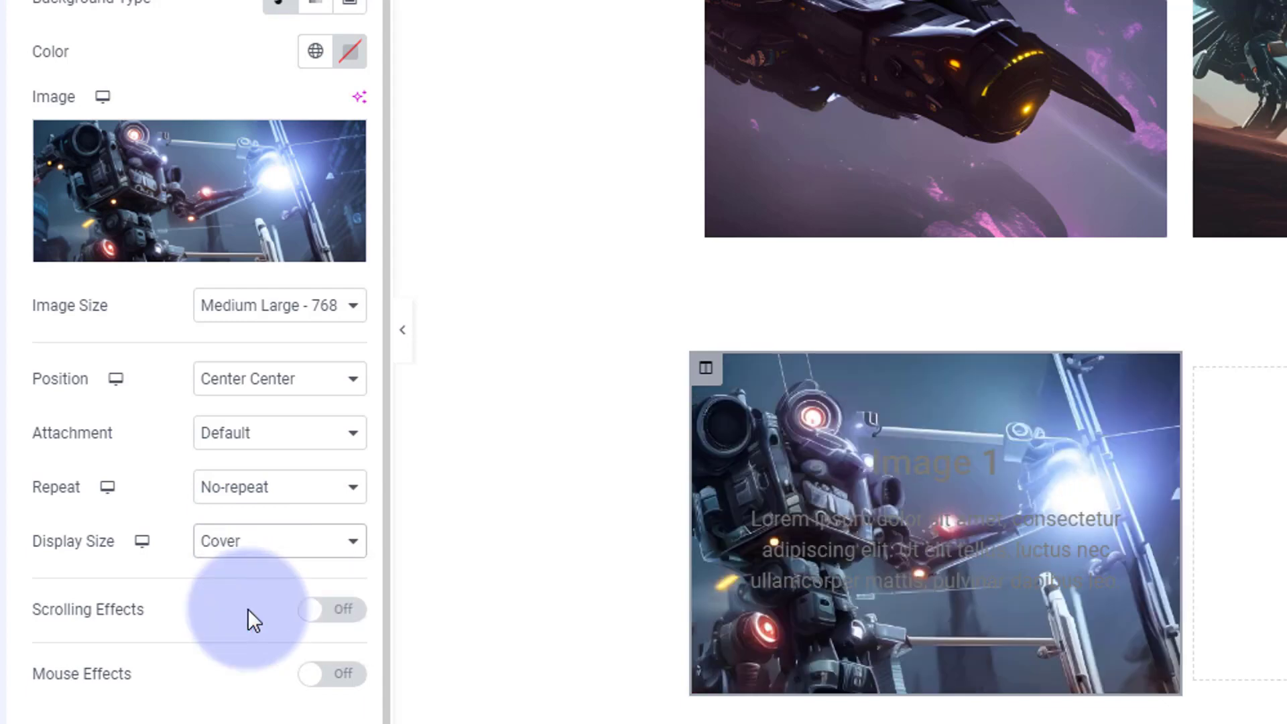
left_click(553, 521)
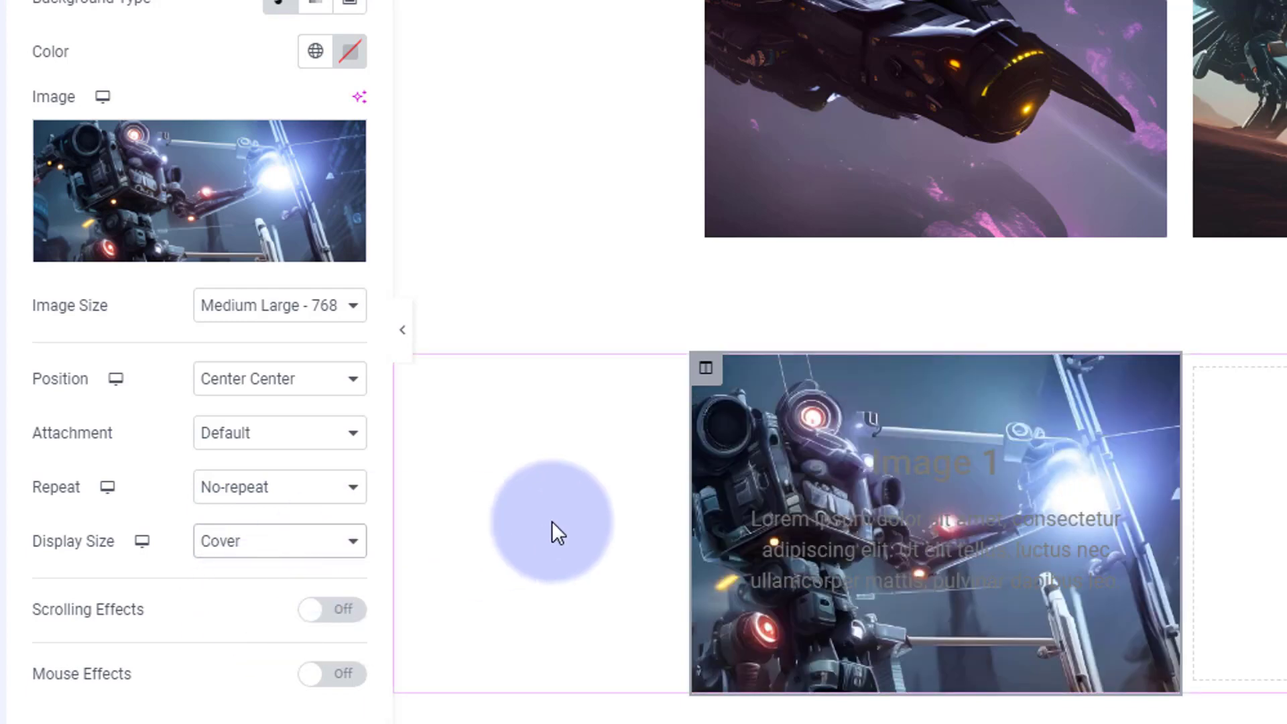
left_click(779, 531)
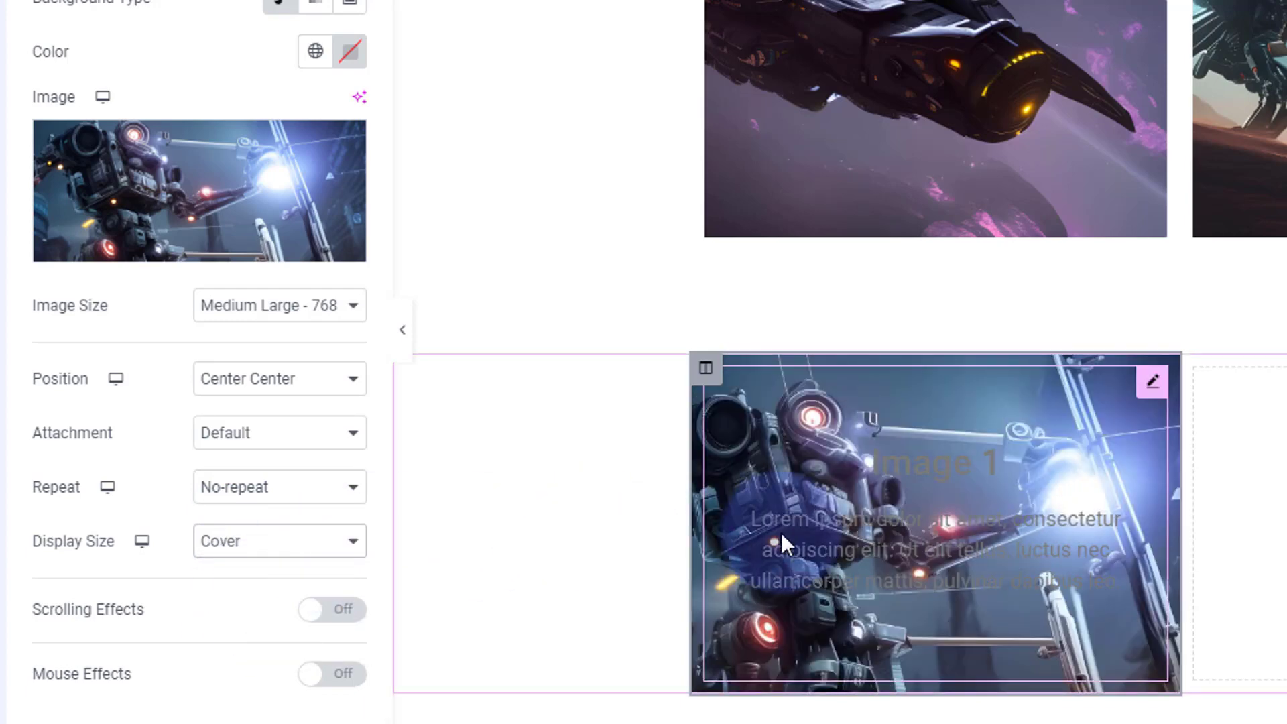
left_click(606, 522)
left_click(871, 422)
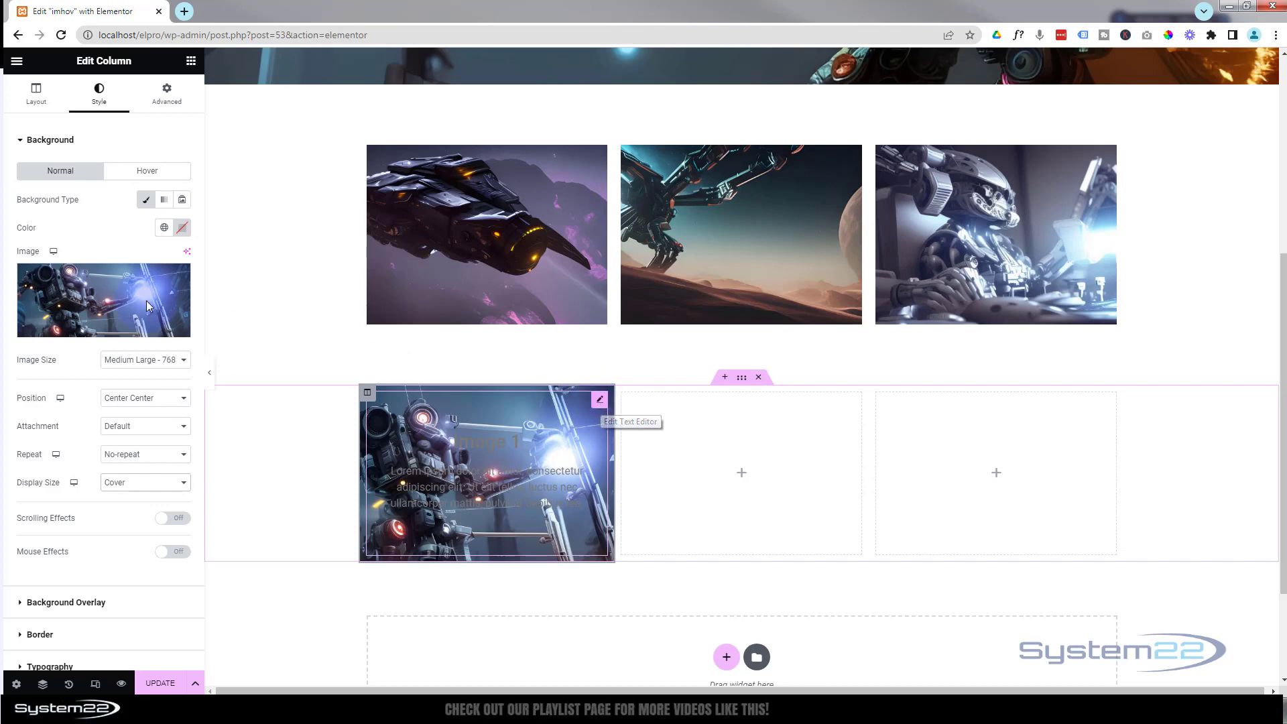
Set the first column's padding to 0 px and its margin to 10 px on all sides.
left_click(167, 101)
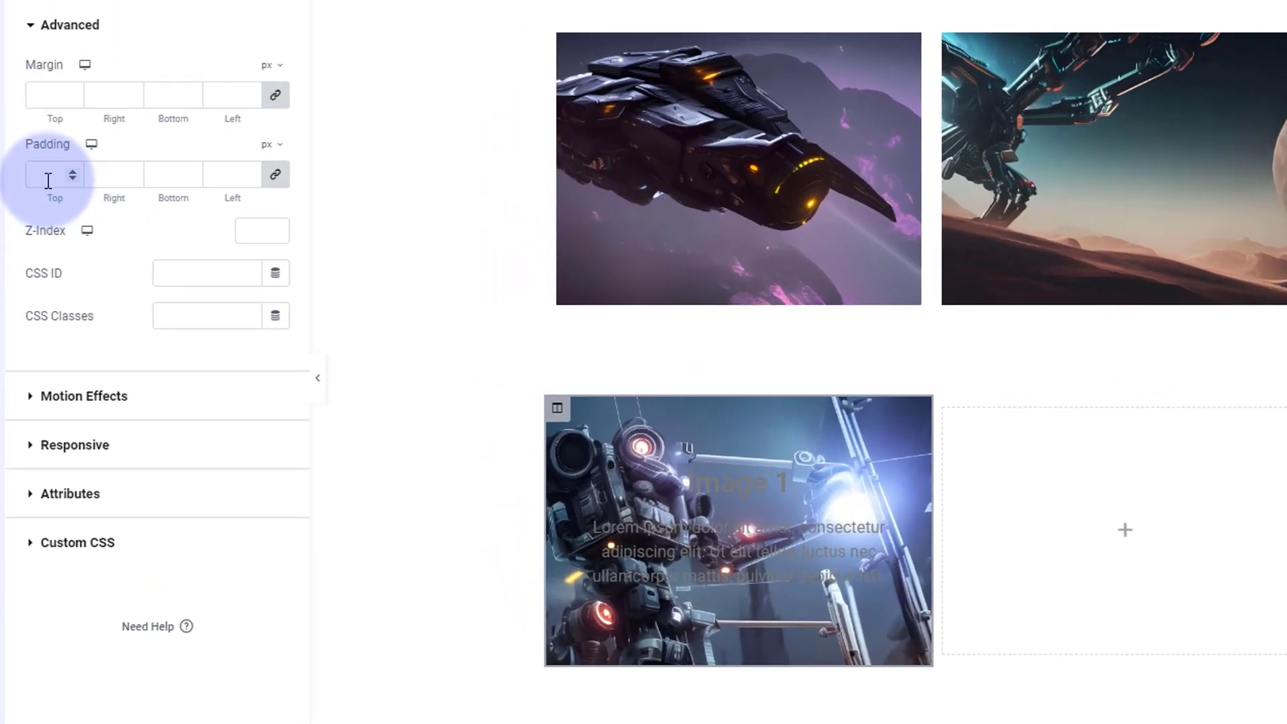
left_click(40, 175)
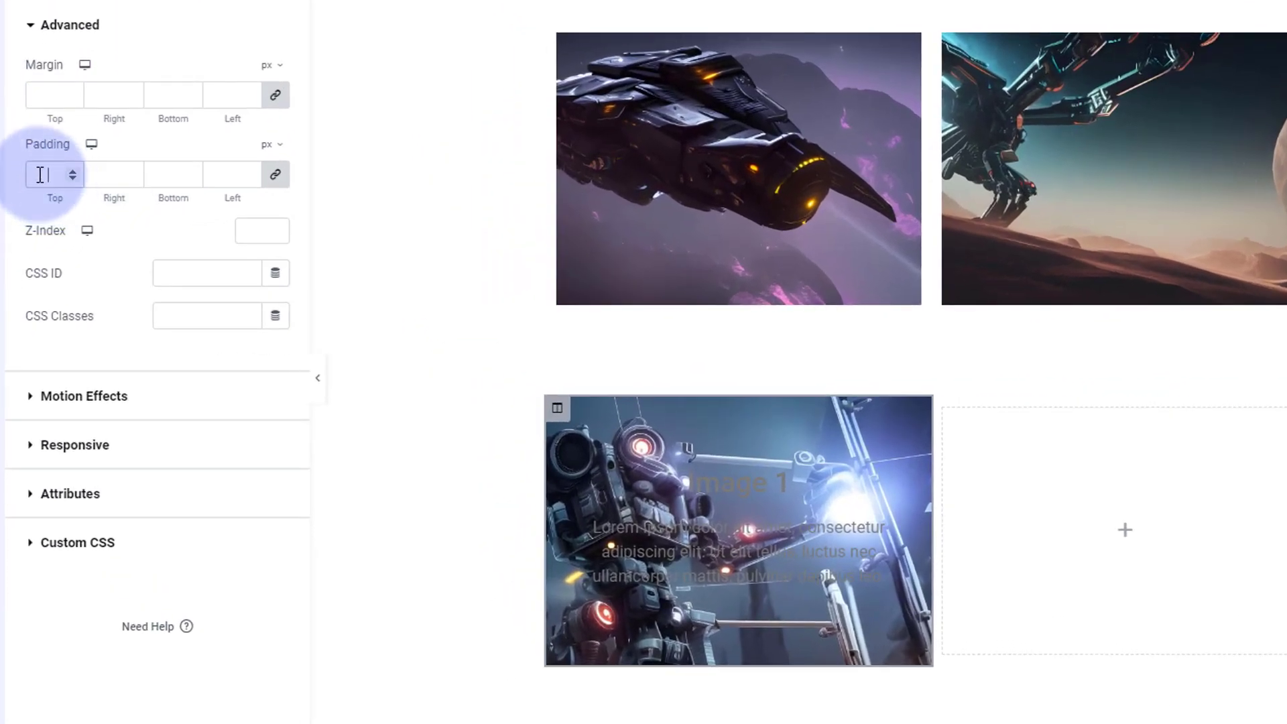
type("0")
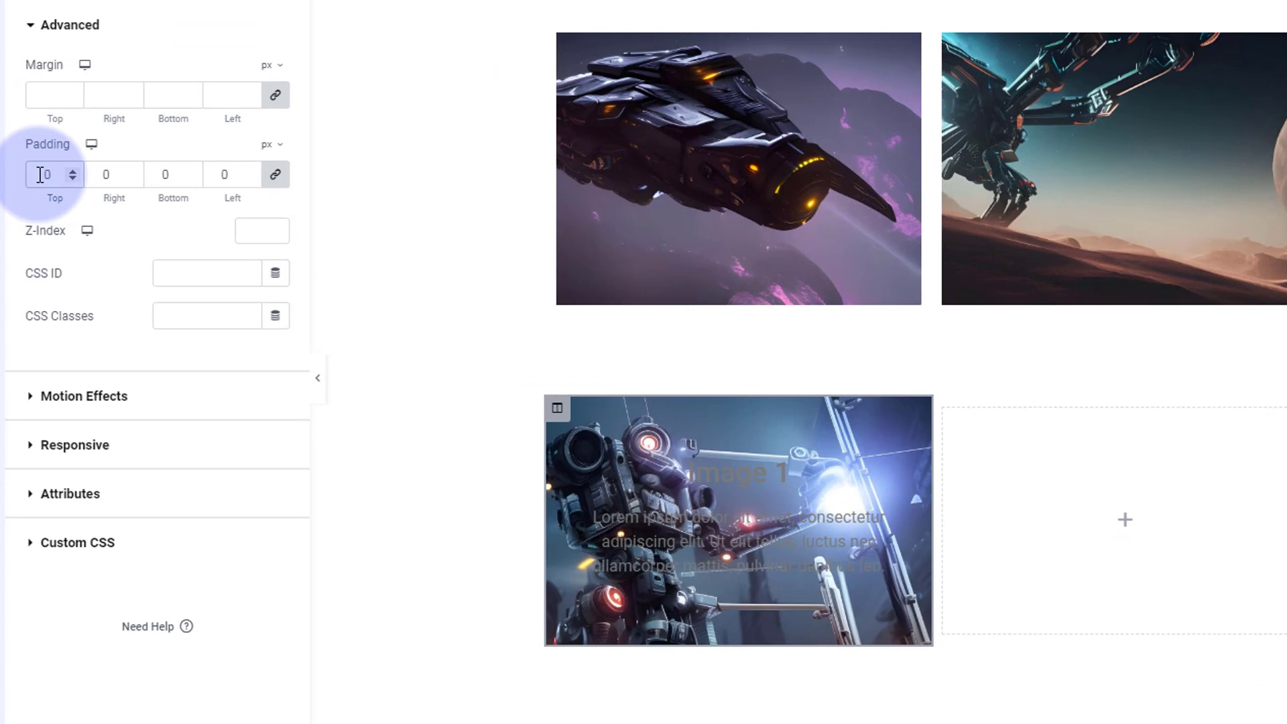
left_click(37, 95)
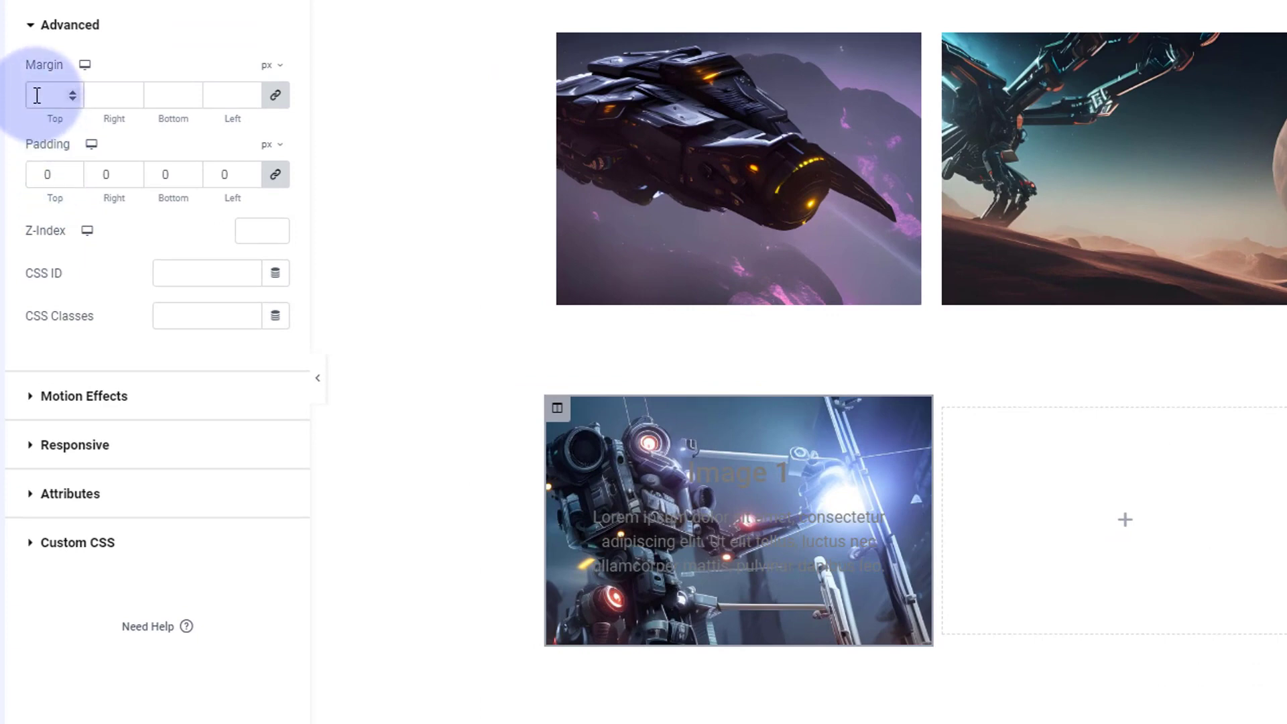
type("10")
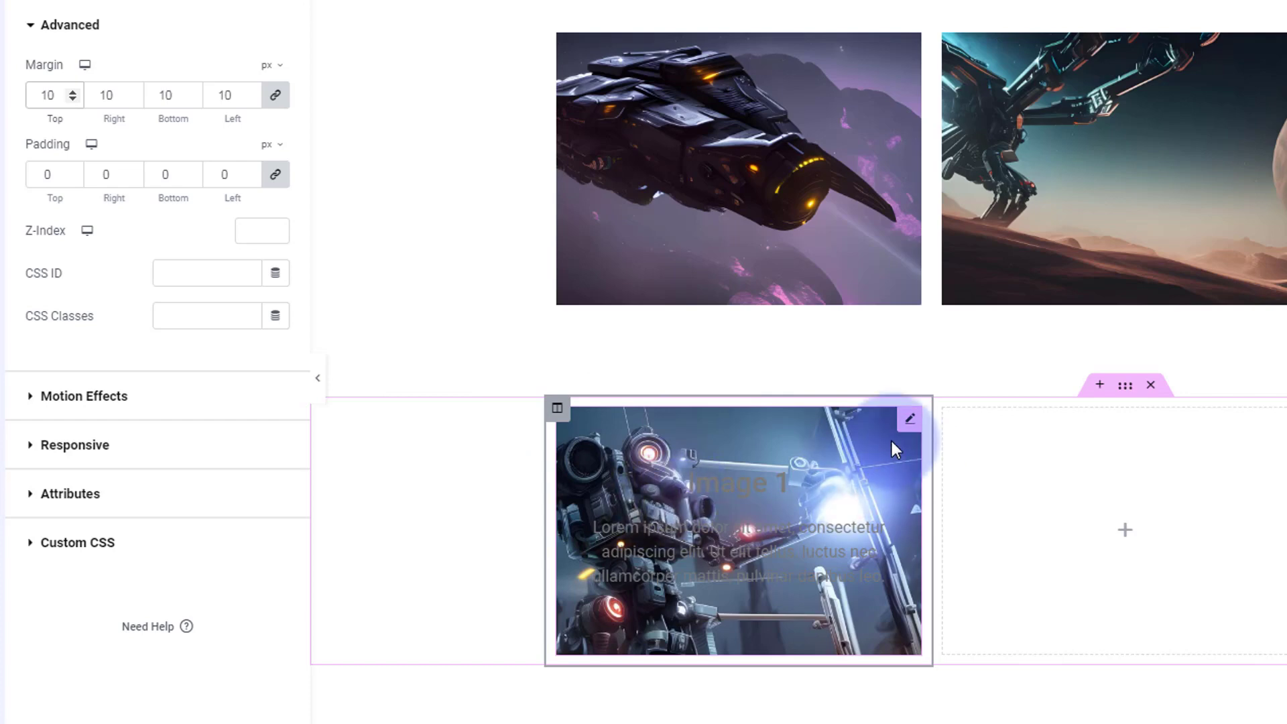
Give the "Image 1" text widget a classic background in solid black, #000000.
left_click(909, 423)
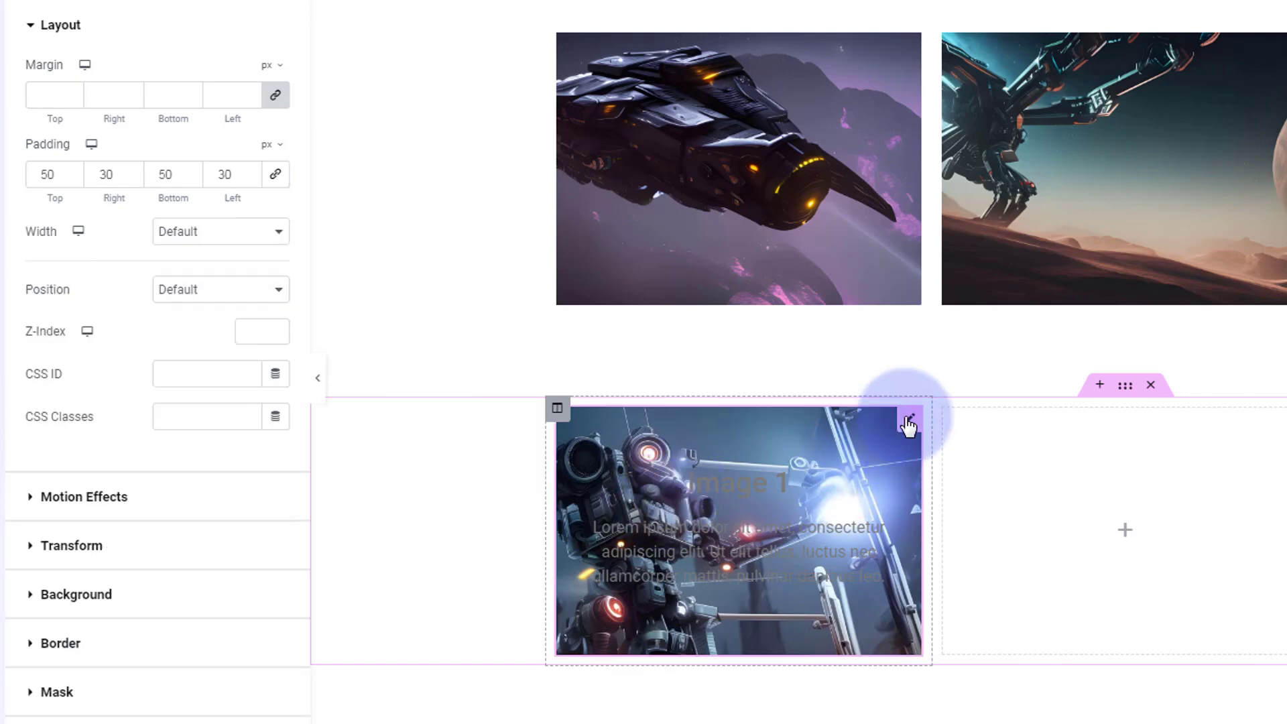
left_click(248, 1)
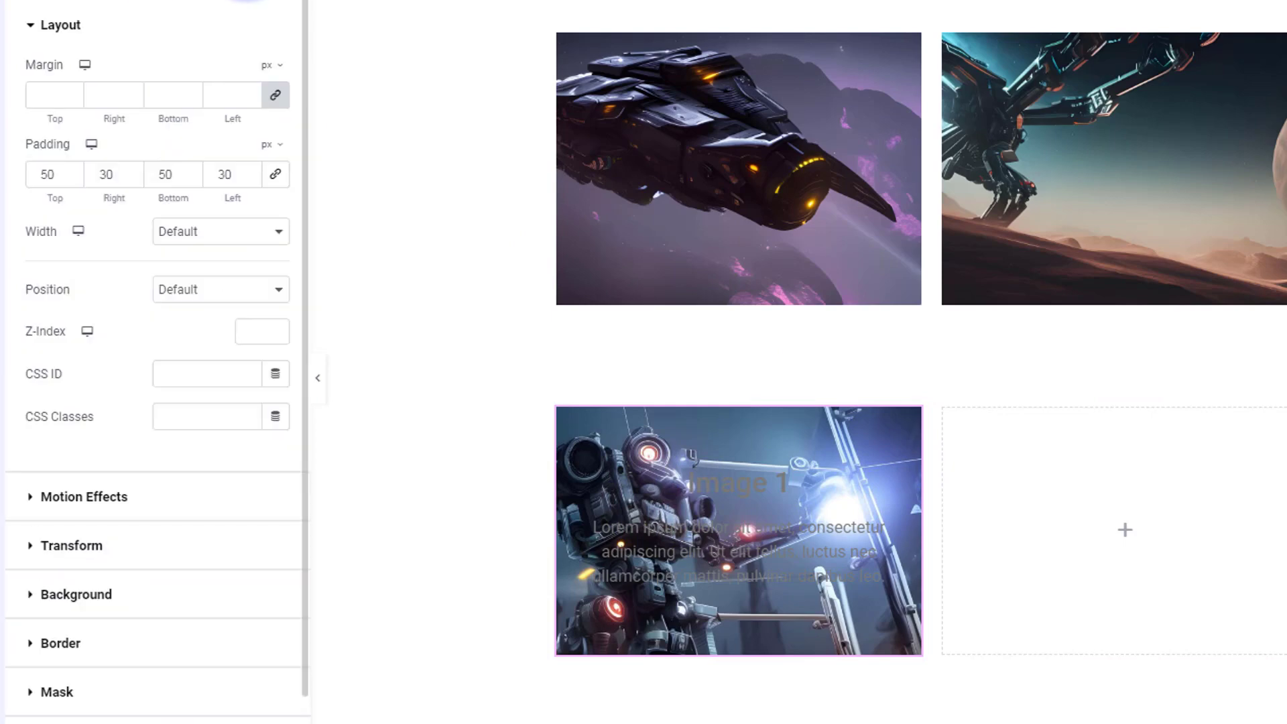
left_click(153, 590)
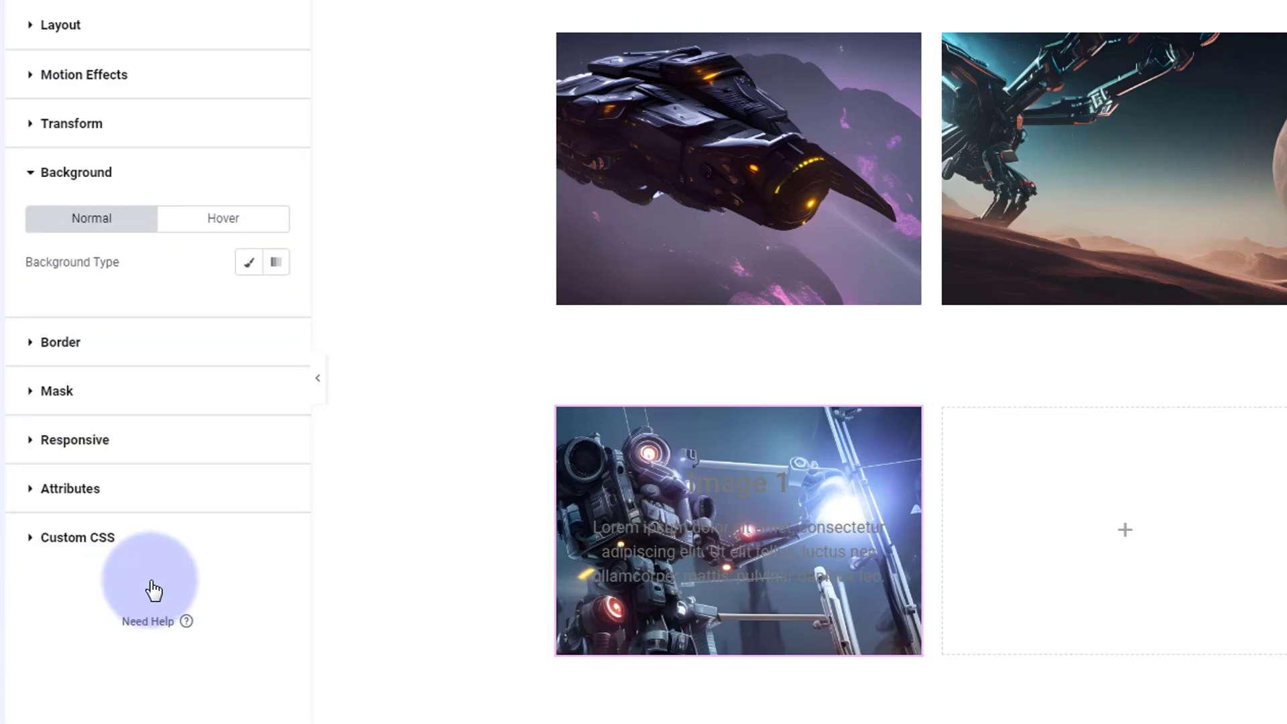
left_click(250, 266)
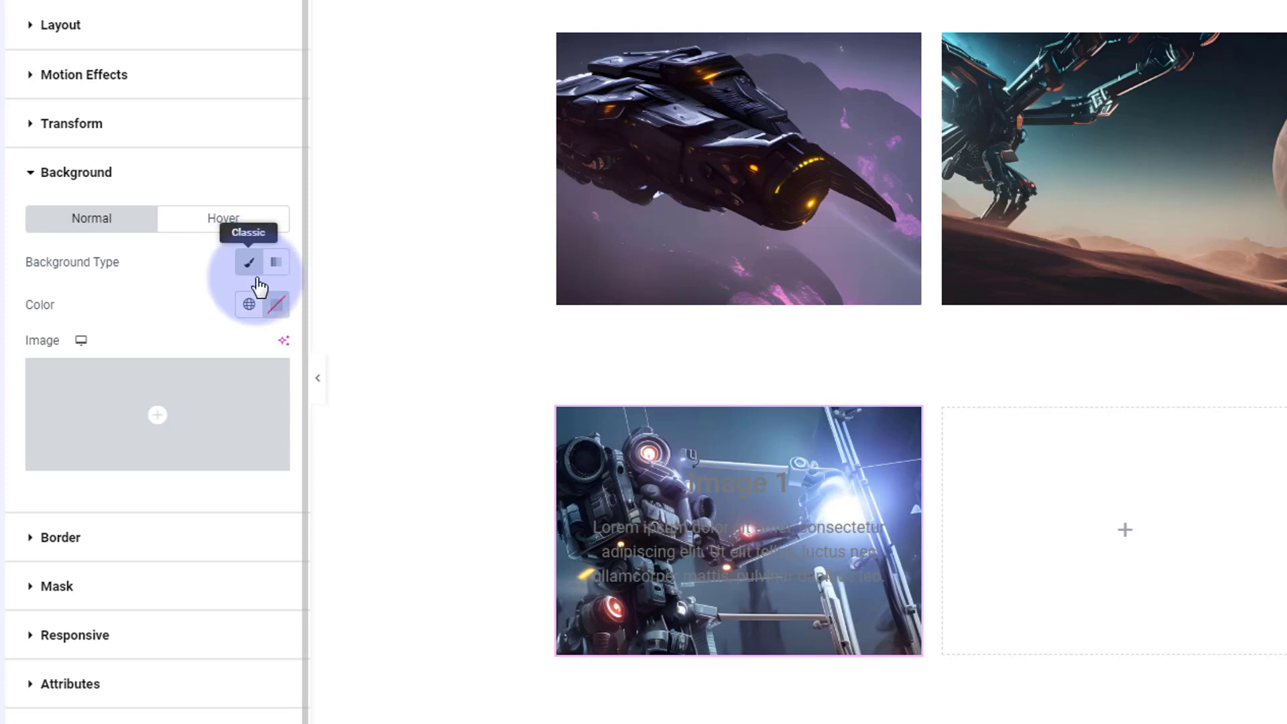
left_click(277, 306)
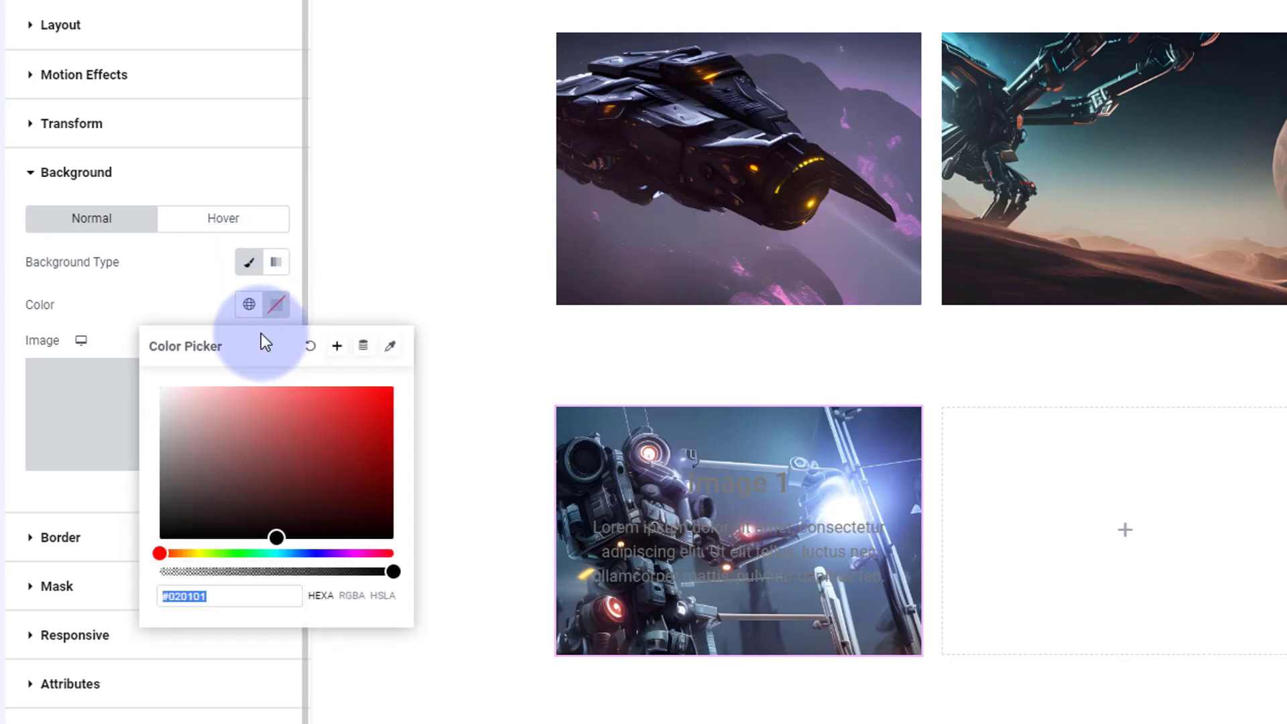
left_click_drag(275, 537, 149, 542)
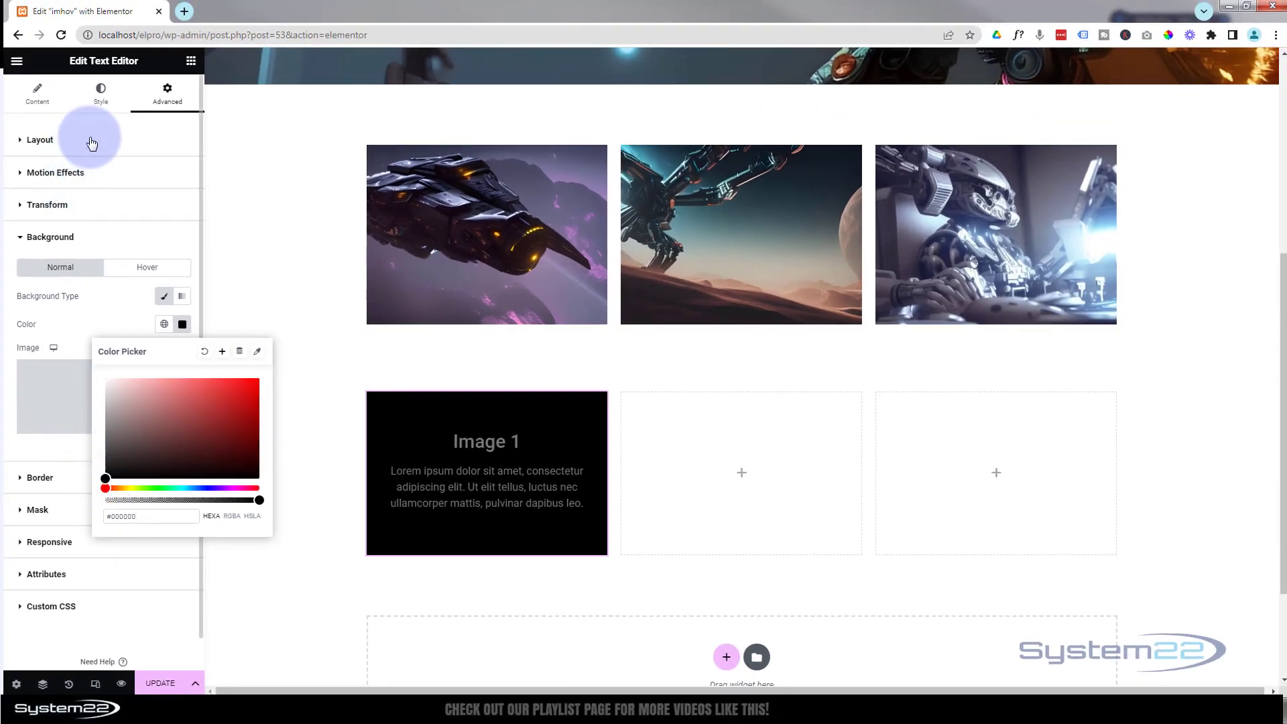
Set the text colour of the "Image 1" text widget to white, #FFFFFF.
left_click(100, 94)
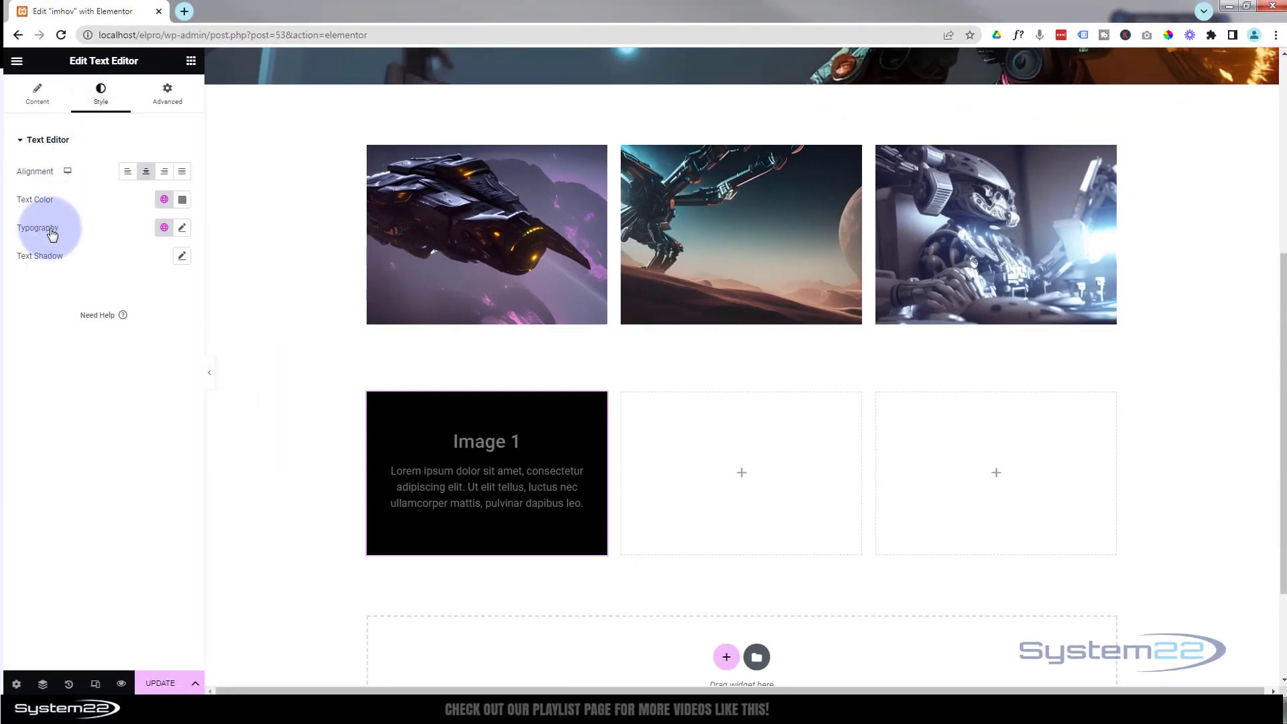
left_click(181, 199)
type("#FFFFFF")
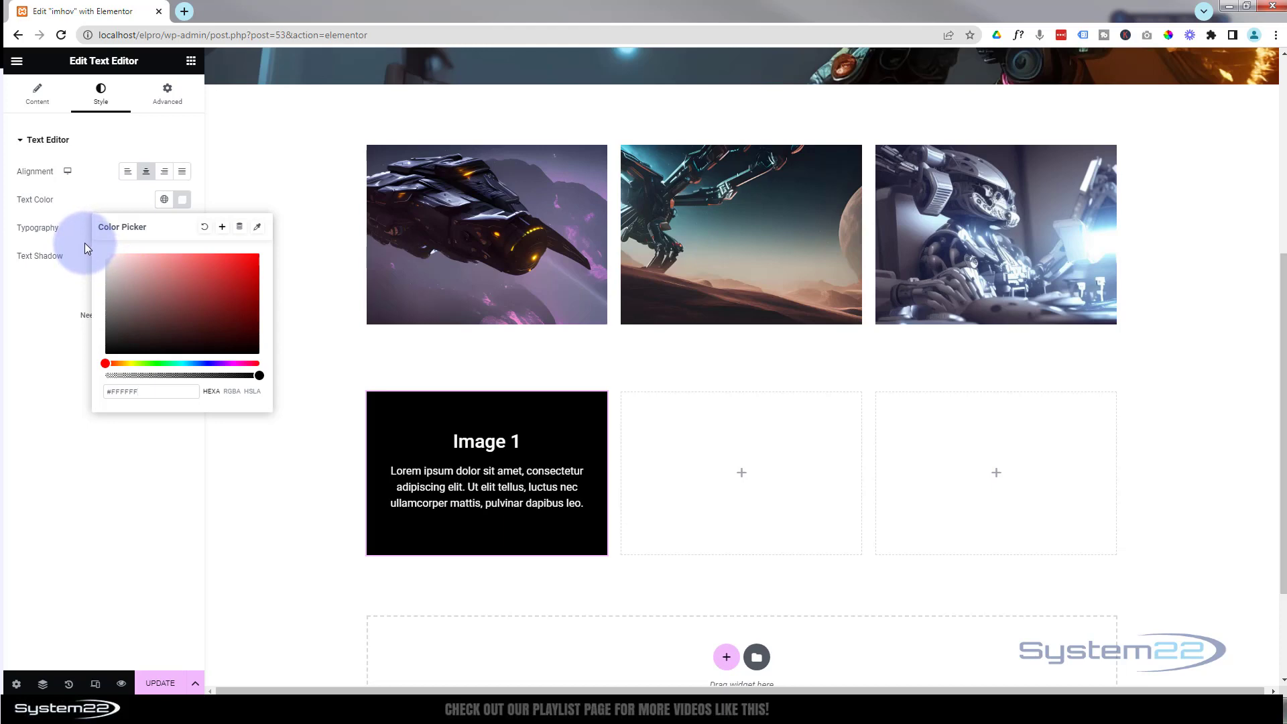
left_click(71, 215)
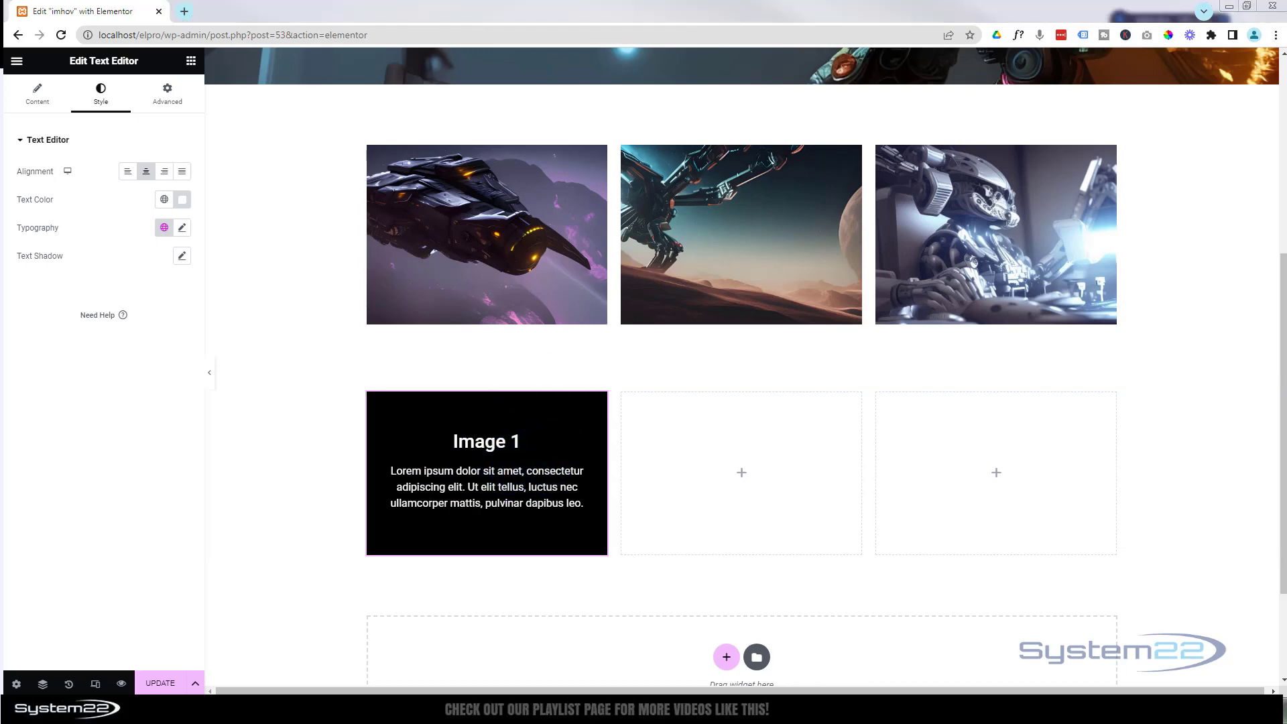
Assign the CSS class imageh1 to the "Image 1" text widget.
left_click(172, 99)
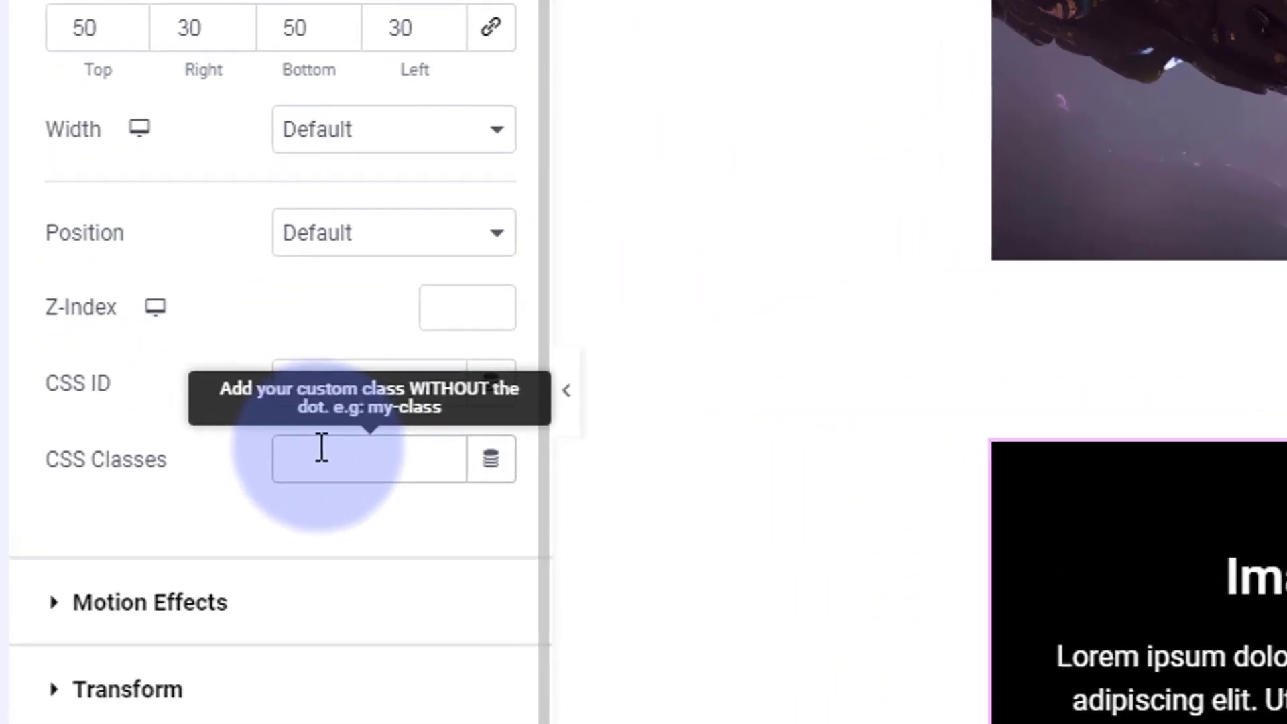
left_click(321, 447)
type("imag")
type("e h")
key("BackSpace")
key("BackSpace")
type("h1")
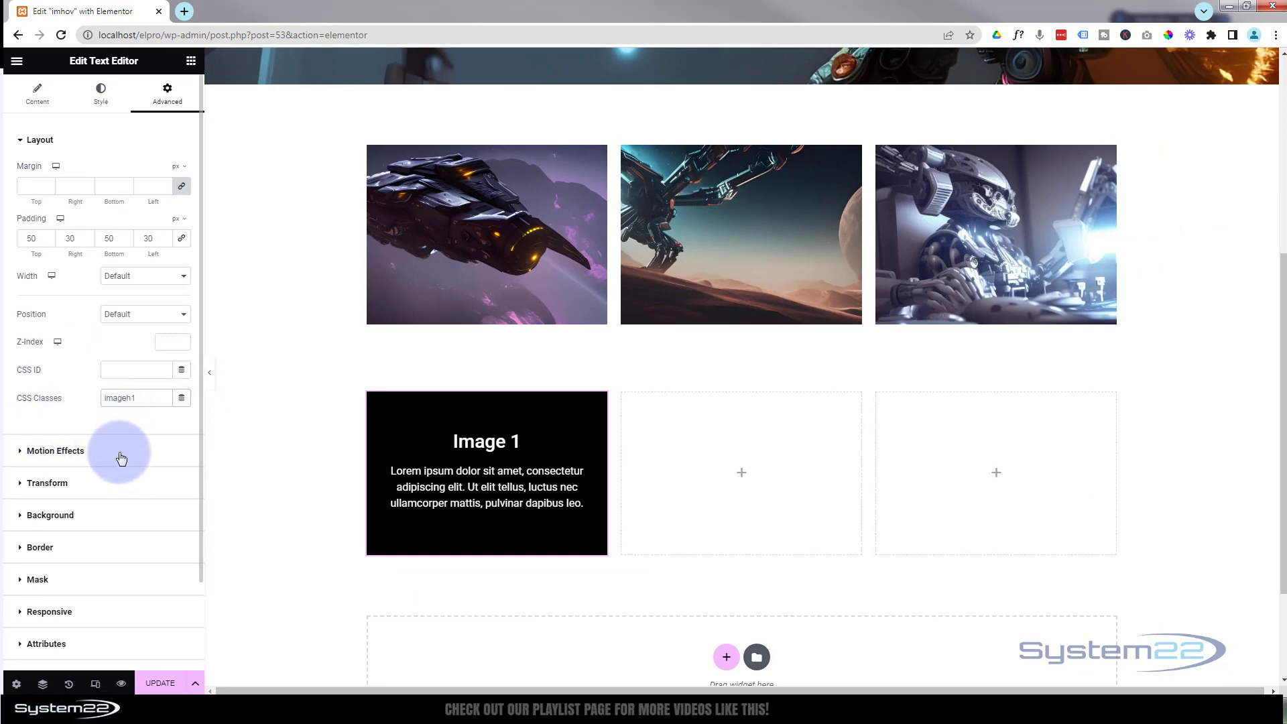
Add a custom CSS rule to the text widget that gives .imageh1 an opacity of 0.
left_click_drag(142, 398, 94, 403)
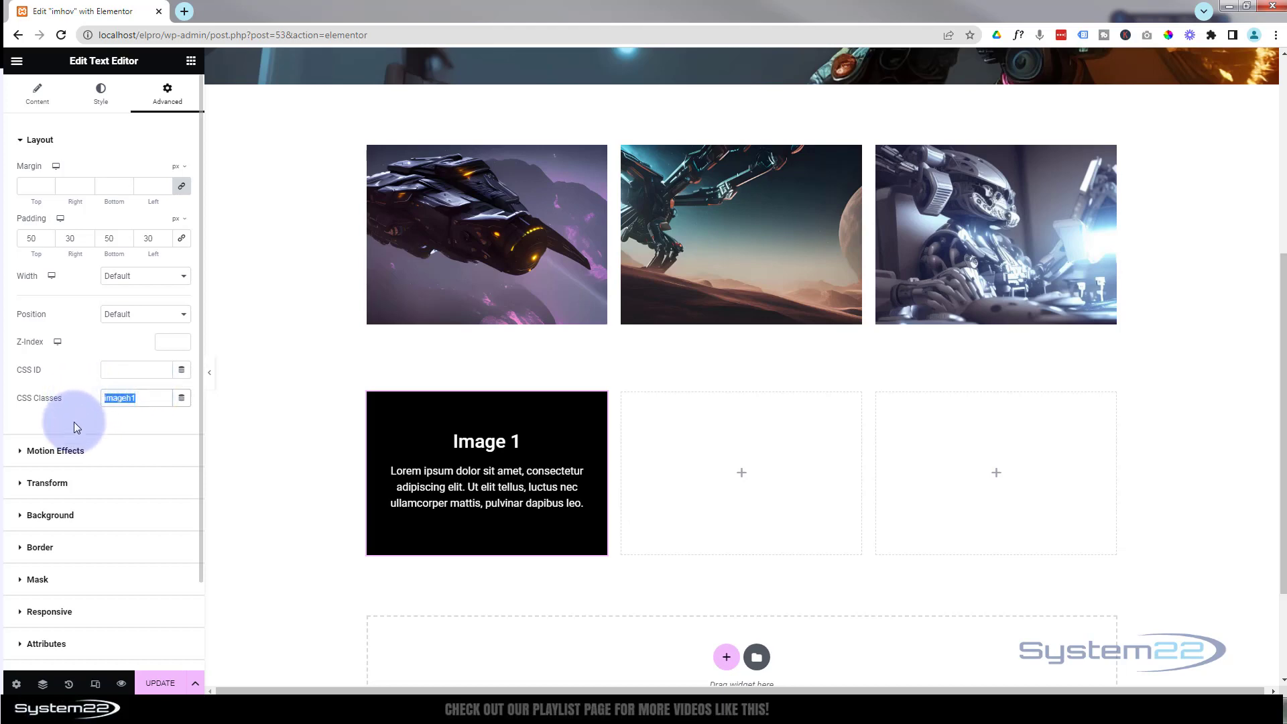
scroll(98, 456, "down", 2)
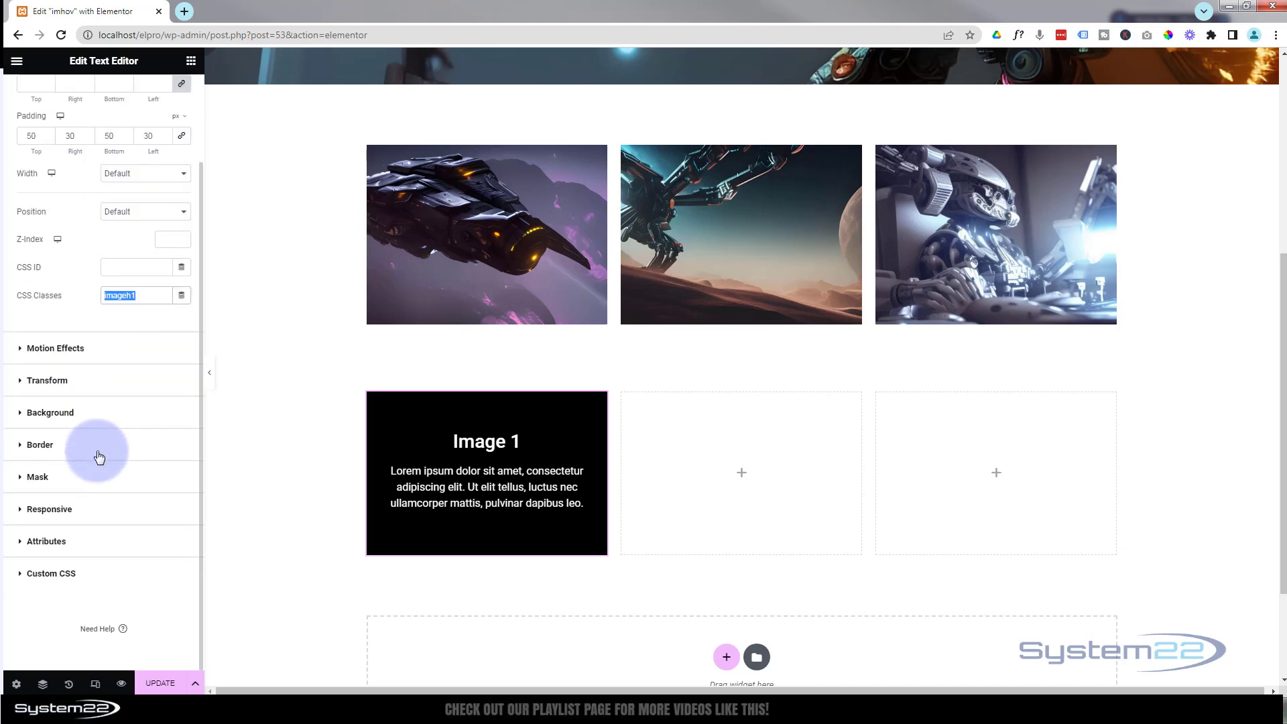
left_click(95, 573)
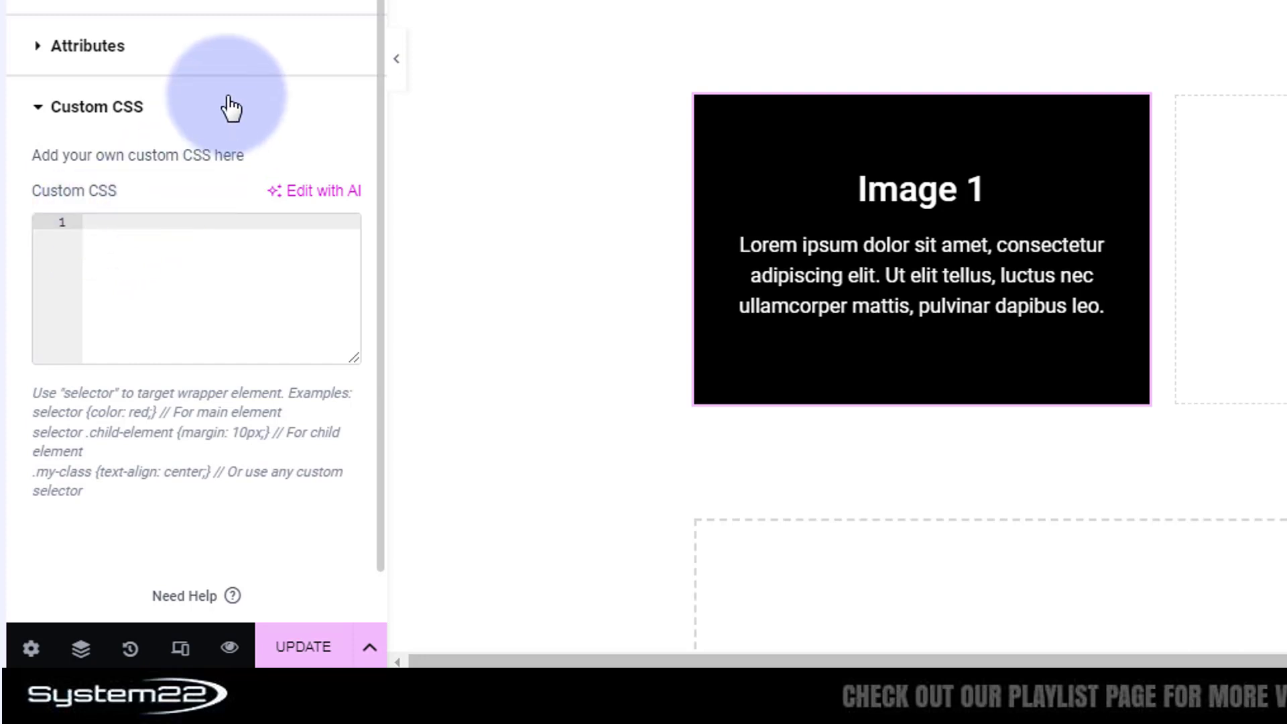
type(".imageh1 {")
key("Return")
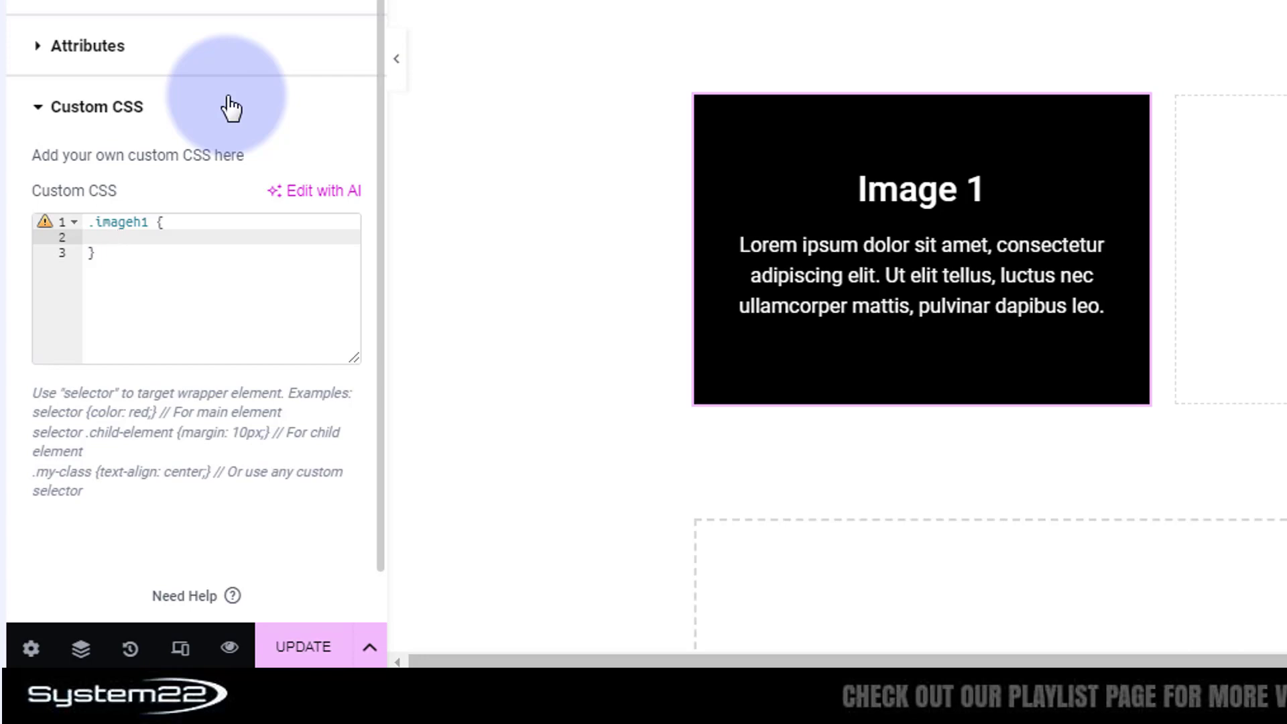
type("opacity")
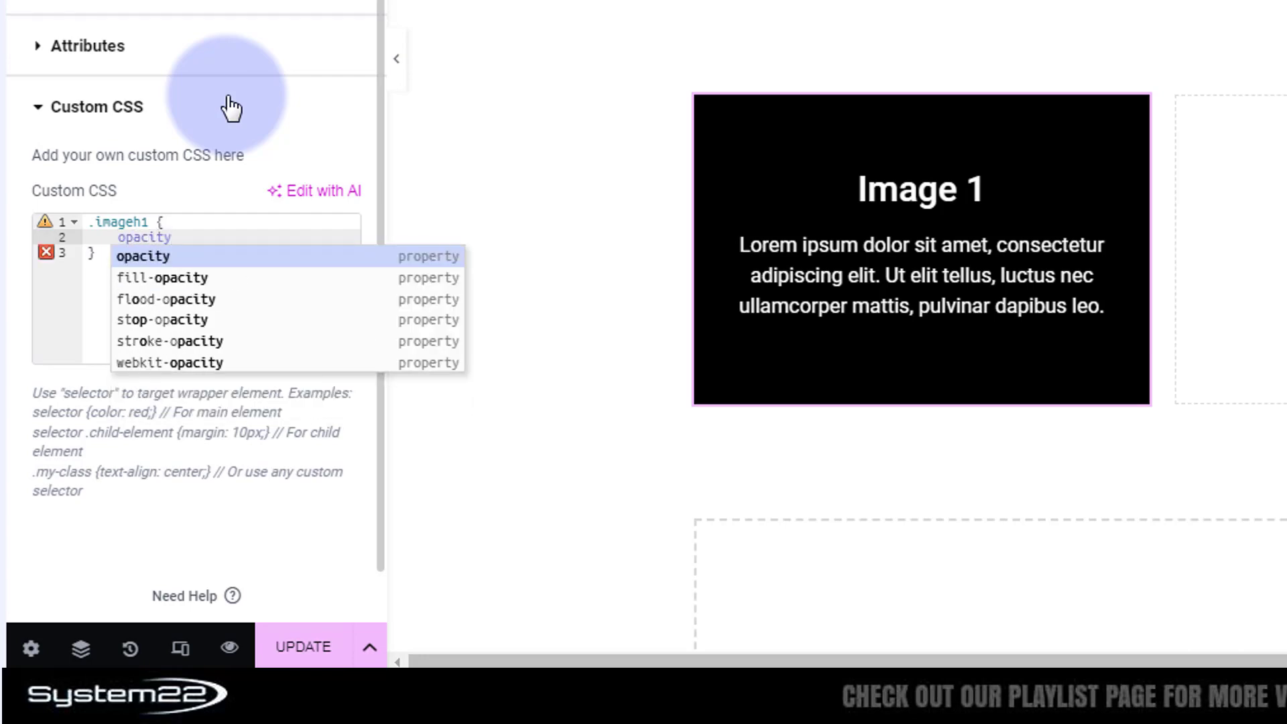
type(":0;")
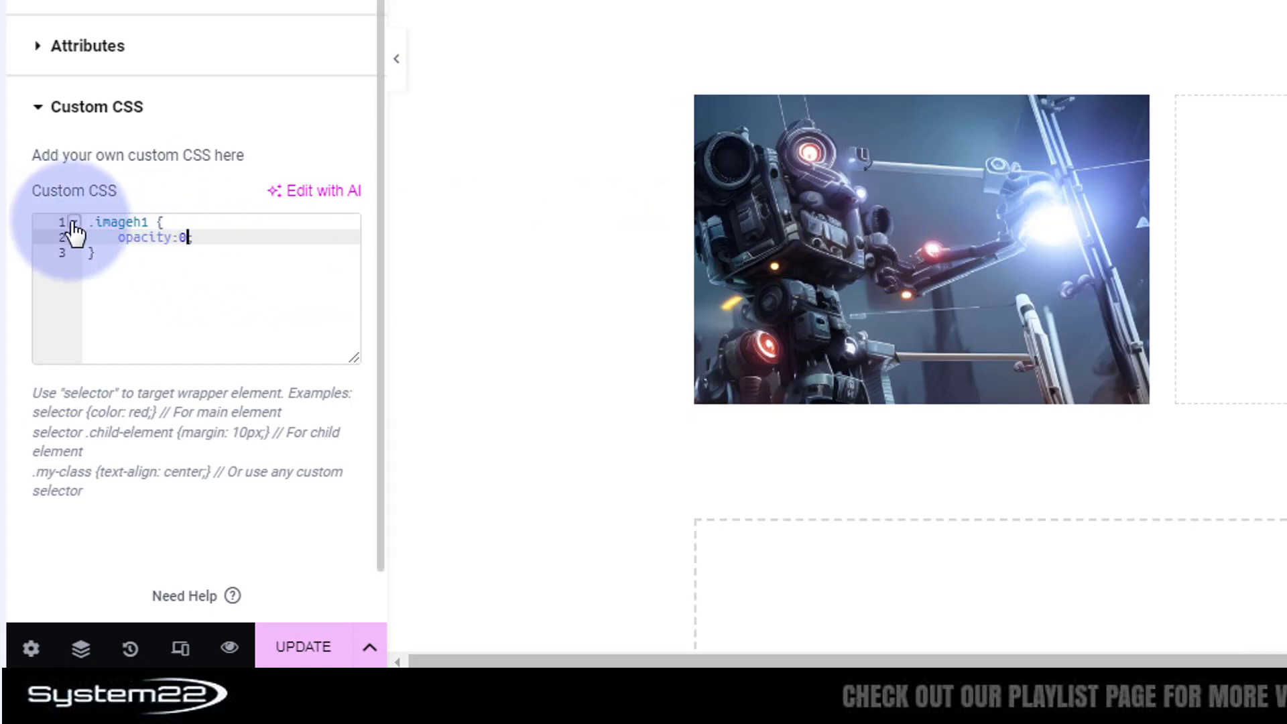
Duplicate the .imageh1 rule below the original in the custom CSS, separated by a blank line.
left_click_drag(87, 222, 121, 258)
key("ctrl+c")
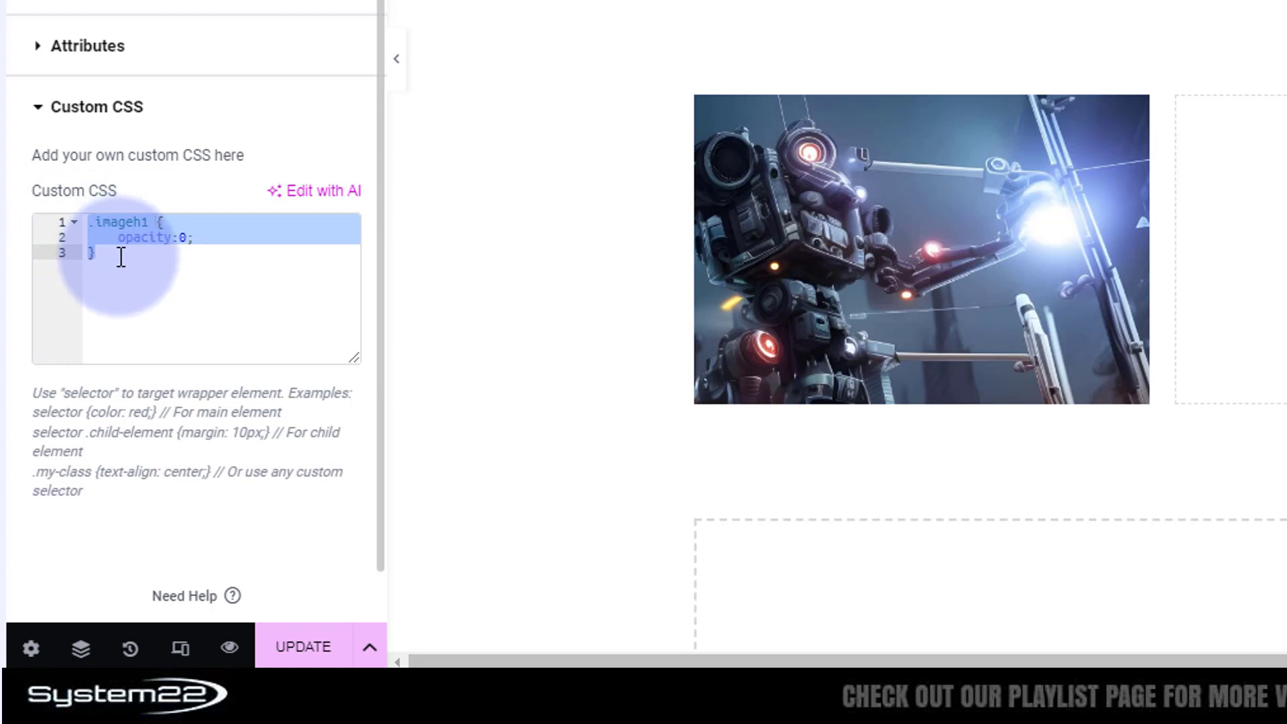
left_click(118, 255)
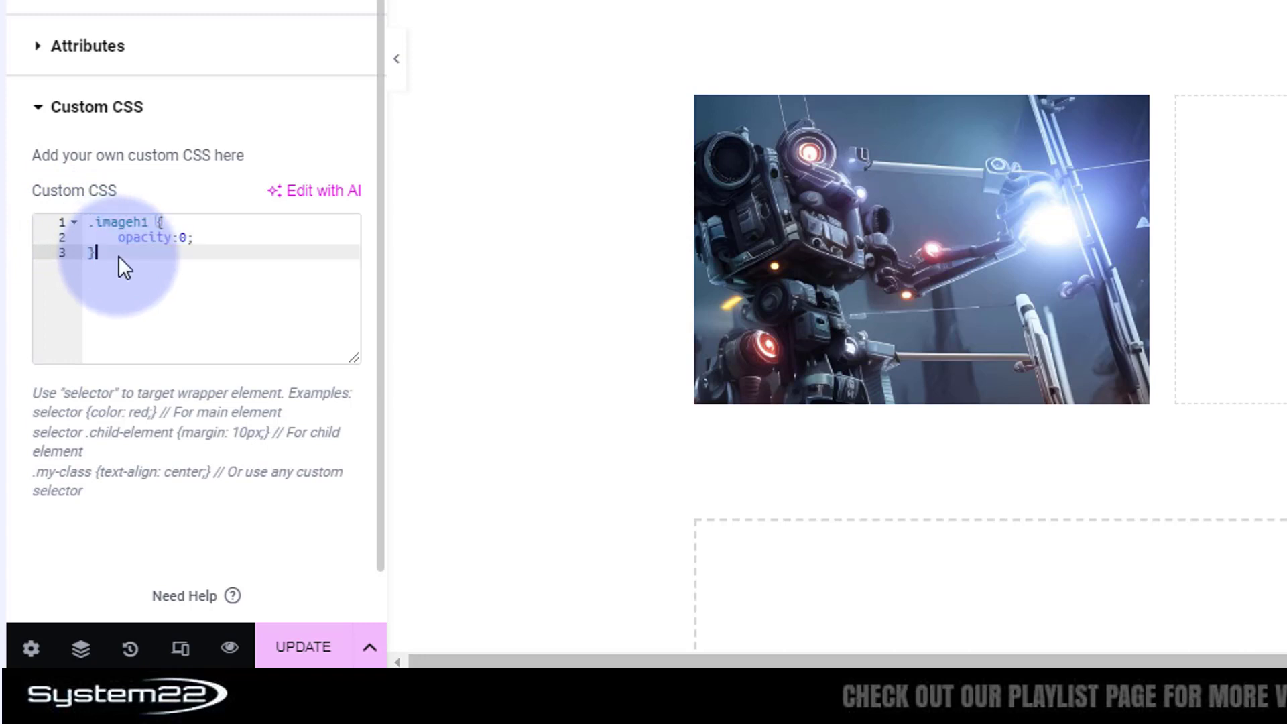
key("Return")
key("Return")
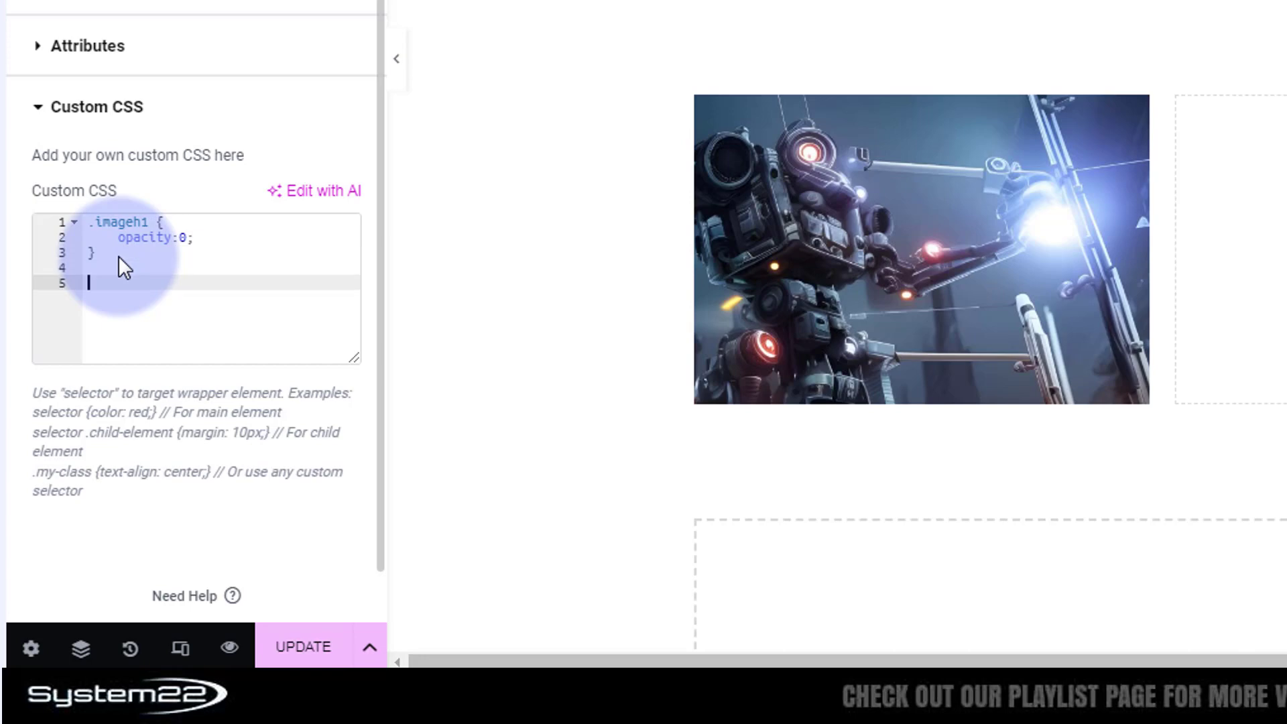
key("ctrl+v")
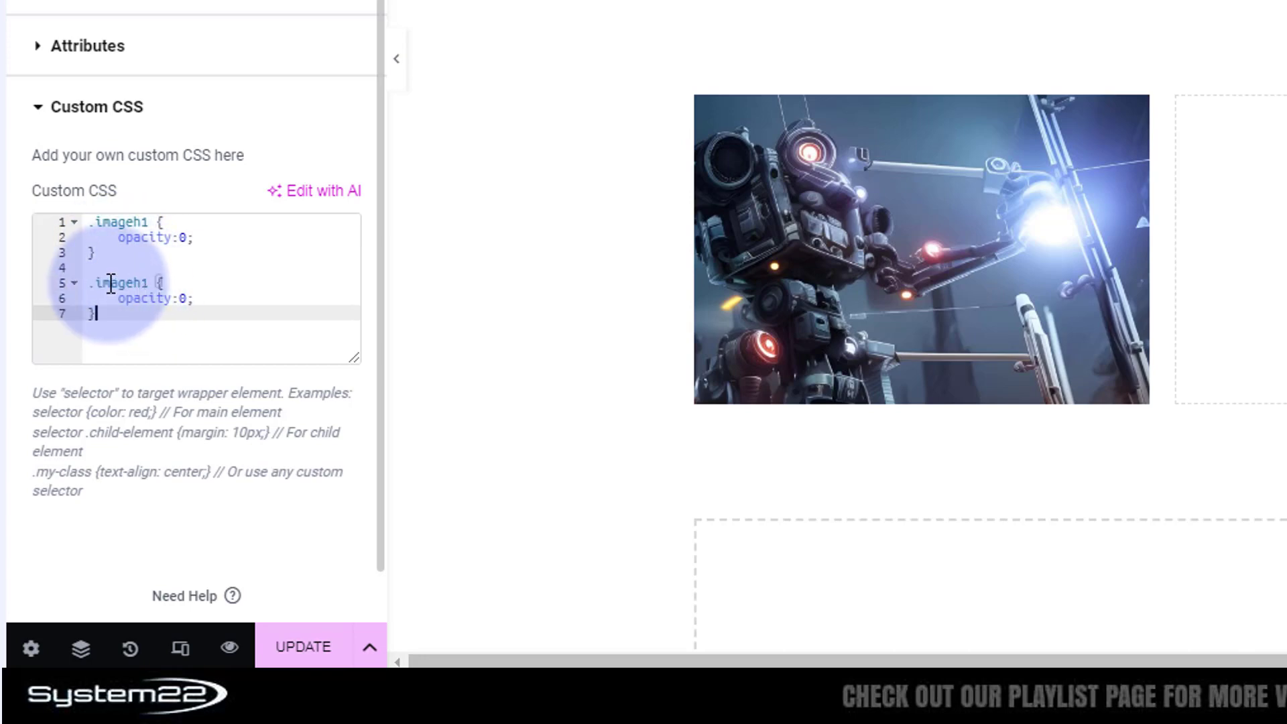
Change the second rule's selector to .imageh1:hover and set its opacity to 1.
left_click(150, 282)
type(":")
type("hover")
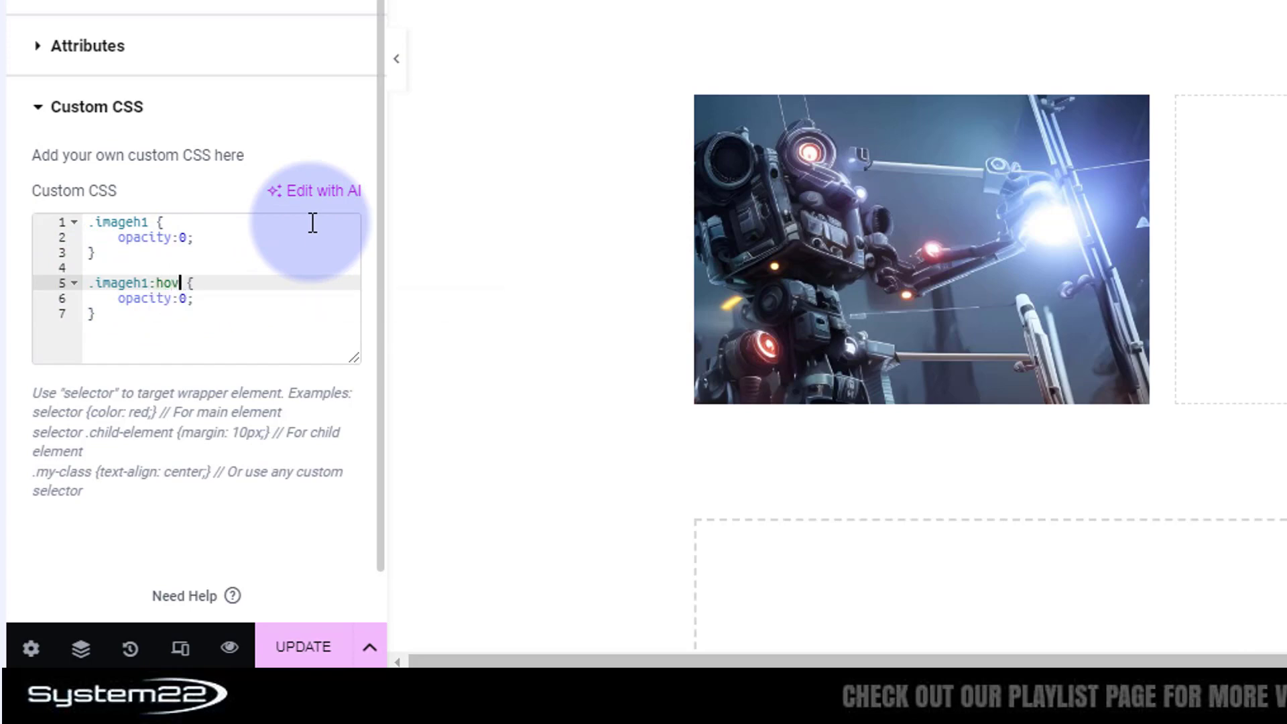
double_click(179, 298)
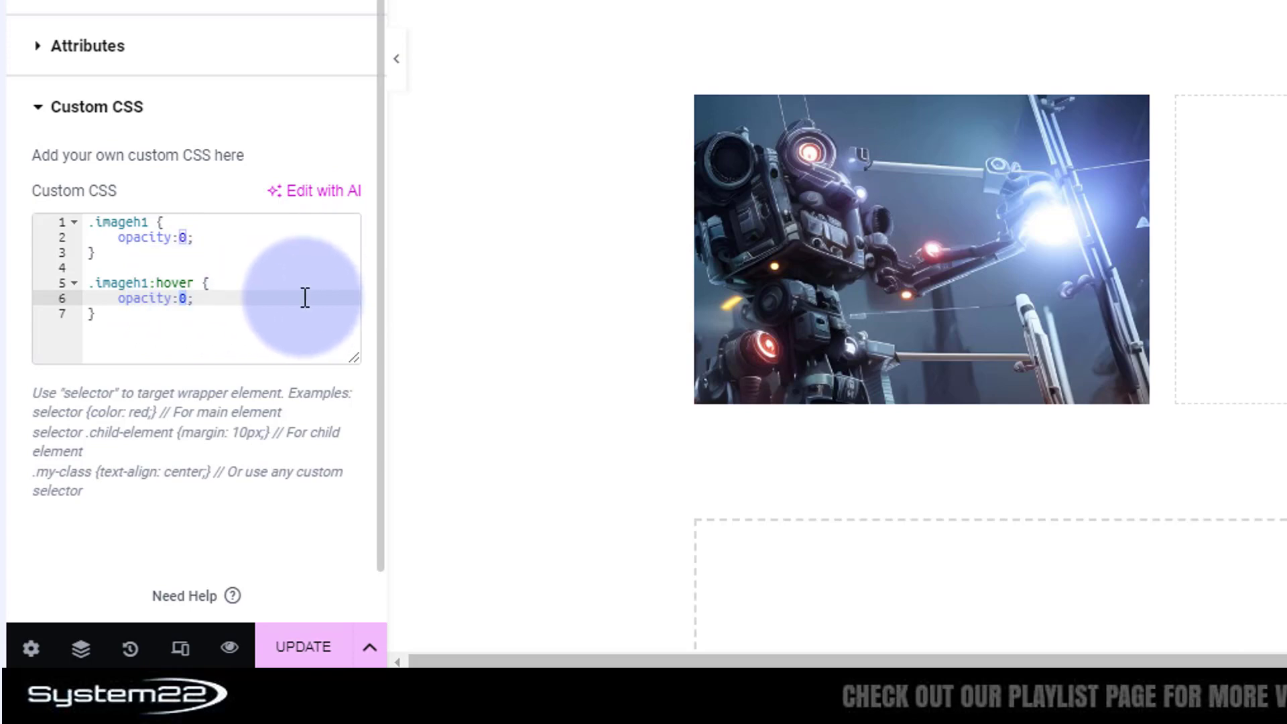
type("1")
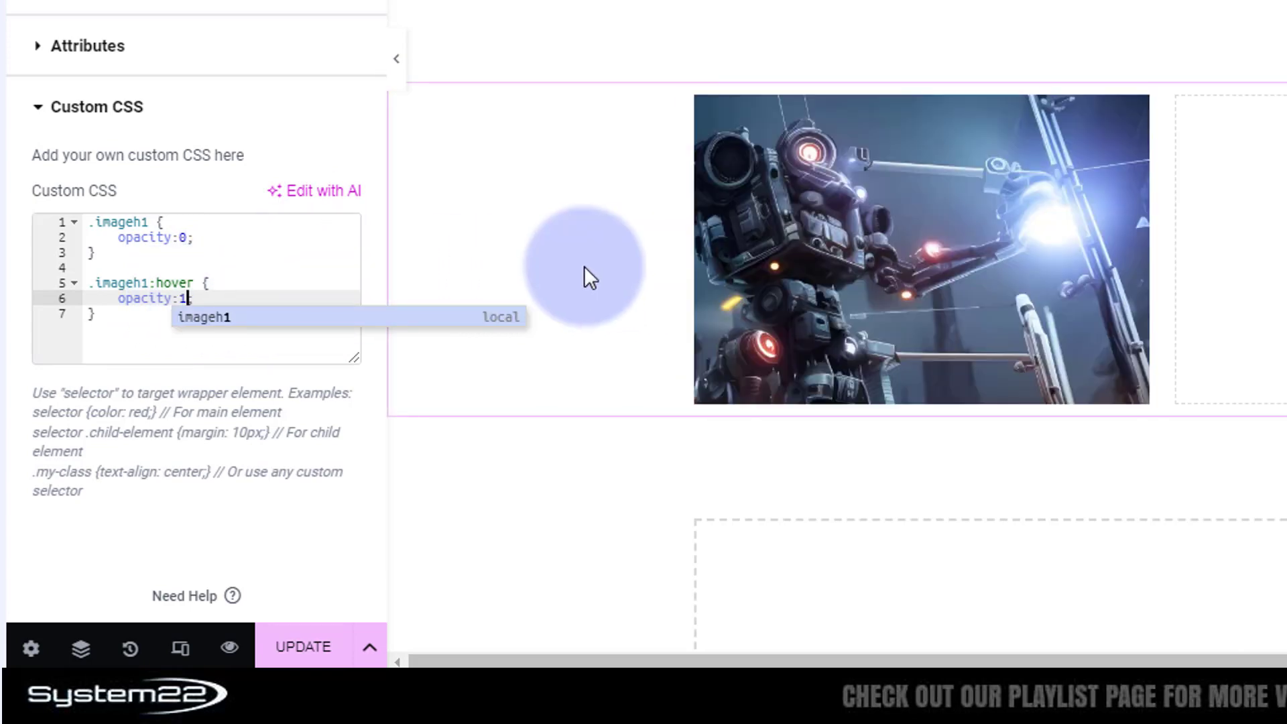
Add a transition-duration of .75s to the .imageh1 rule in the text widget's custom CSS, below its opacity.
mouse_move(825, 264)
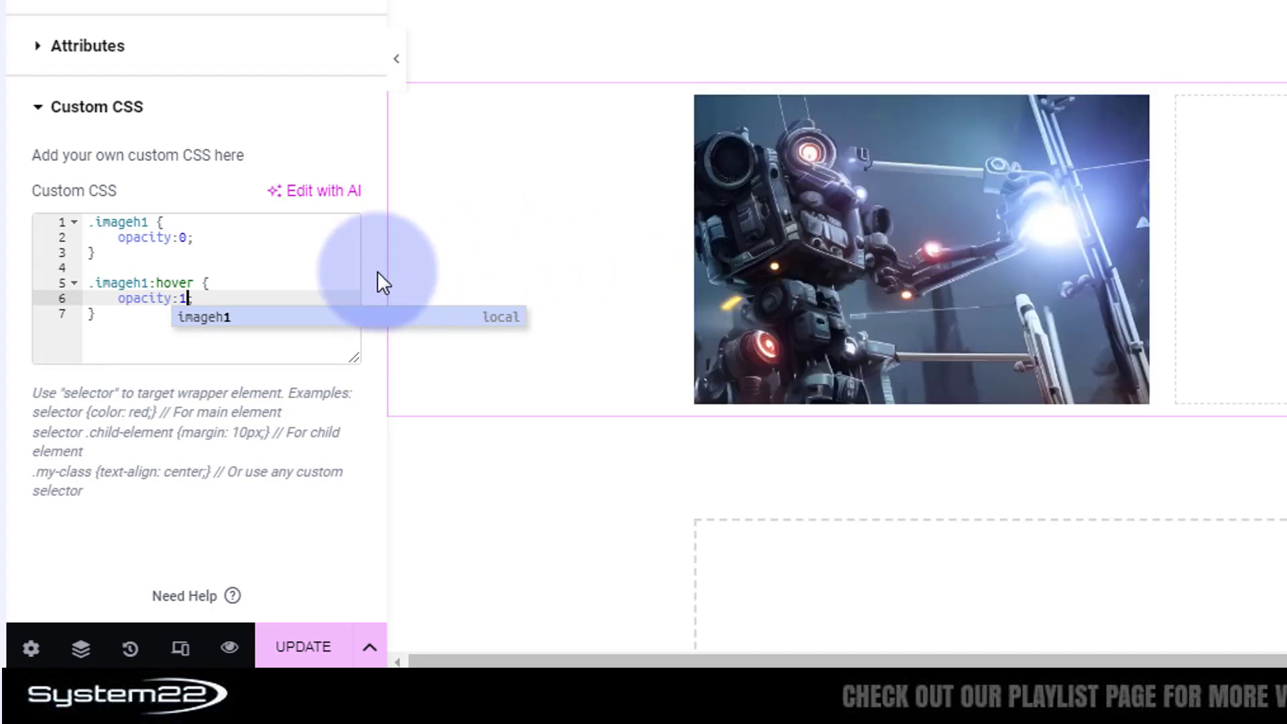
left_click(205, 236)
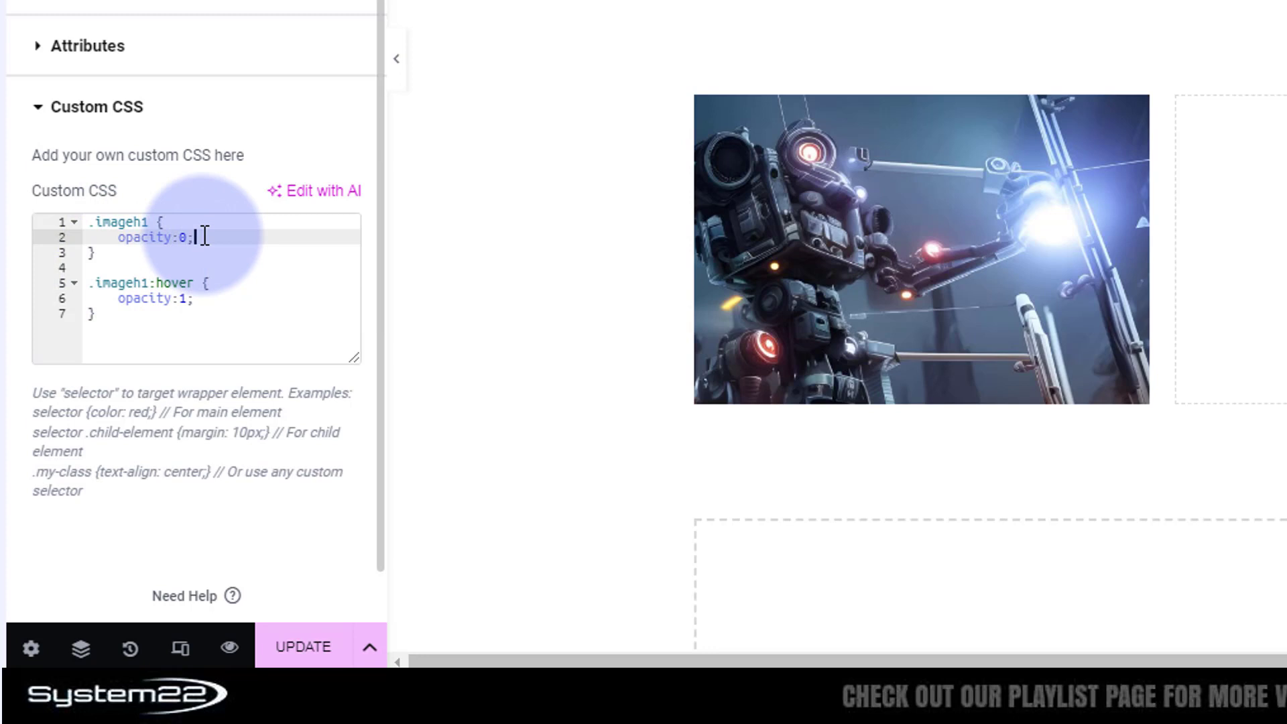
key("Return")
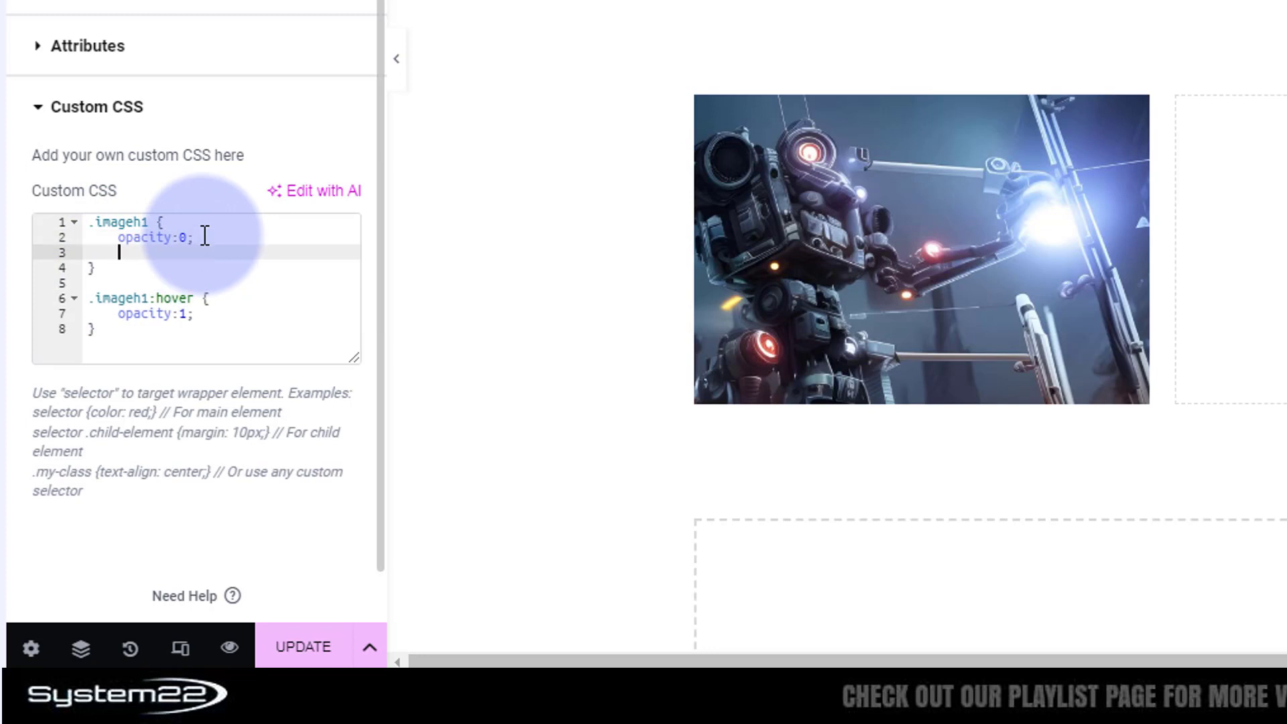
type("trans")
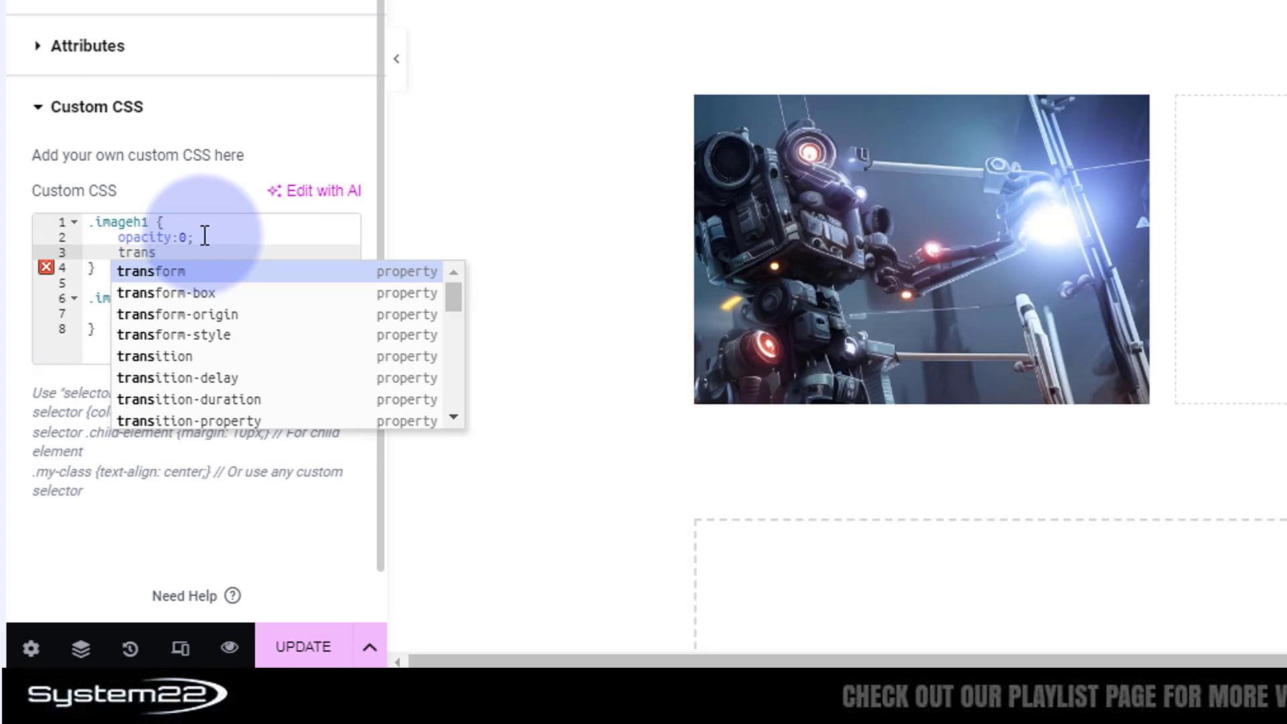
left_click(206, 397)
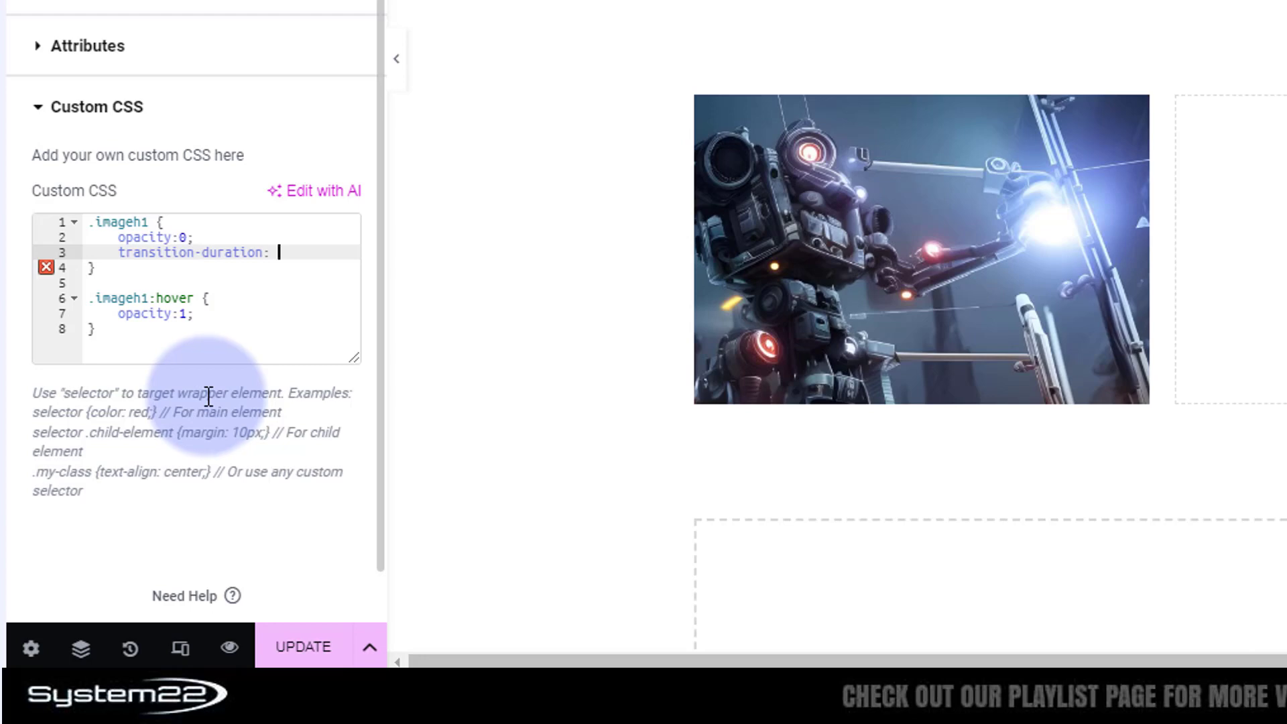
type(".75s;")
mouse_move(733, 321)
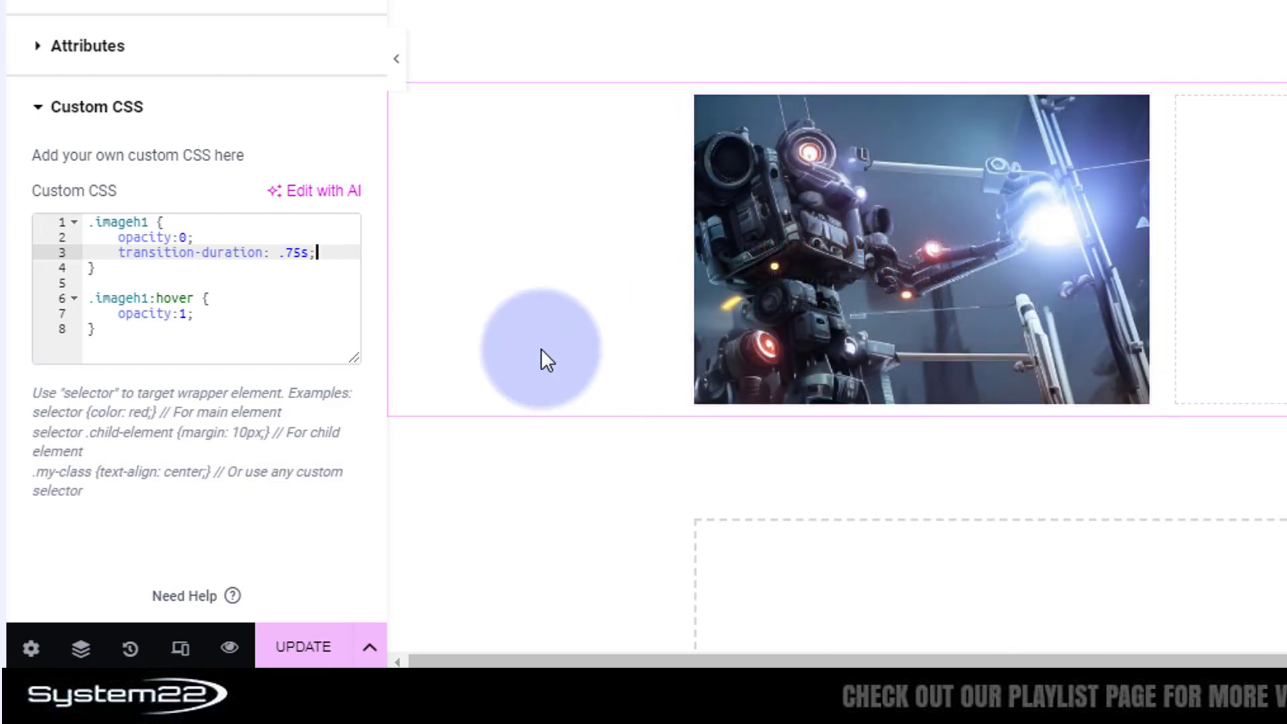
Save the page and preview it as far as the new image section.
left_click(310, 648)
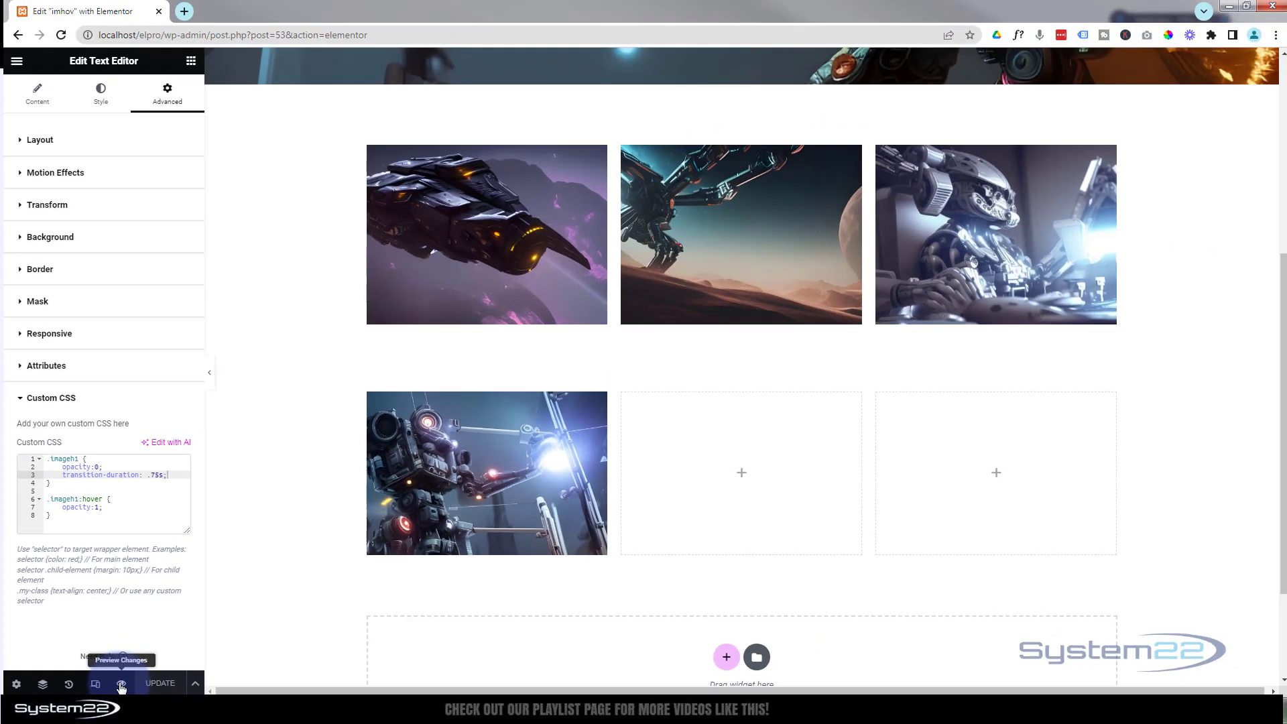
left_click(121, 684)
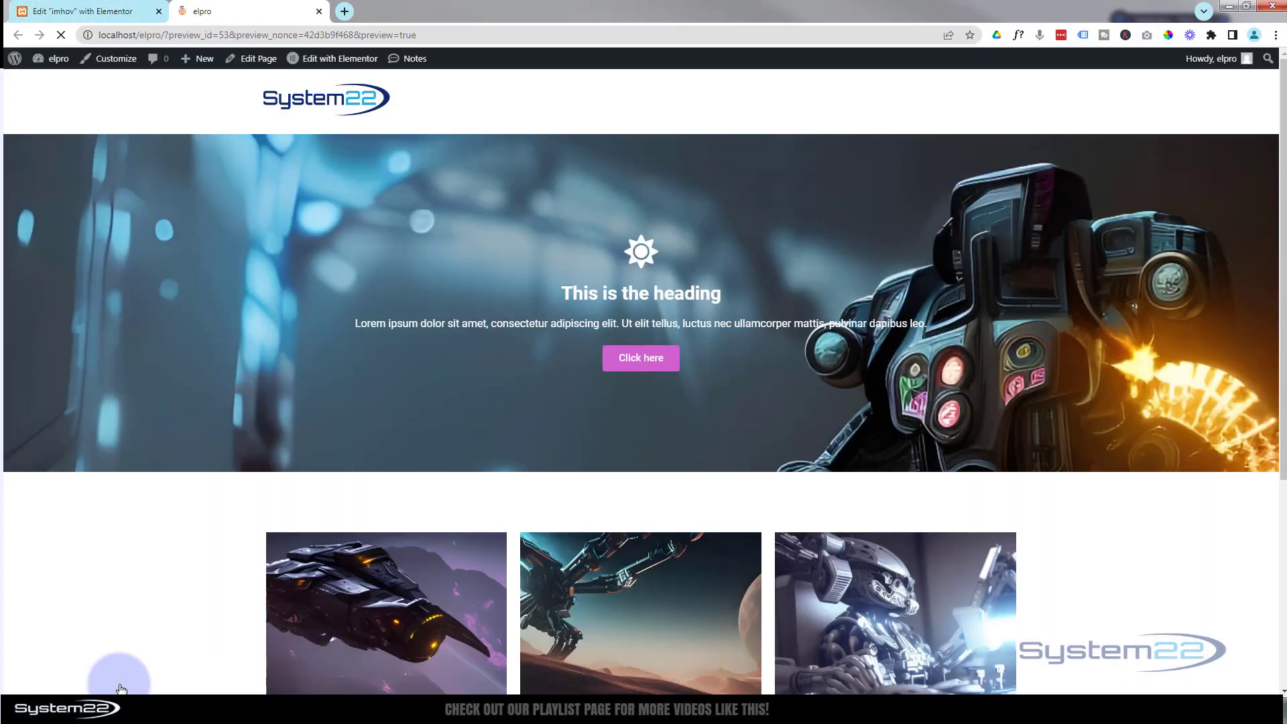
scroll(201, 421, "down", 5)
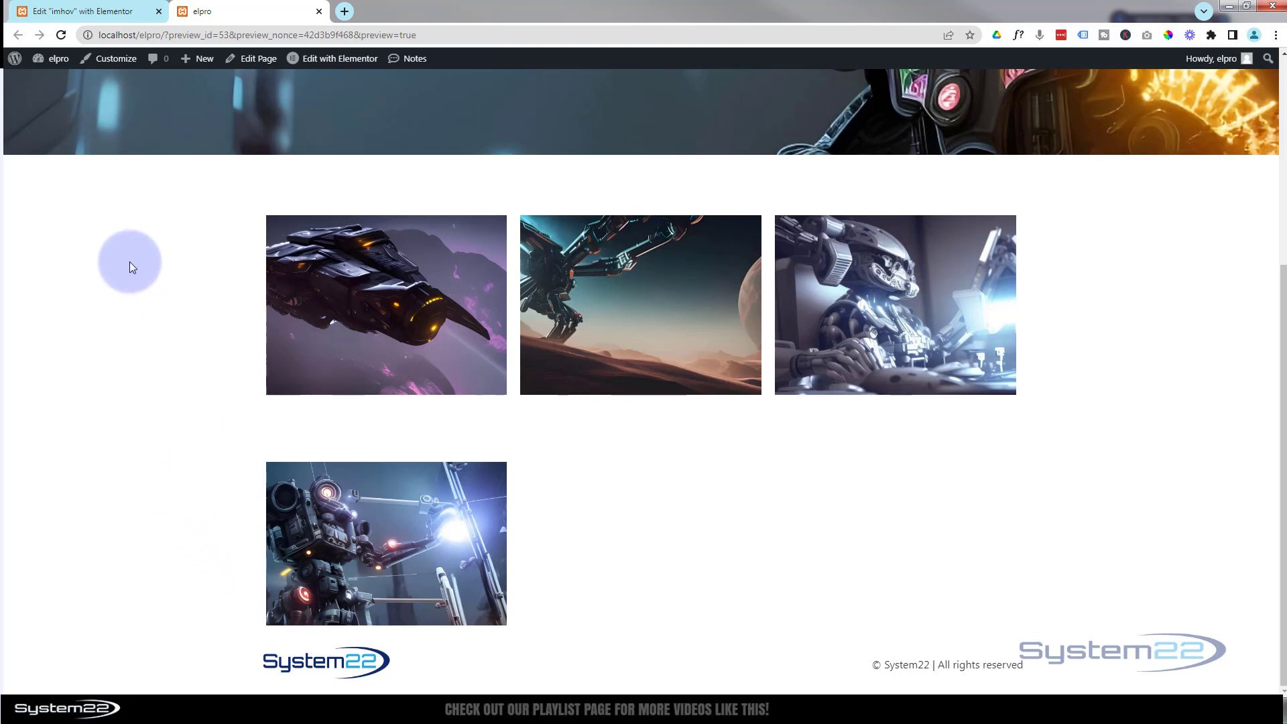
Look at the Additional CSS editor in the WordPress theme customizer without its help text, and return to the Elementor page editor.
mouse_move(51, 59)
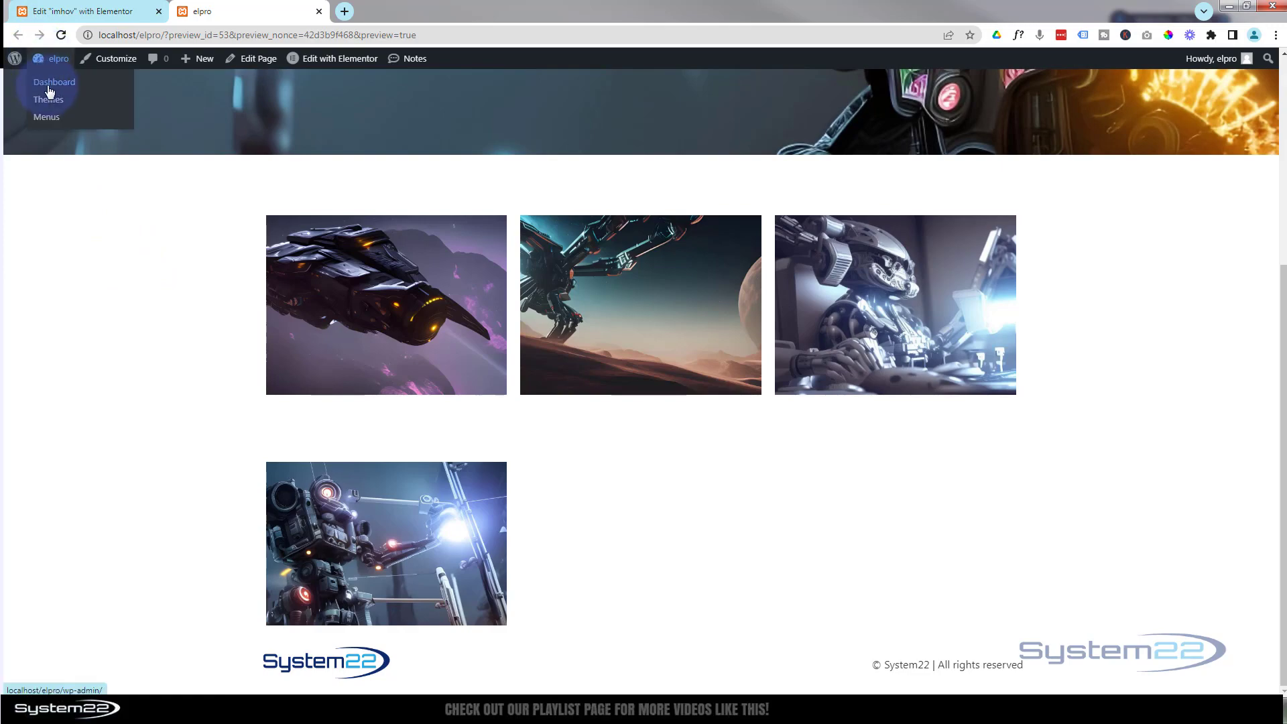
left_click(50, 83)
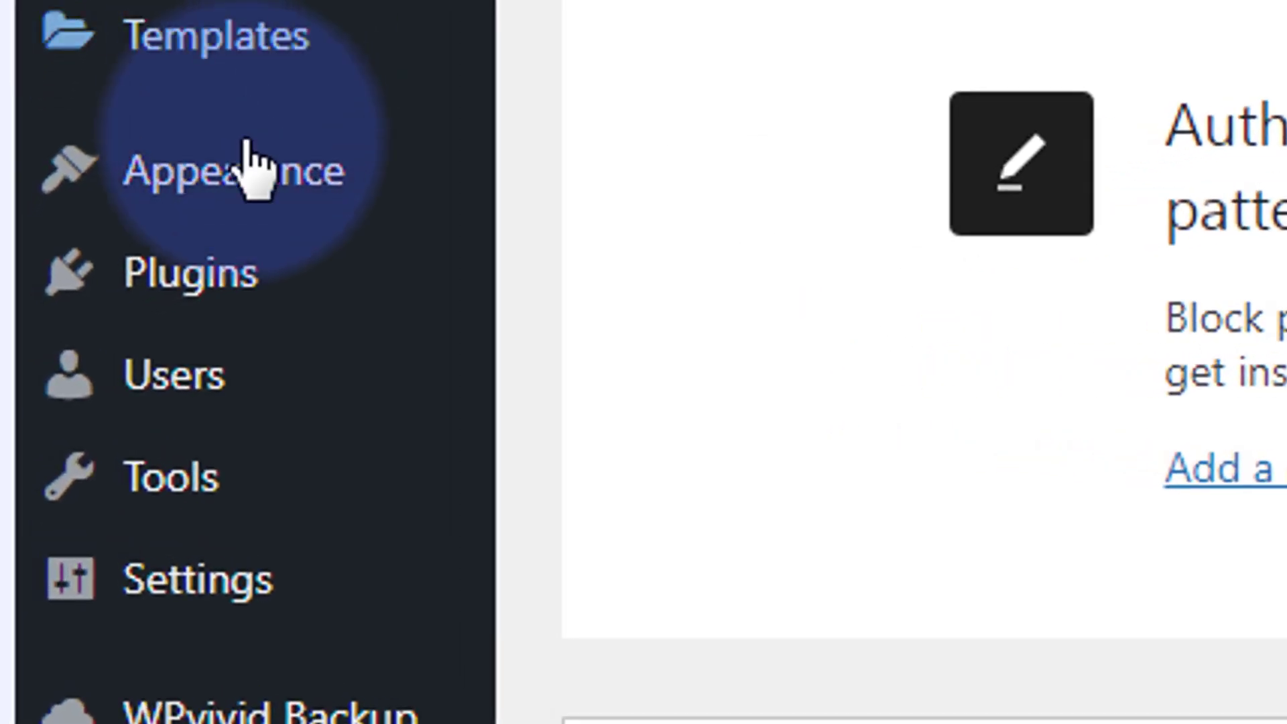
mouse_move(54, 269)
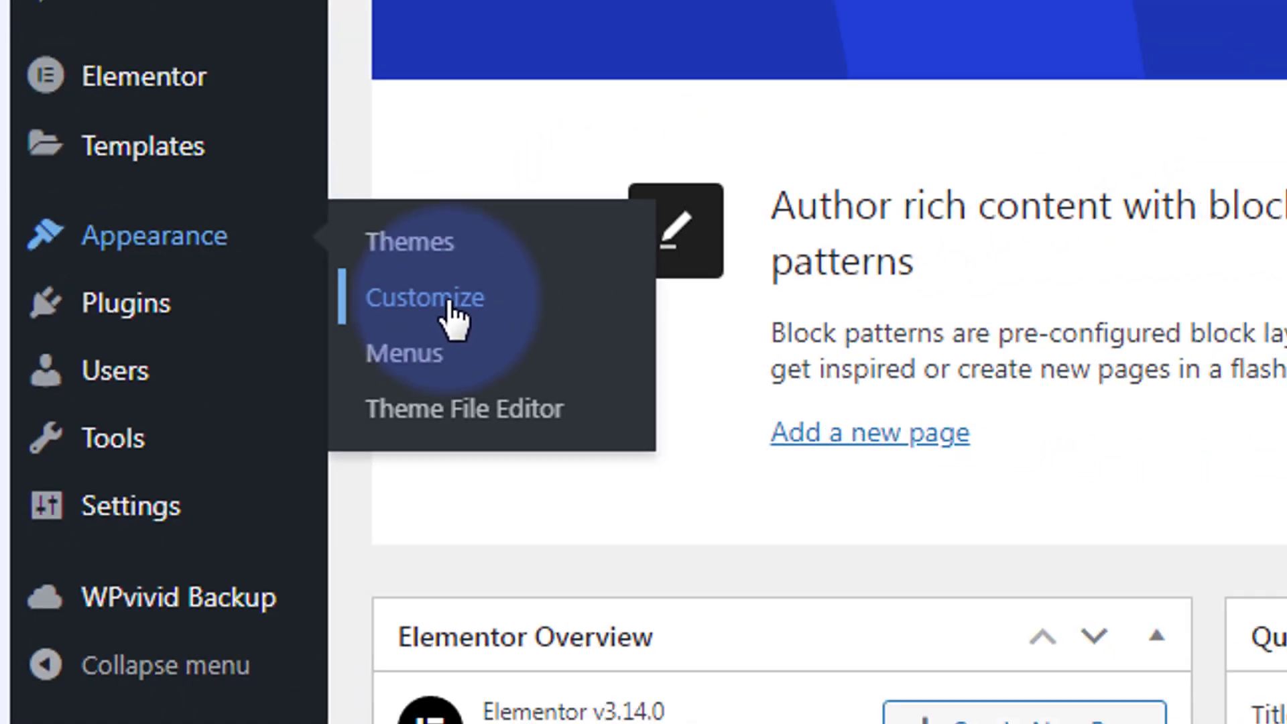
left_click(451, 305)
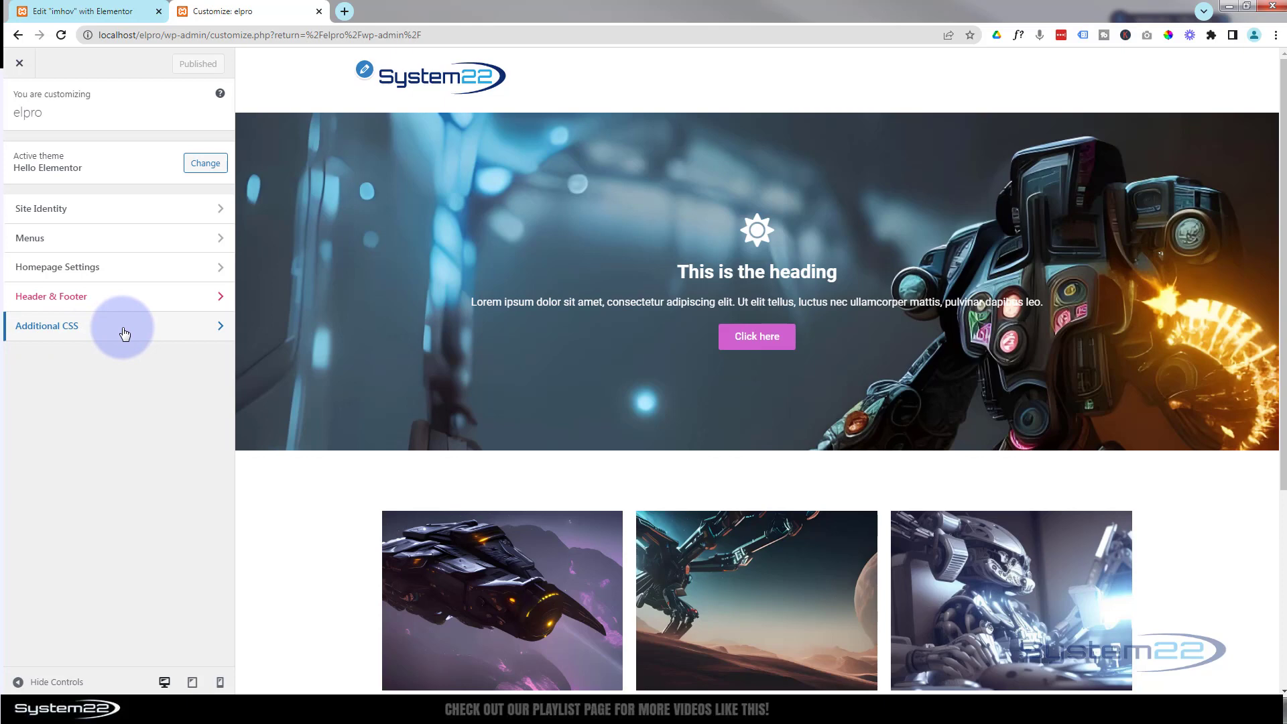
left_click(124, 333)
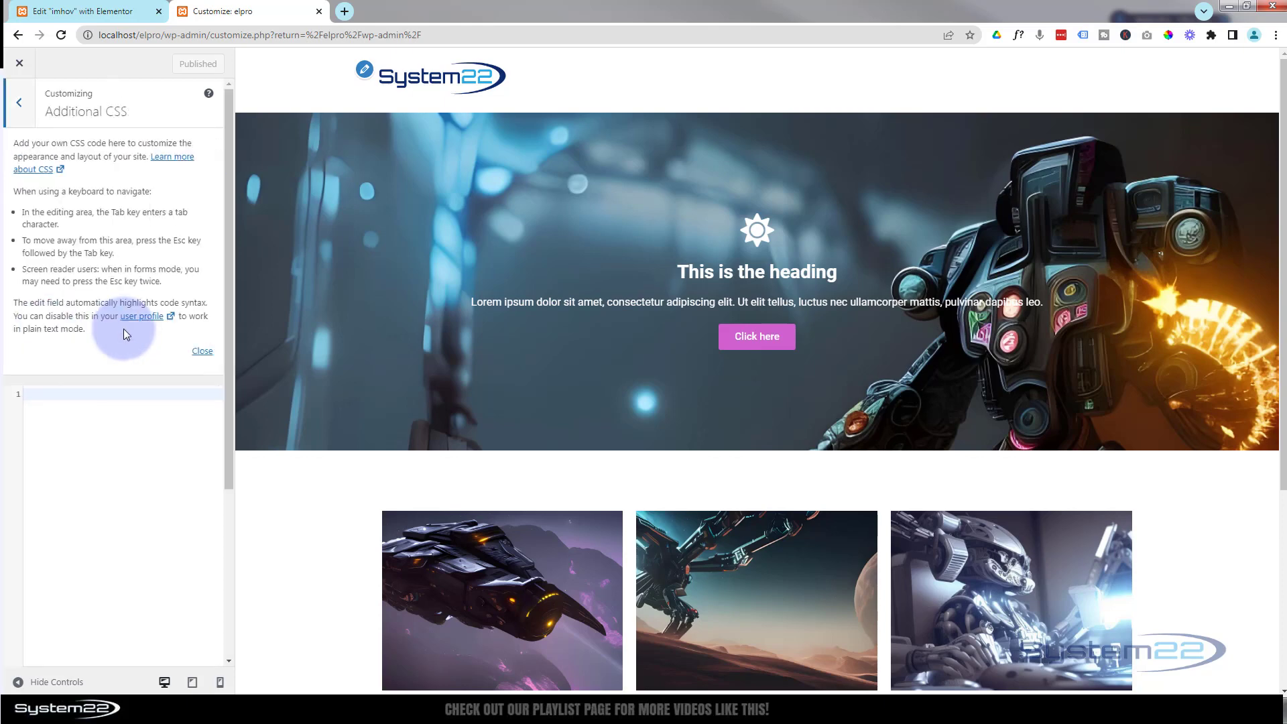
left_click(200, 350)
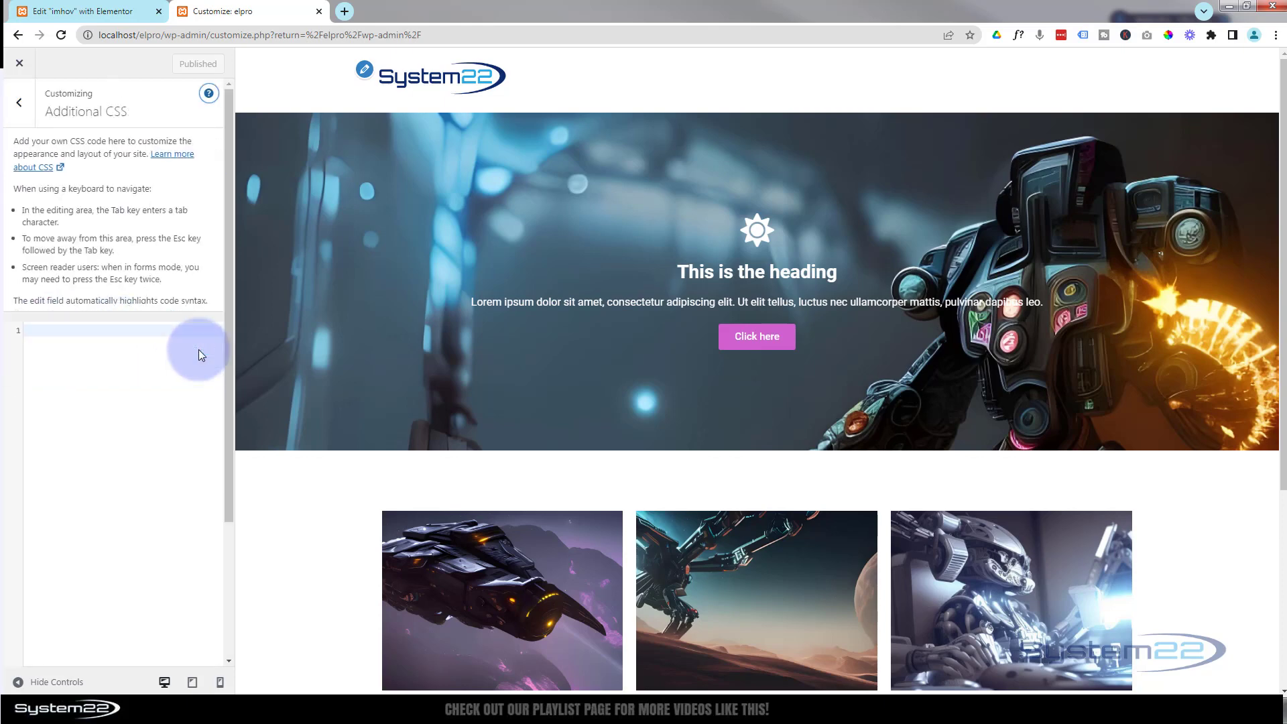
left_click(39, 149)
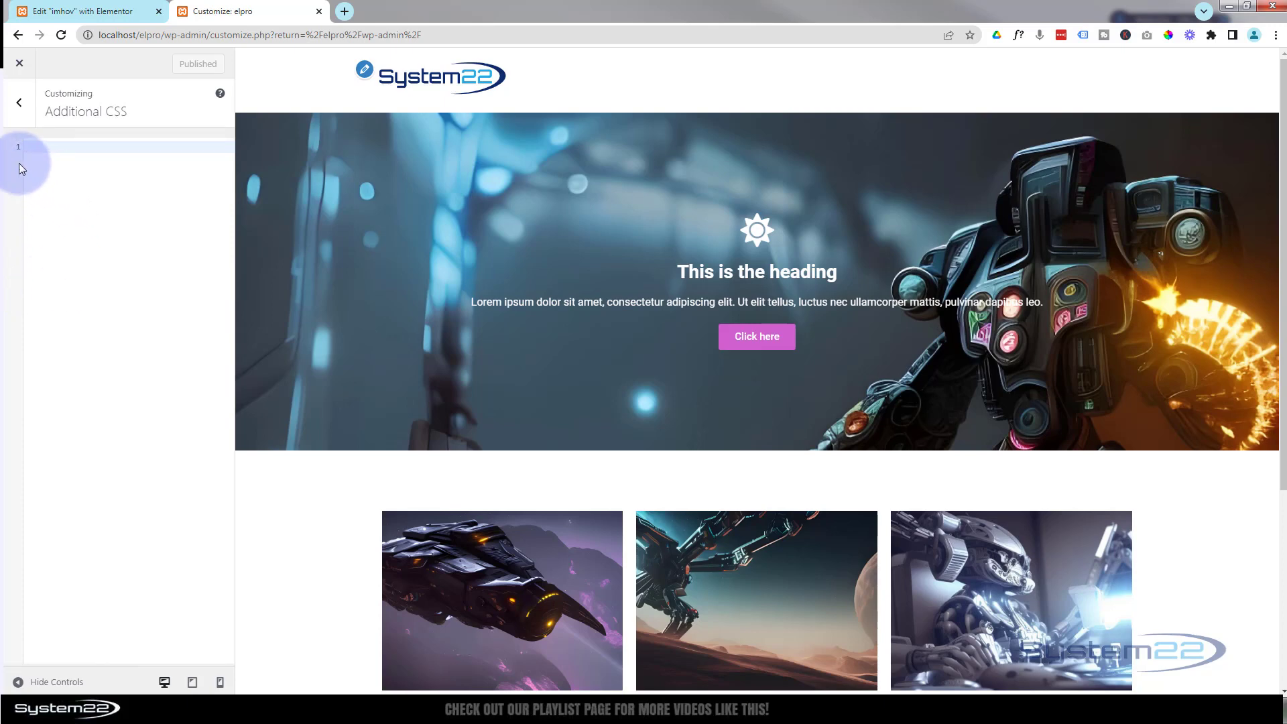
left_click(320, 13)
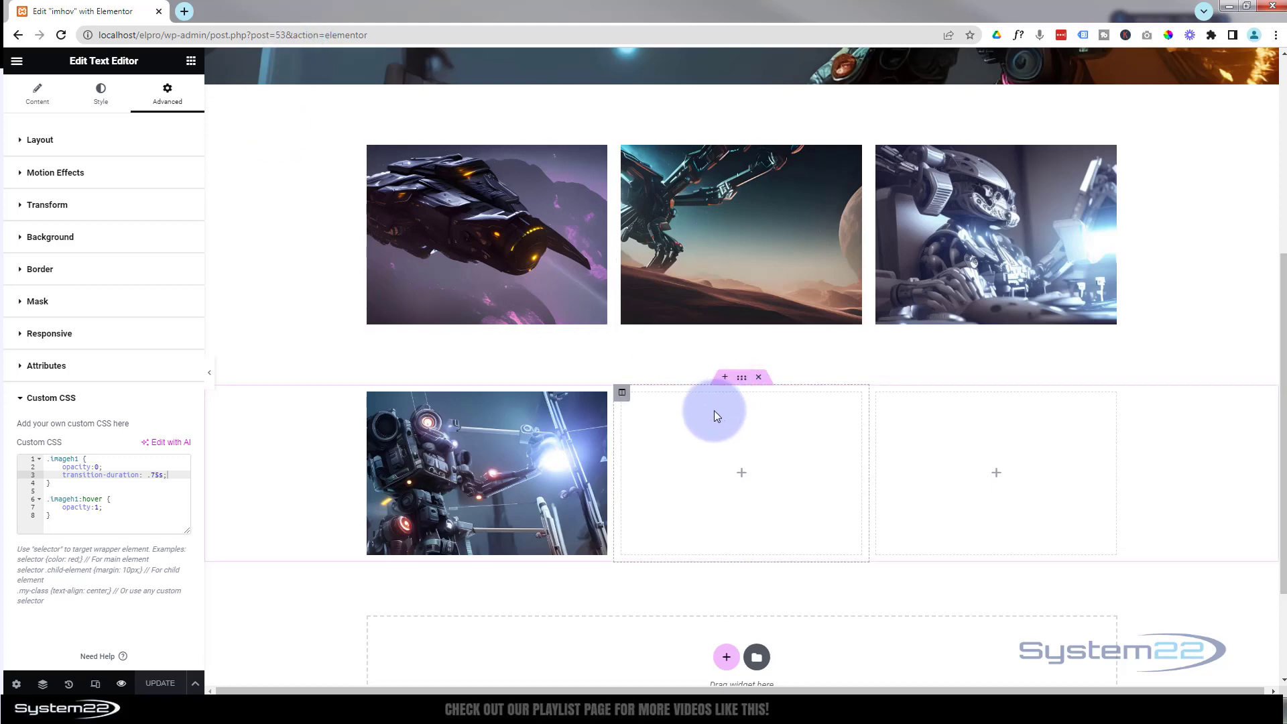
Upload the armored figure with moon image and make it the classic background of the new section's middle column.
left_click(622, 394)
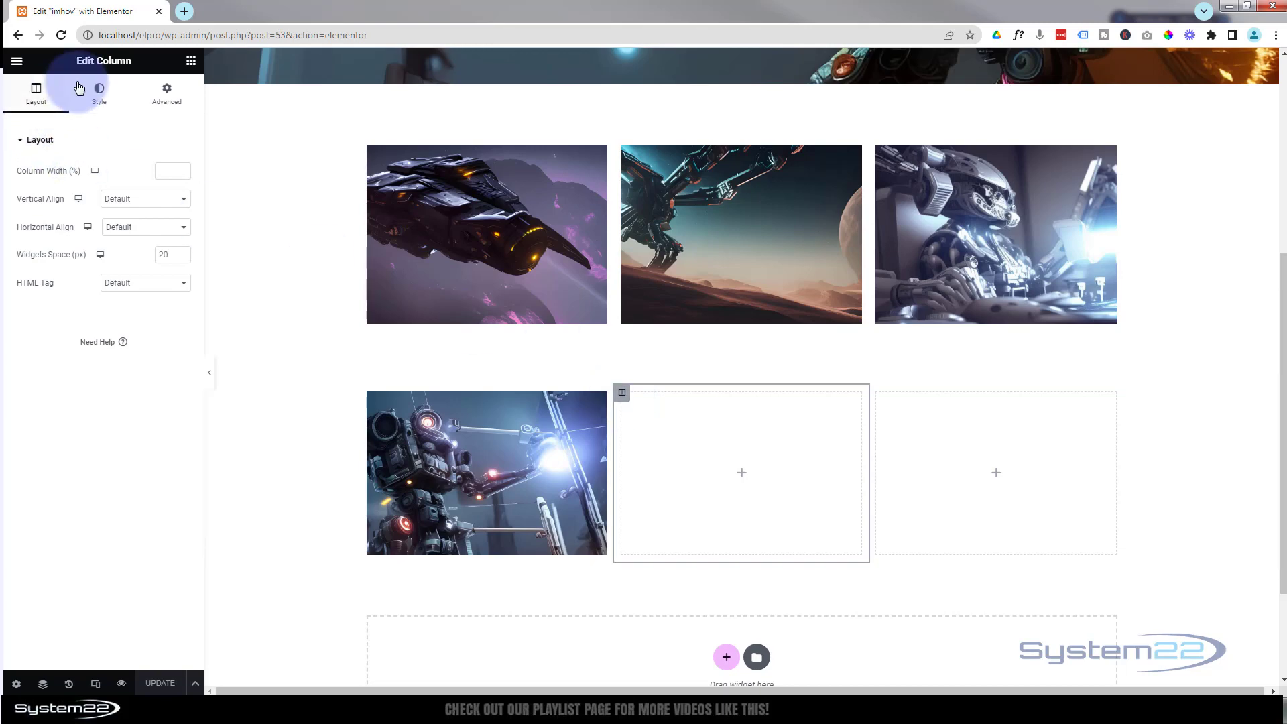
left_click(100, 97)
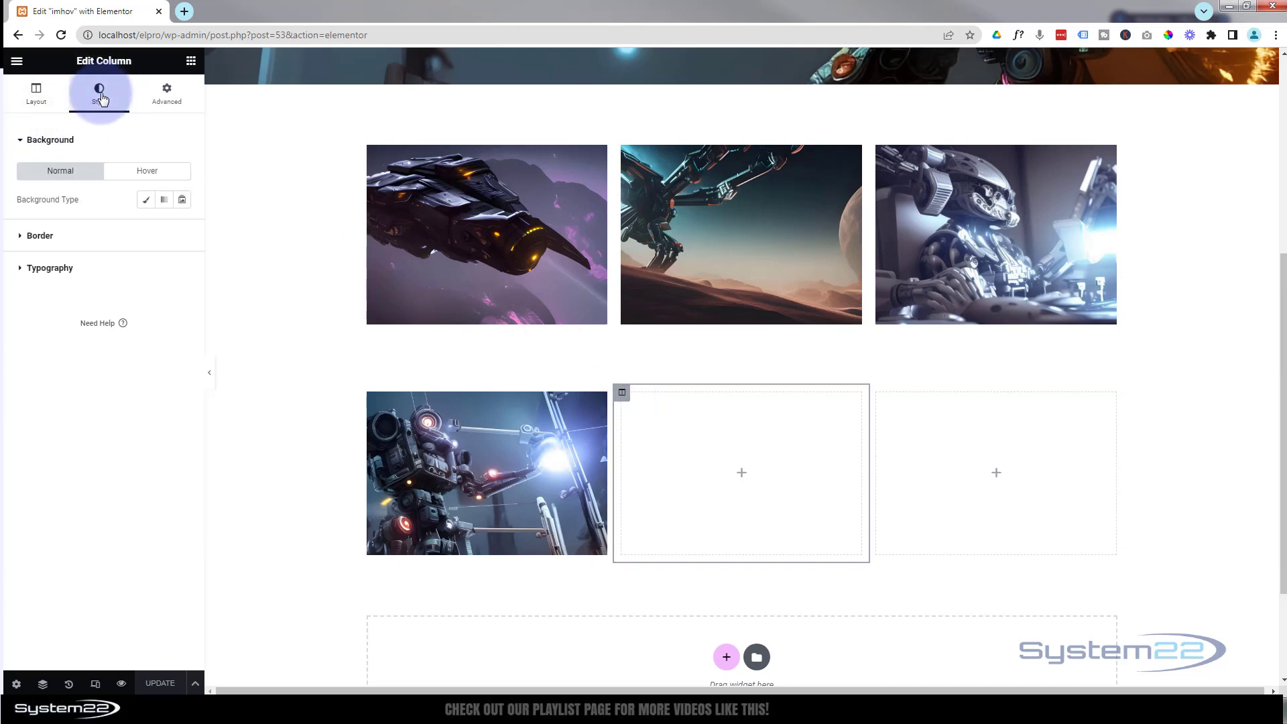
left_click(146, 201)
left_click(104, 307)
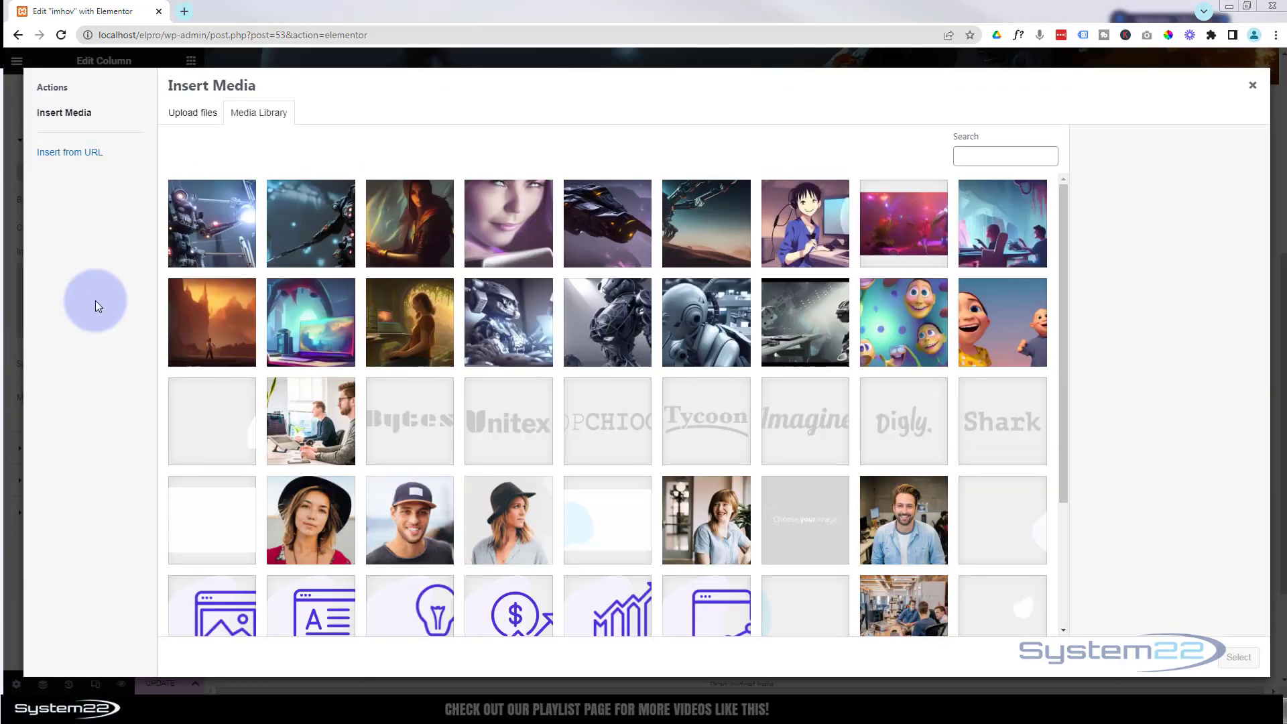
left_click_drag(96, 300, 294, 251)
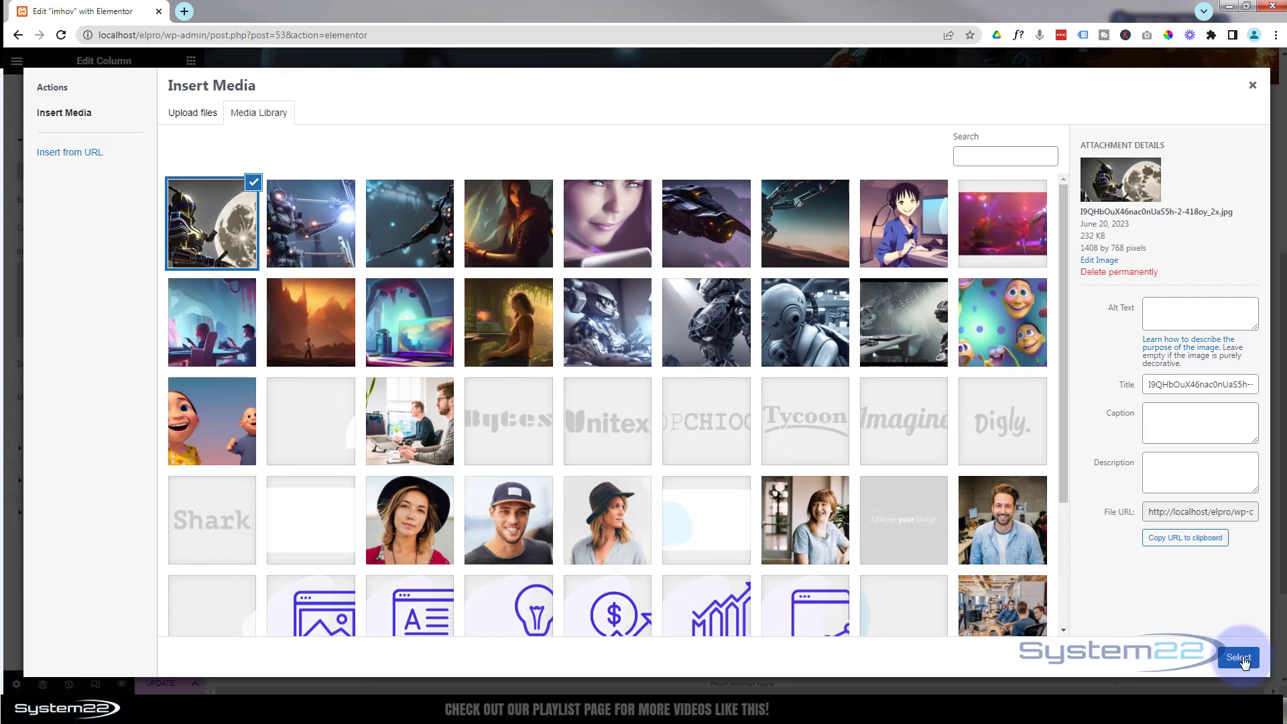
left_click(1240, 658)
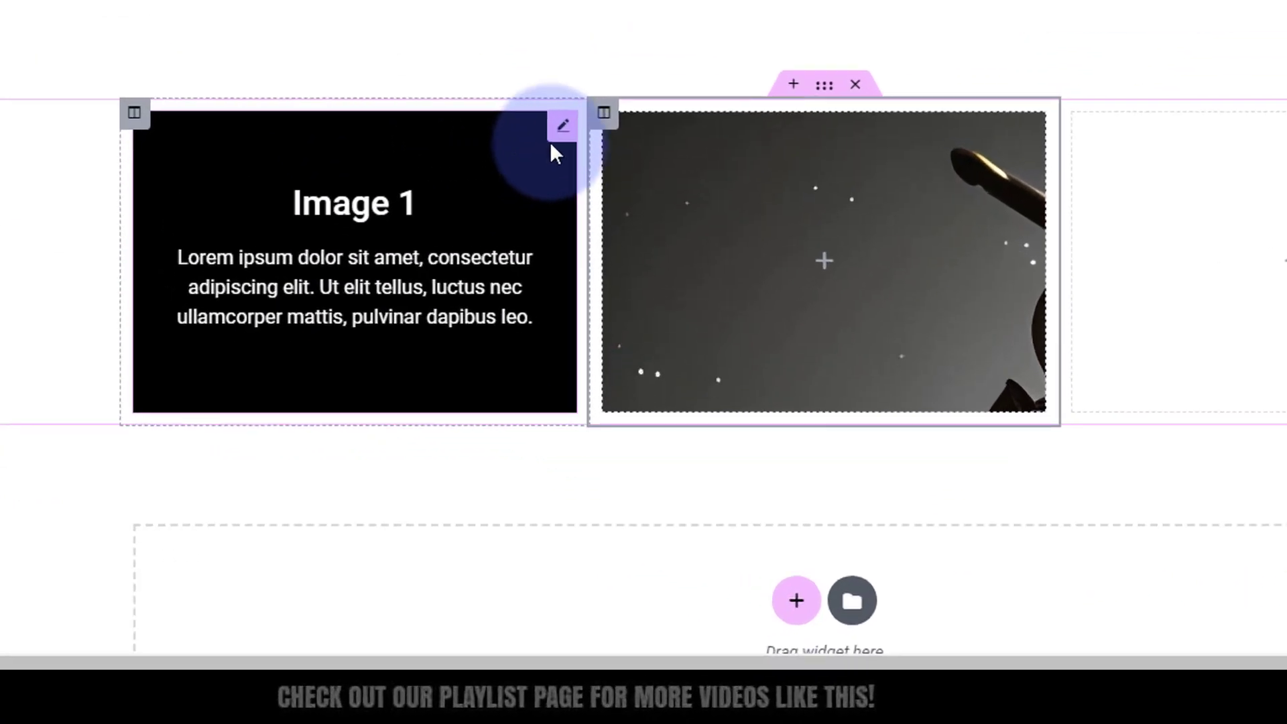
Duplicate the "Image 1" text widget and move the copy into the middle column.
right_click(556, 100)
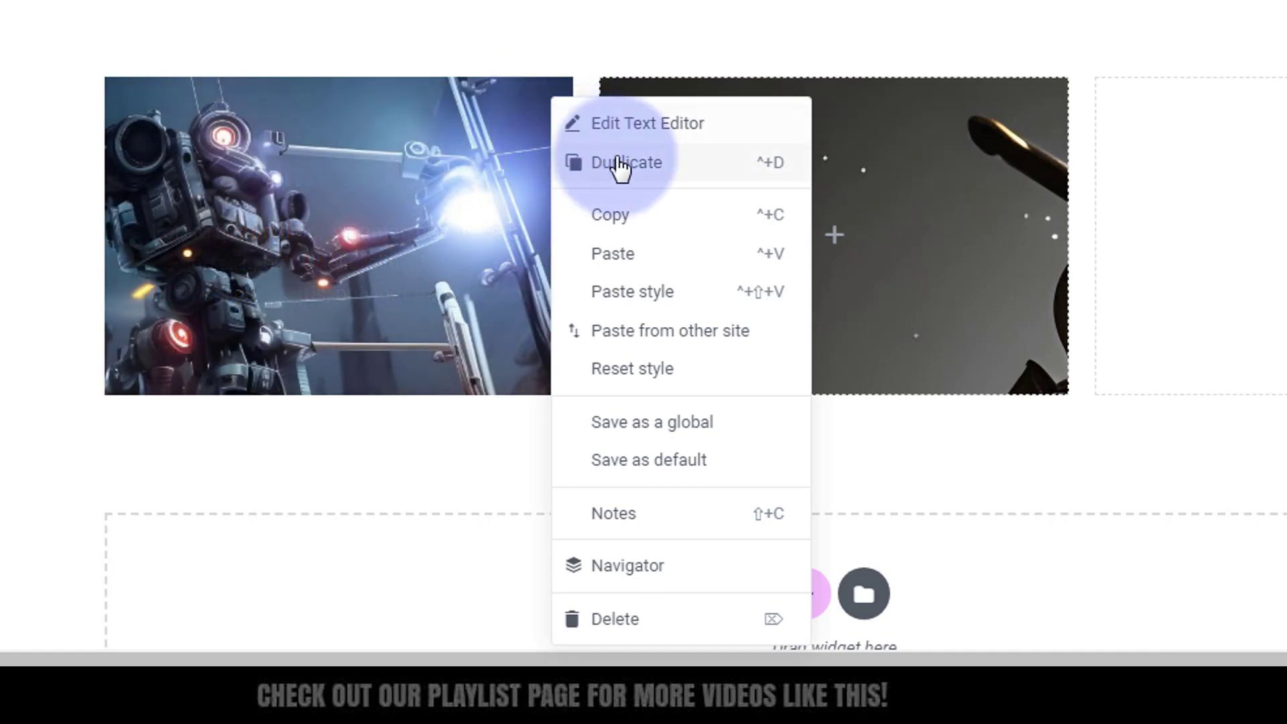
left_click(622, 167)
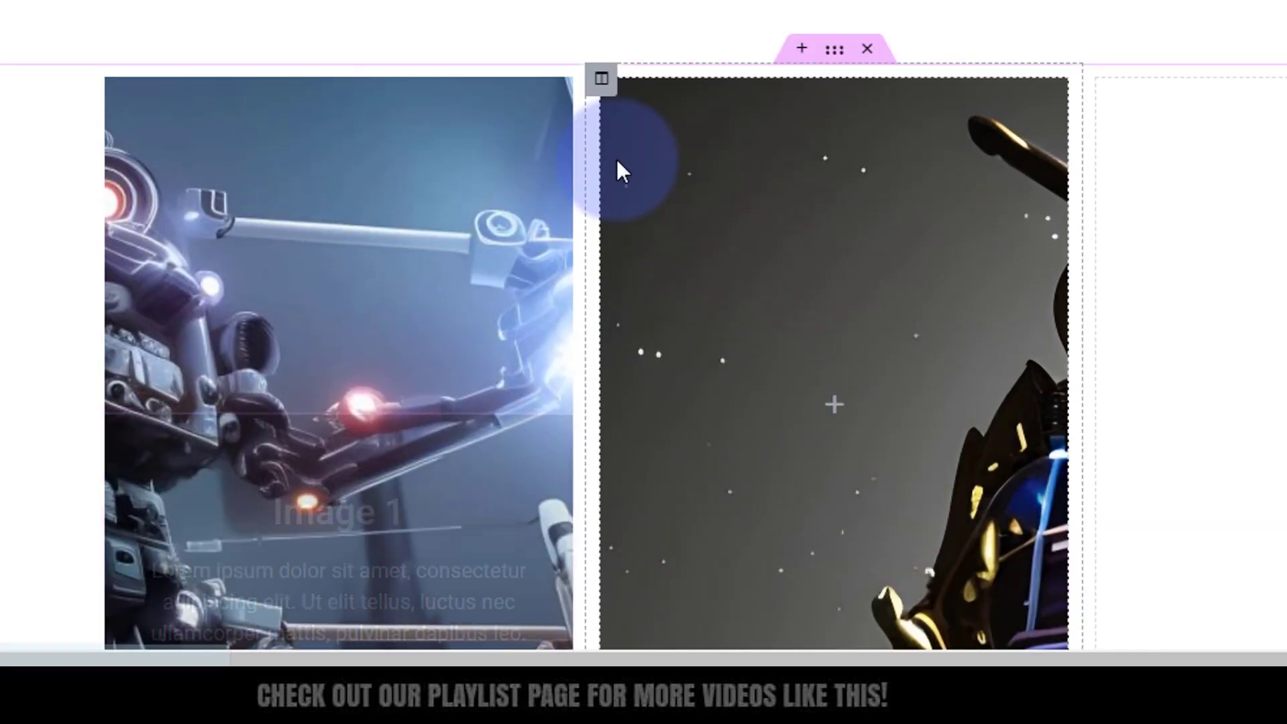
left_click_drag(560, 101, 821, 123)
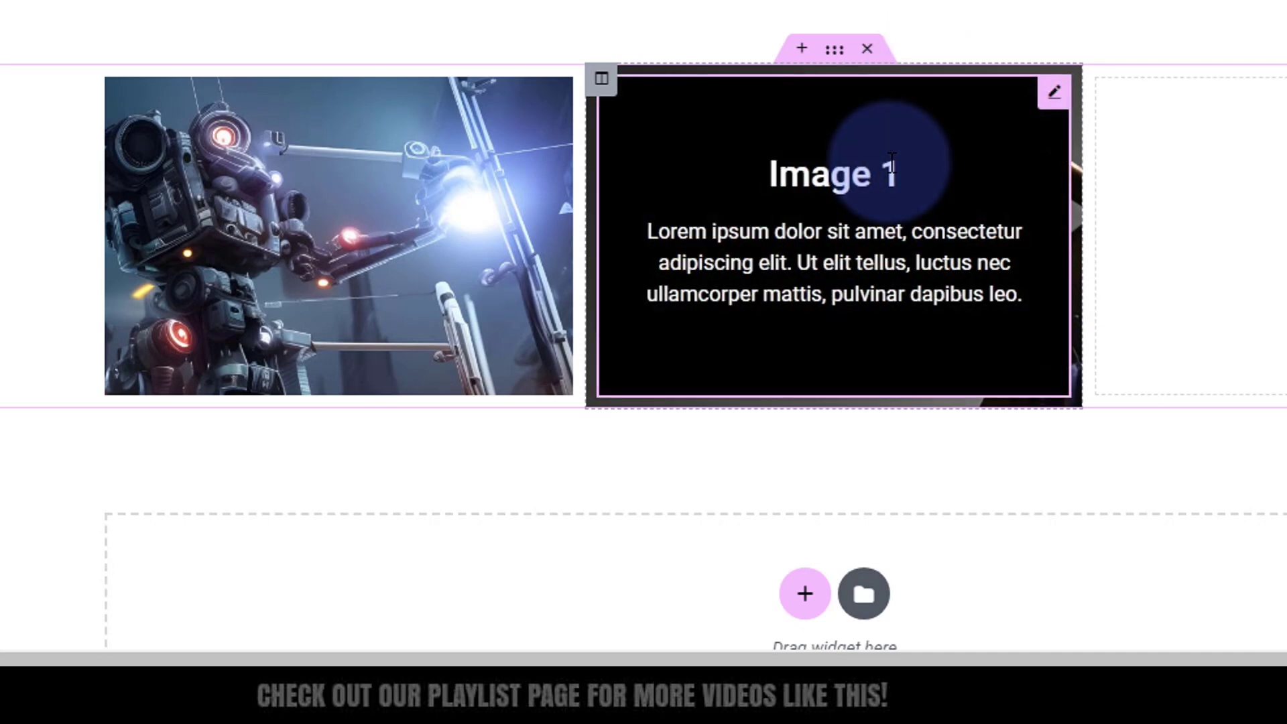
Set the middle column's padding to 0 and its margin to 10 px on all sides.
left_click(602, 84)
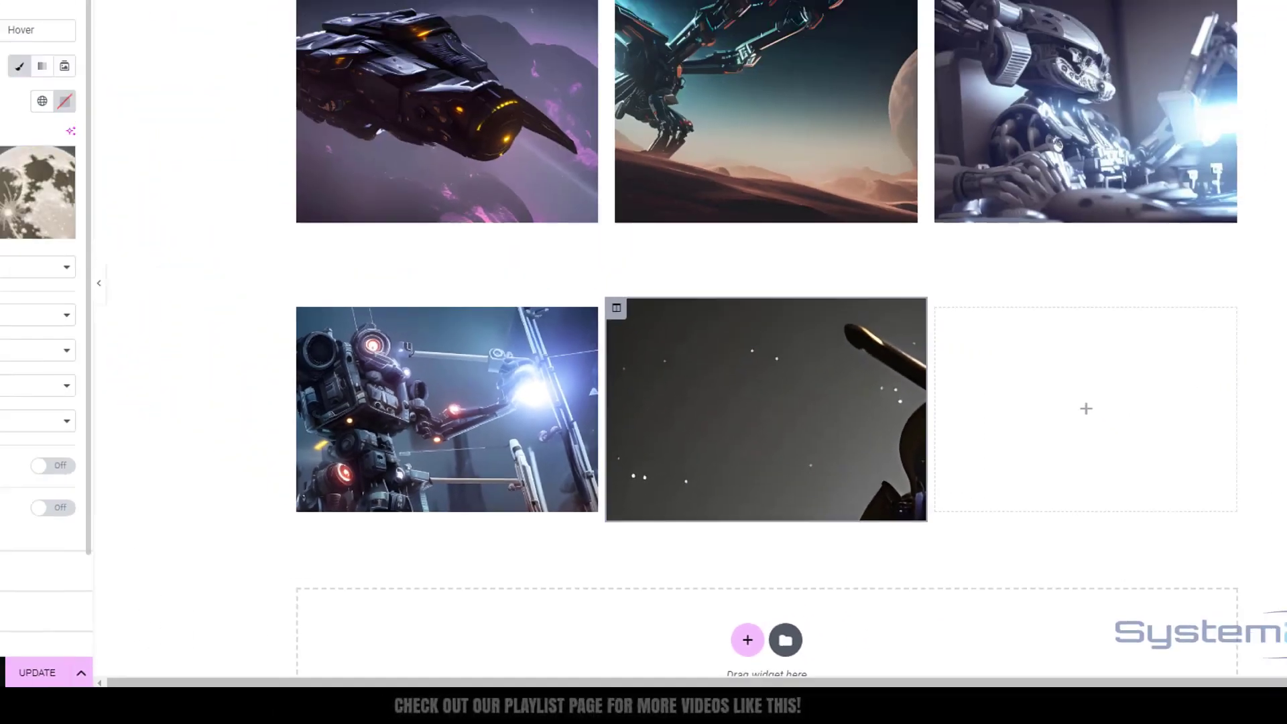
left_click(166, 92)
left_click(35, 236)
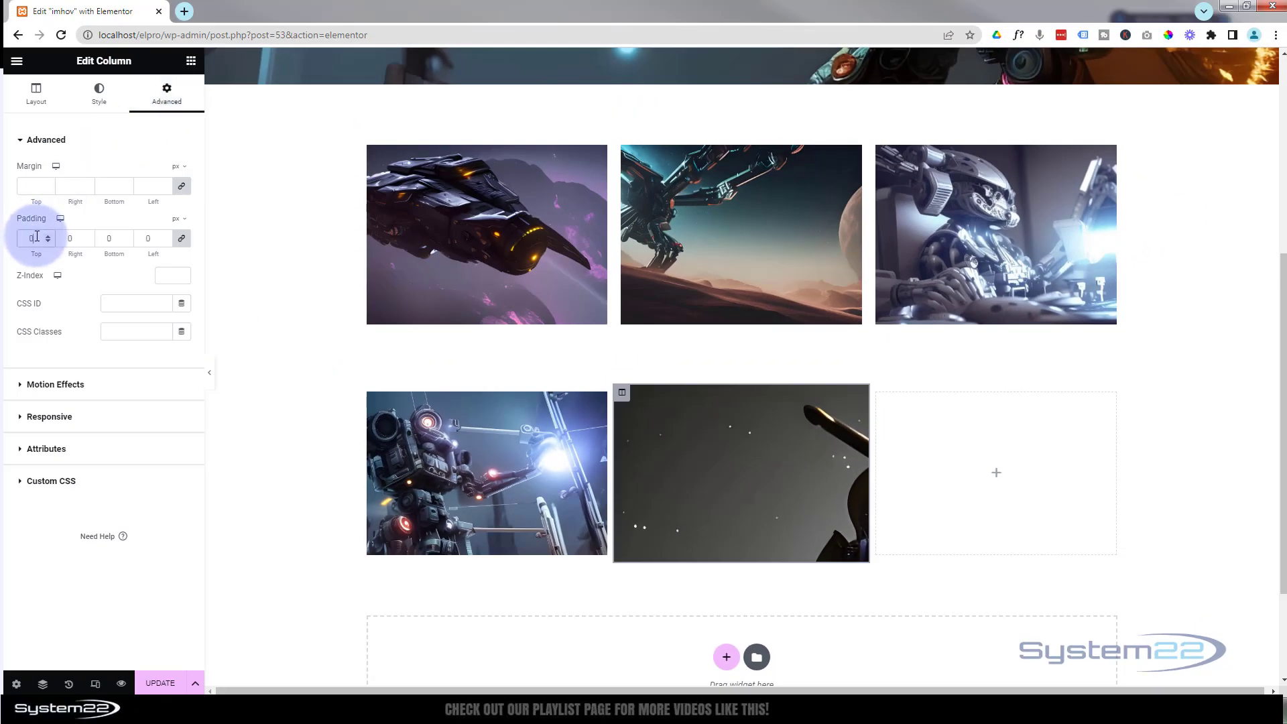
left_click(28, 186)
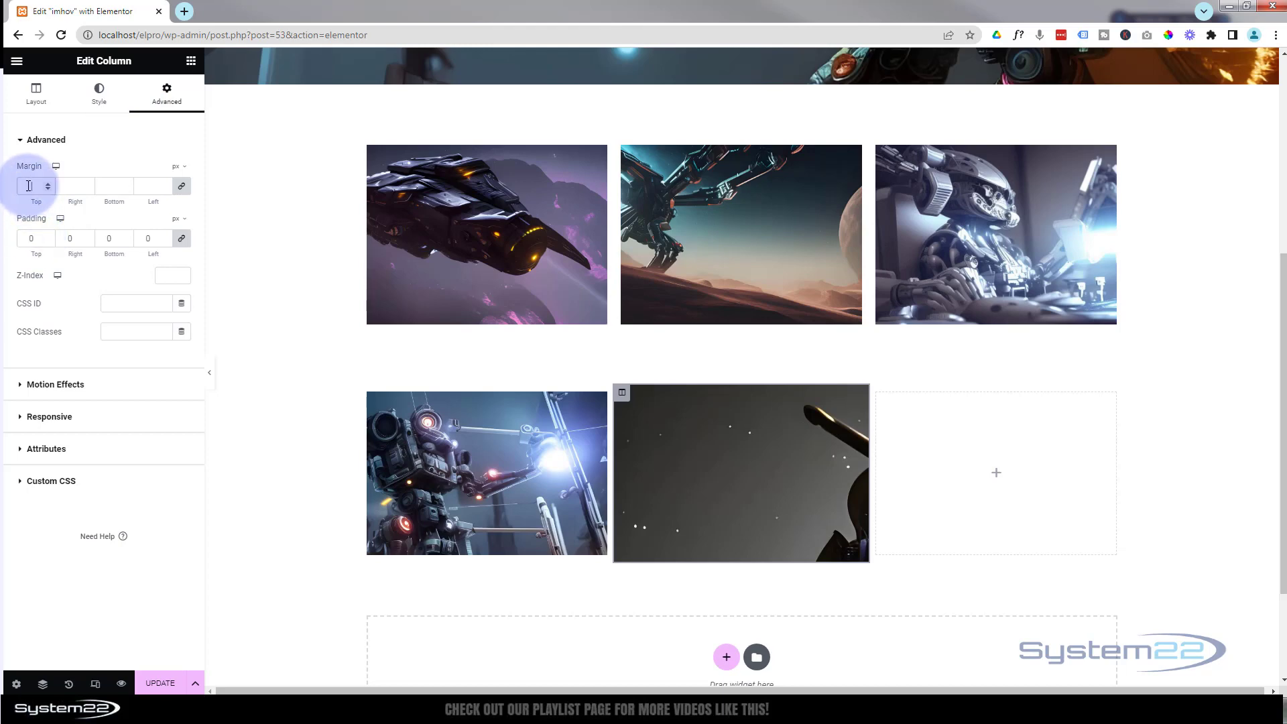
type("10")
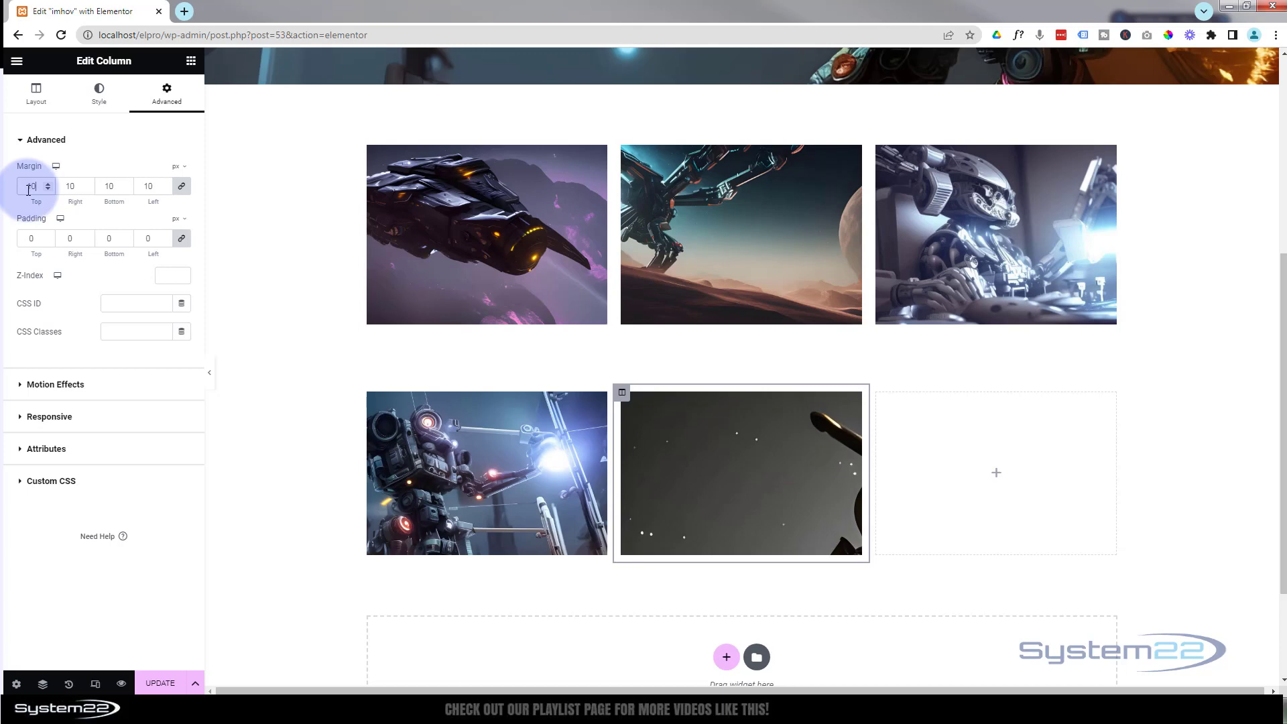
Set the middle column's background image size to Medium Large and its position to Center Center.
left_click(98, 102)
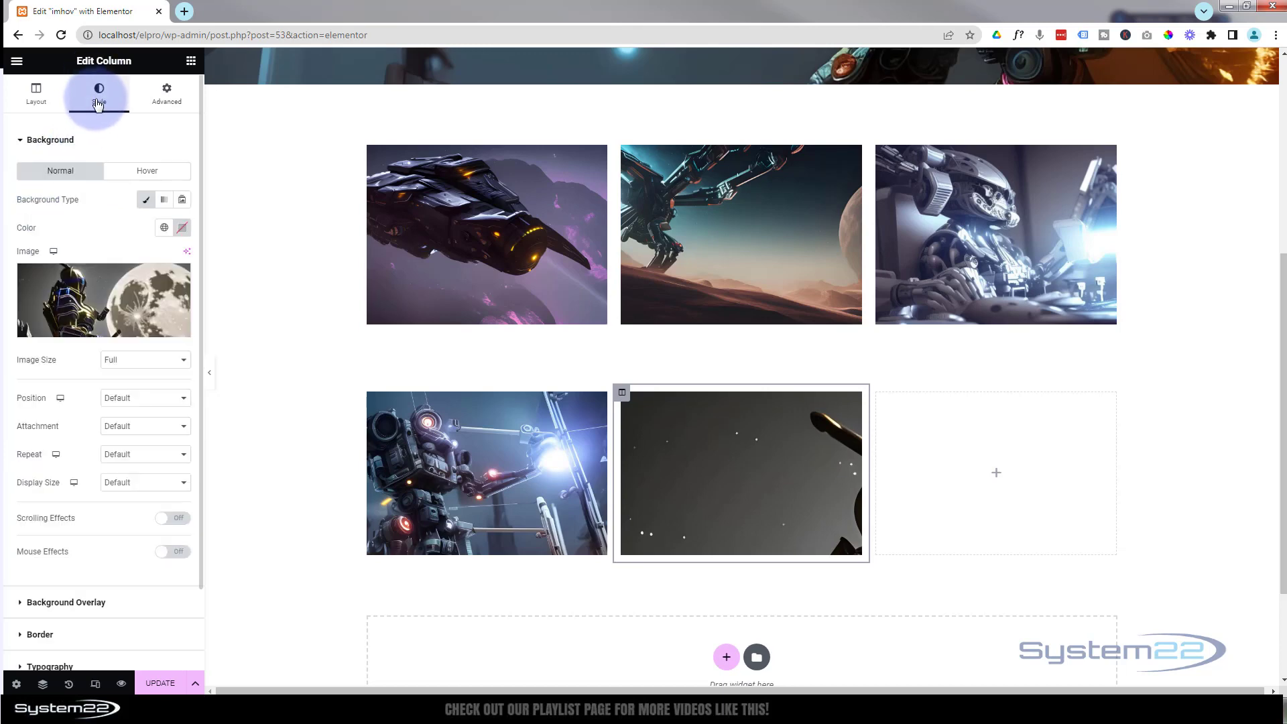
left_click(147, 365)
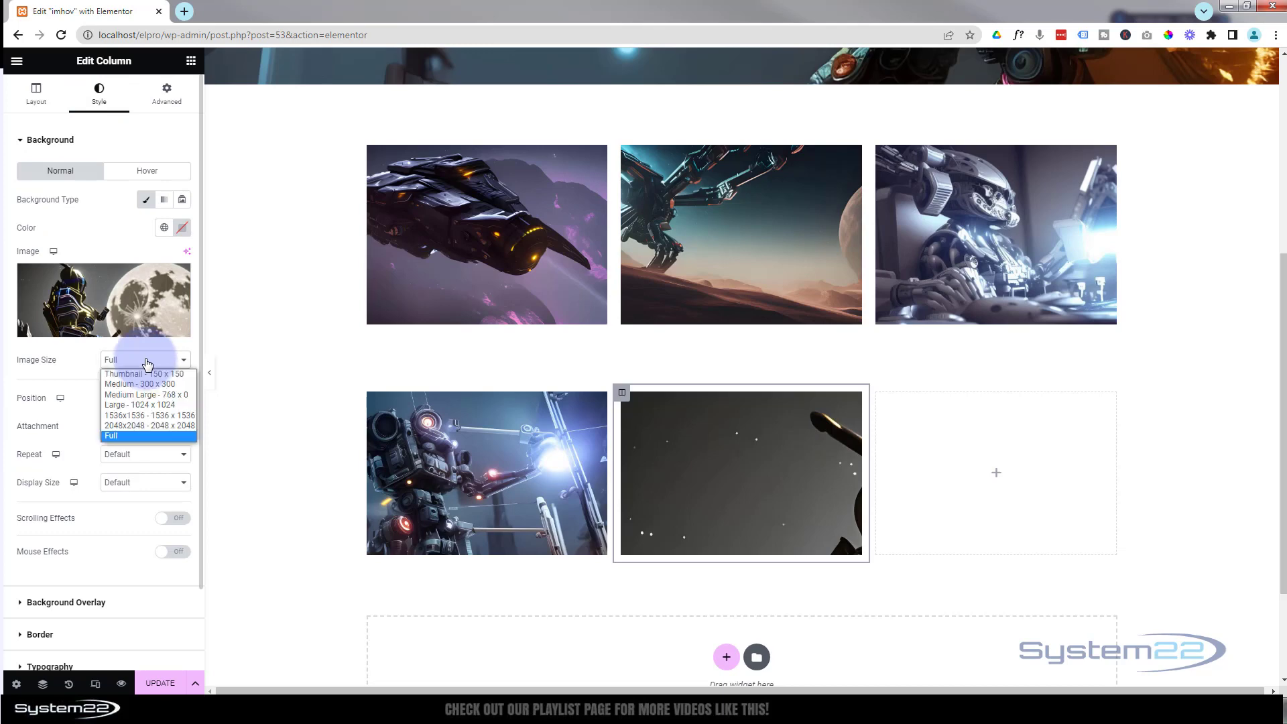
left_click(138, 394)
left_click(134, 400)
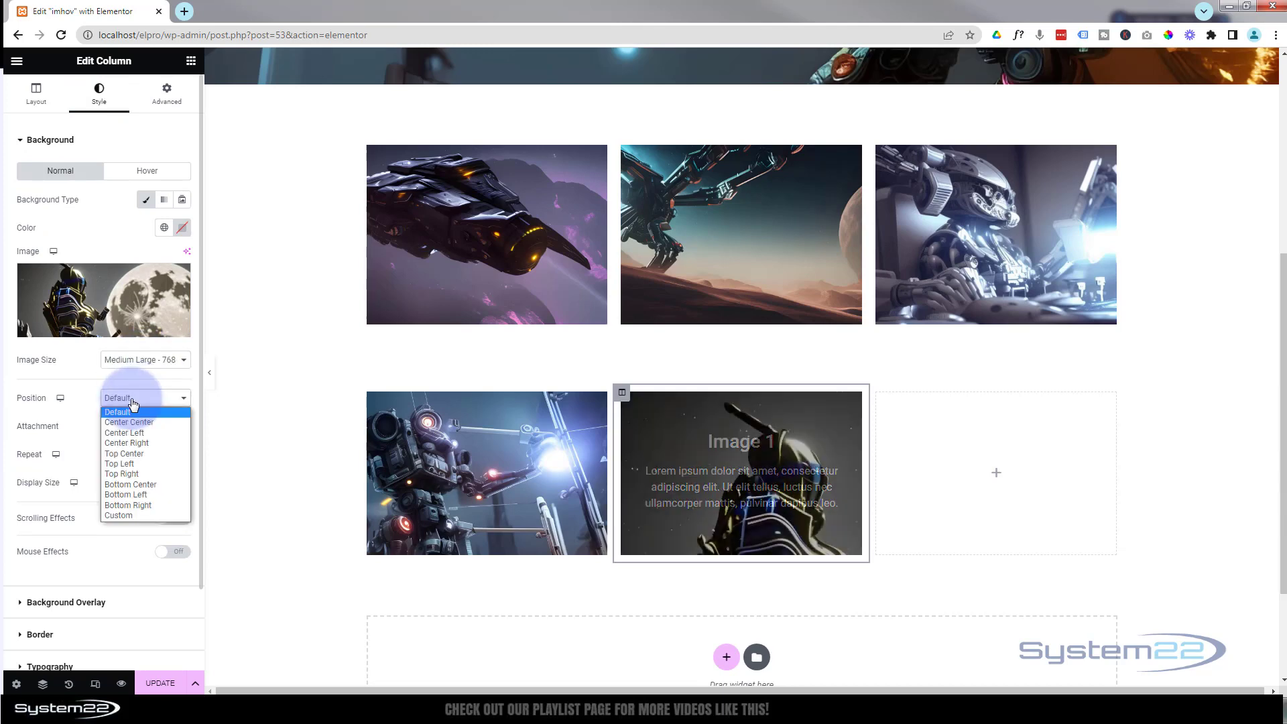
left_click(129, 421)
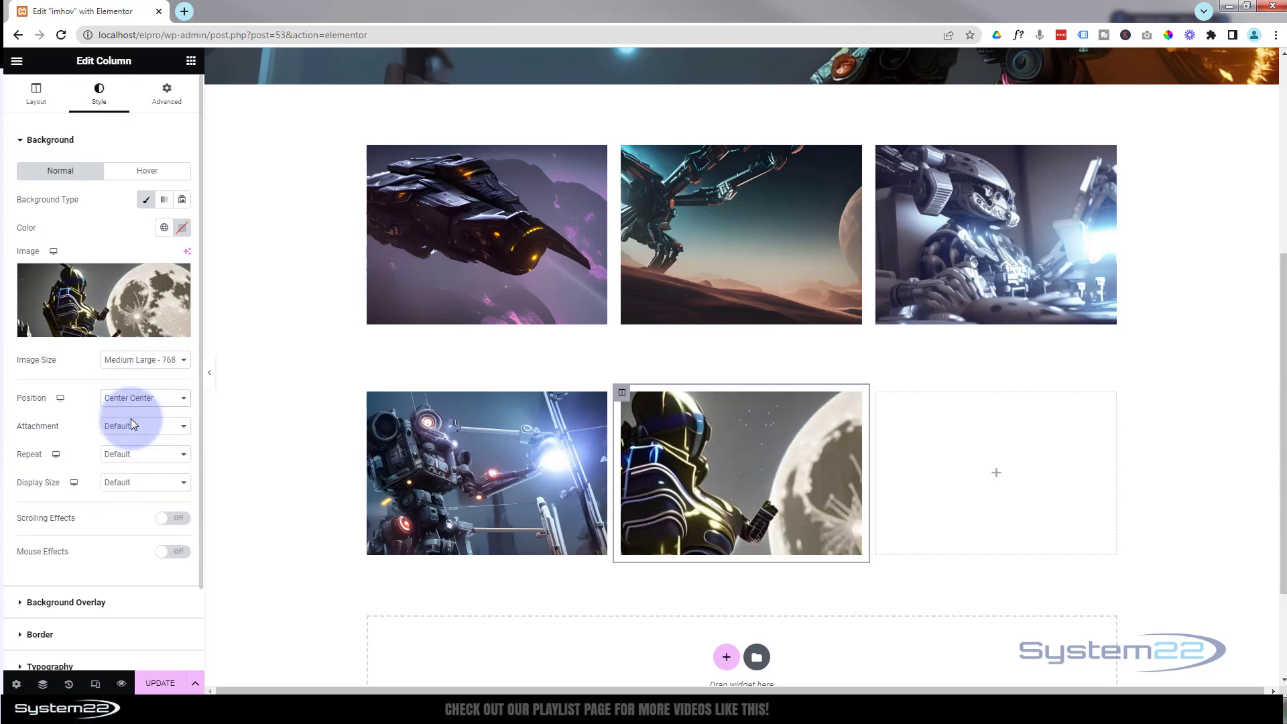
Set the middle column's background image to No-repeat with a Cover display size.
left_click(130, 448)
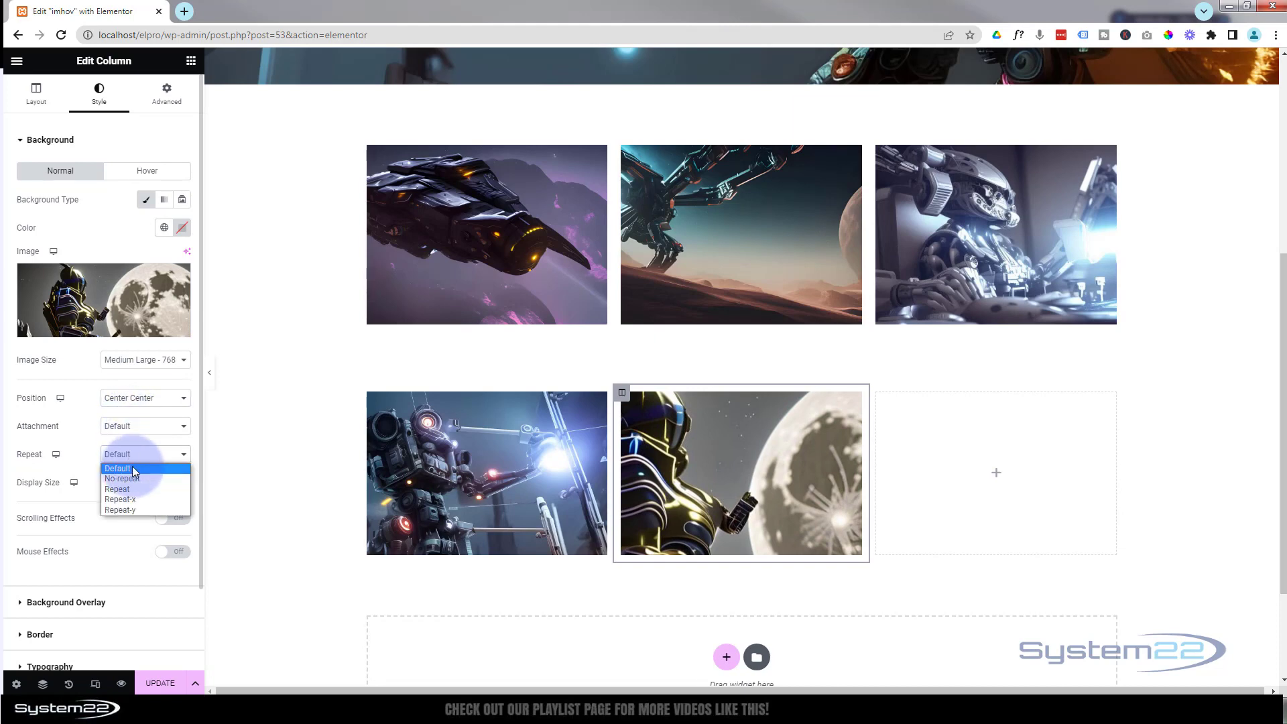
left_click(133, 485)
left_click(132, 485)
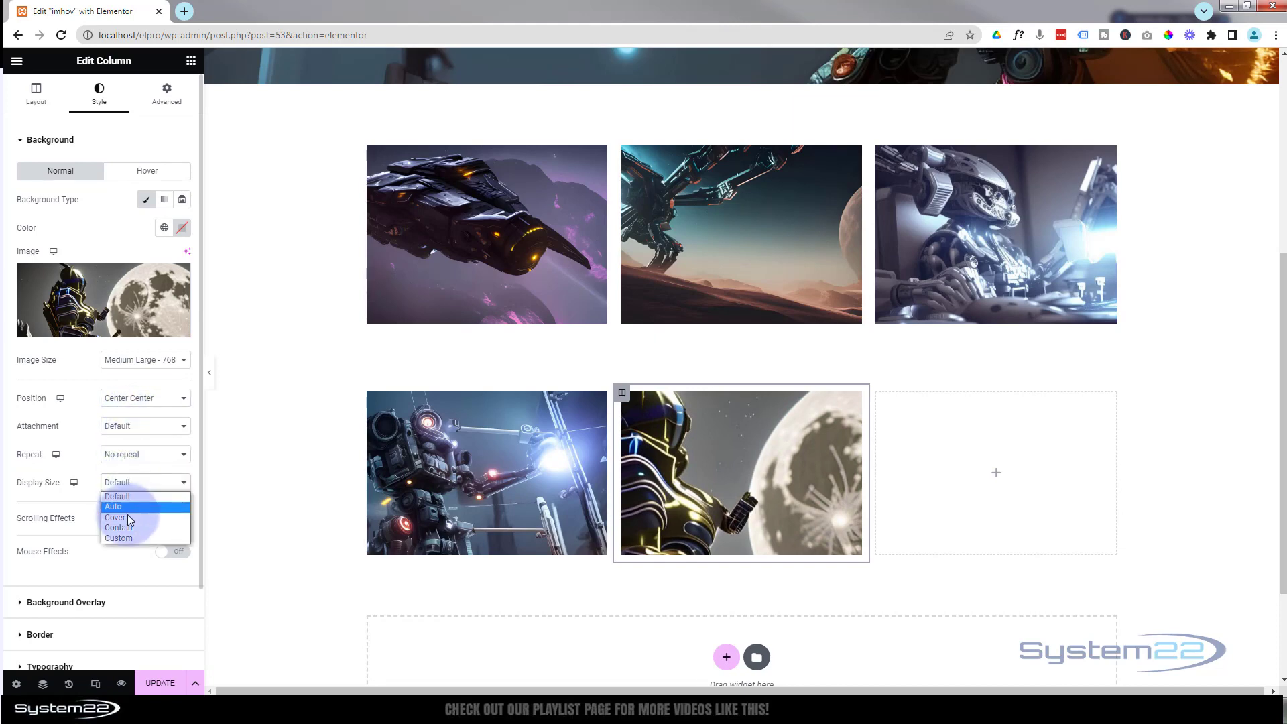
left_click(127, 515)
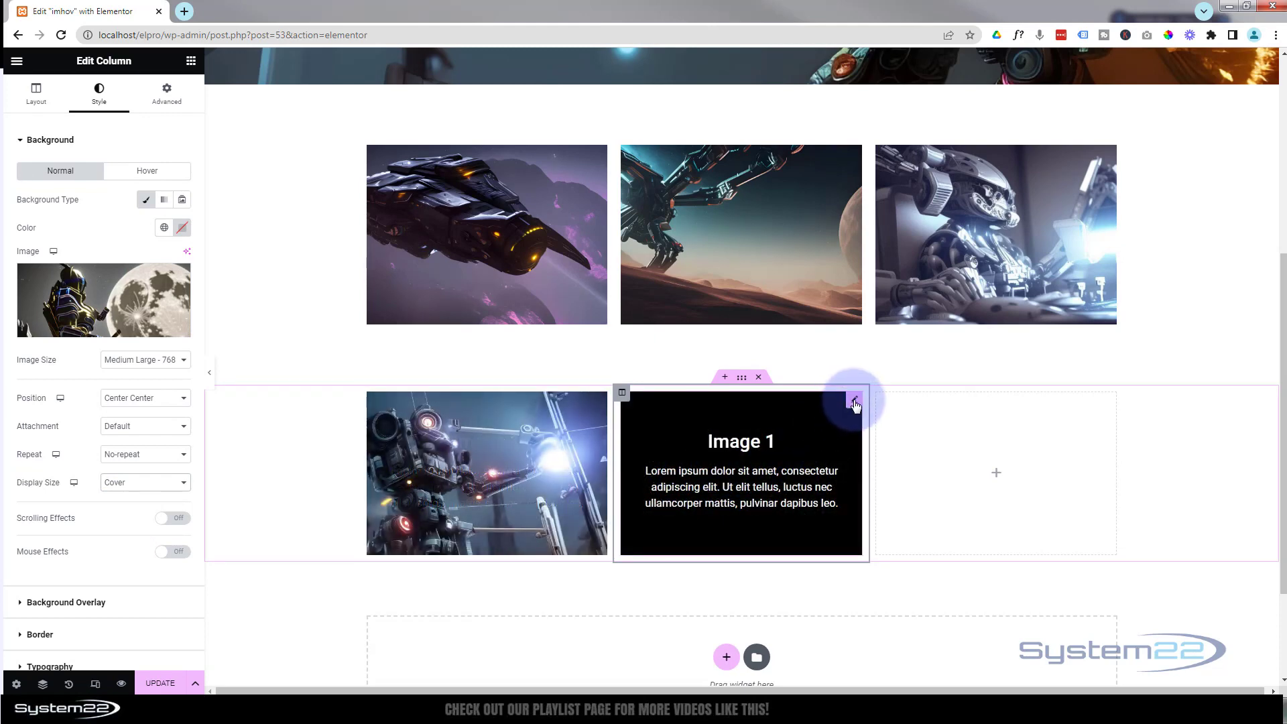
Change the CSS class of the middle column's text widget to imageh2.
left_click(854, 402)
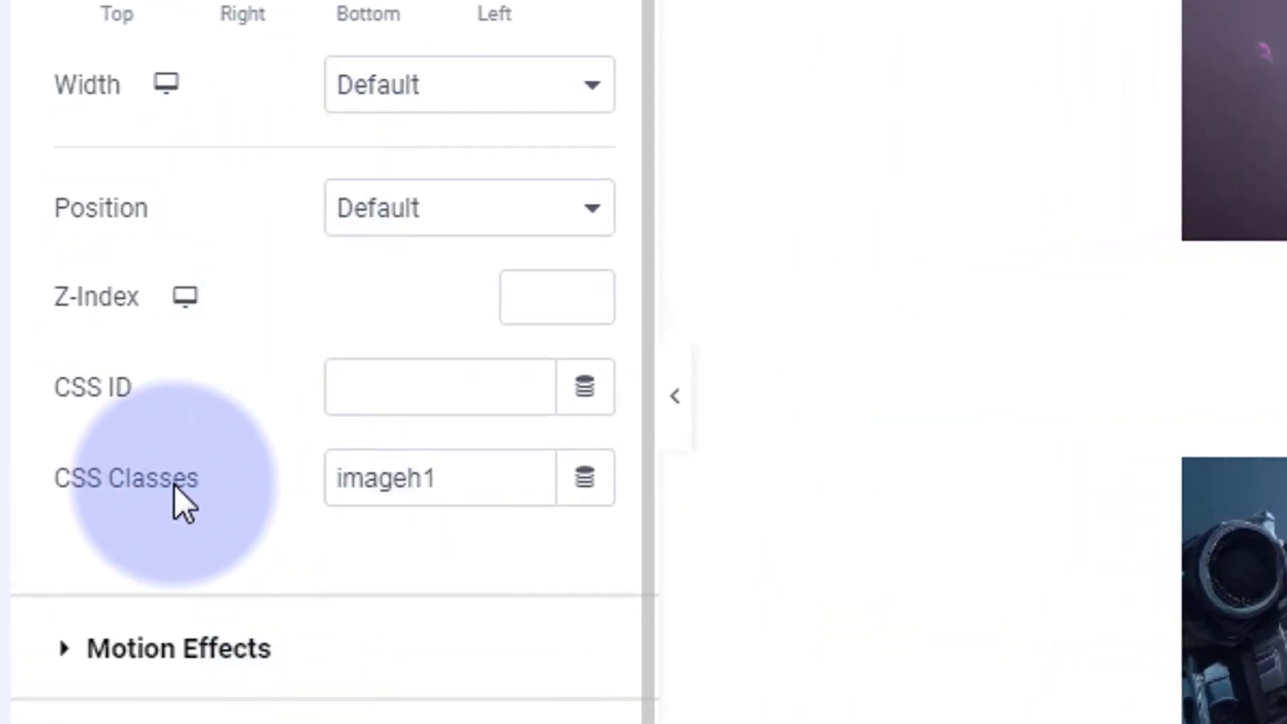
left_click_drag(449, 483, 429, 481)
type("2")
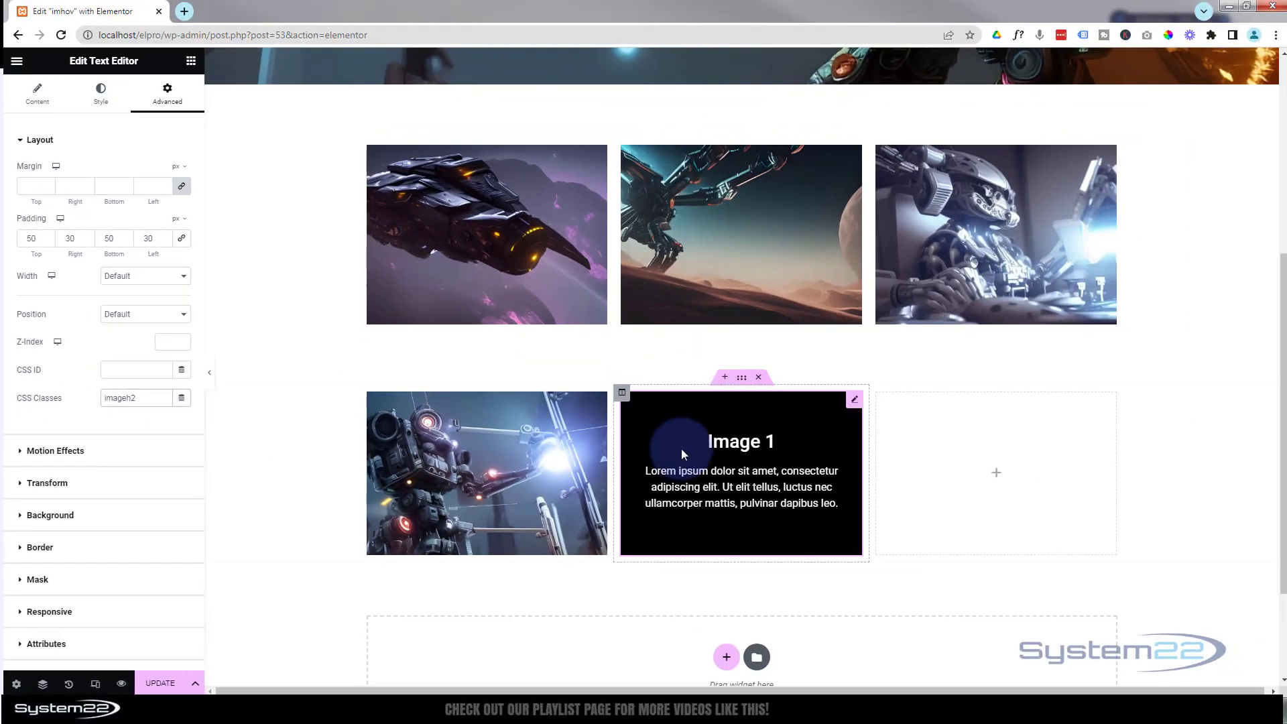
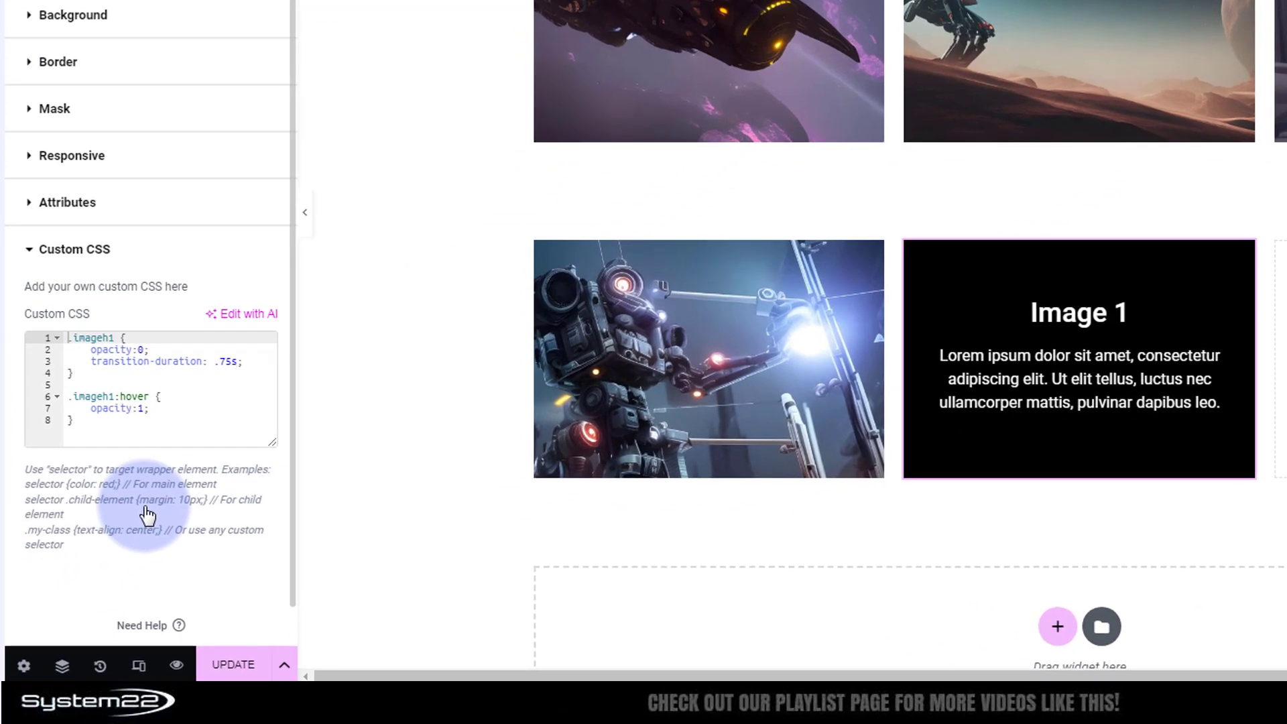
Replace the text widget's custom CSS with an .imageh2 rule that sets opacity:0.
left_click_drag(89, 422, 53, 324)
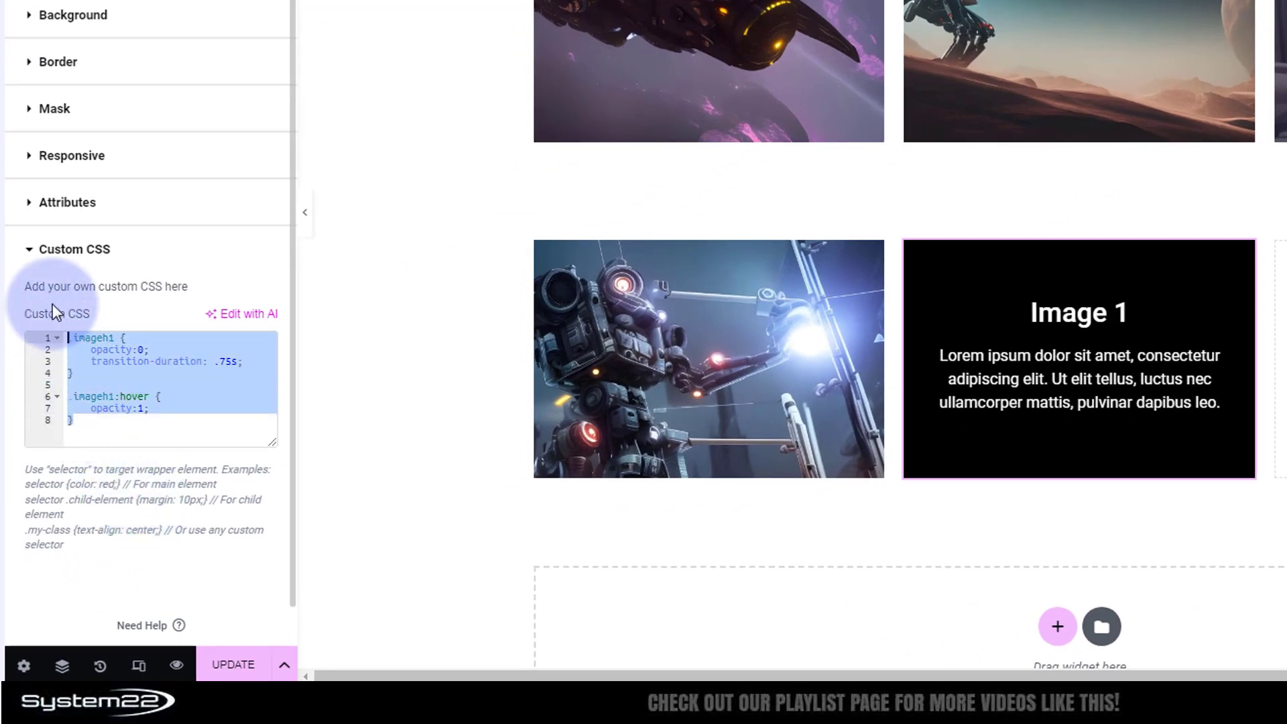
key("BackSpace")
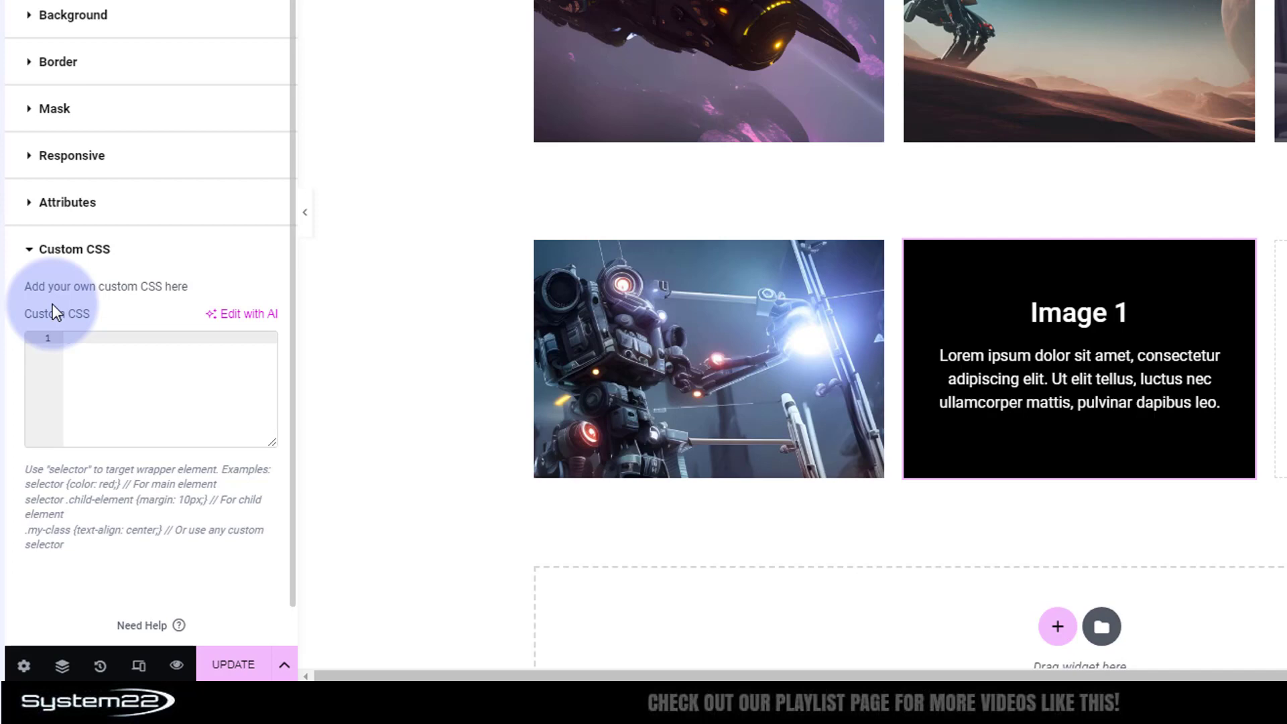
type(".imageh2 {")
key("Return")
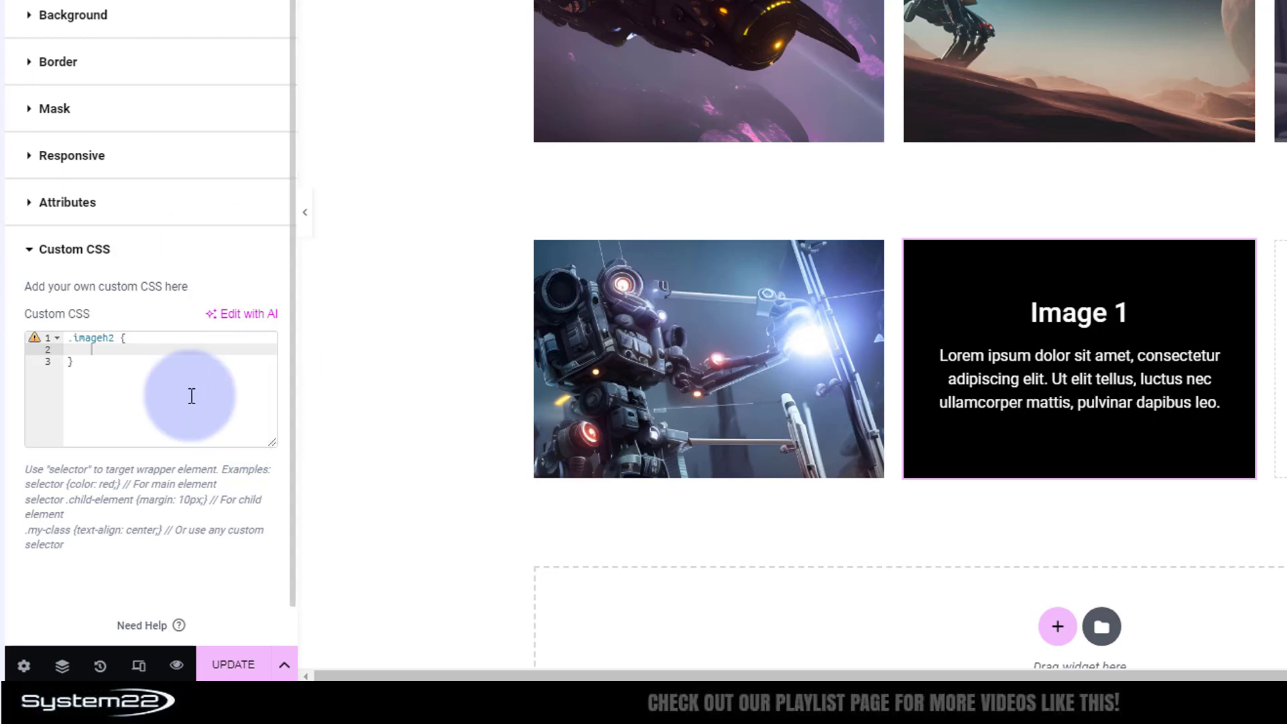
type("opacity")
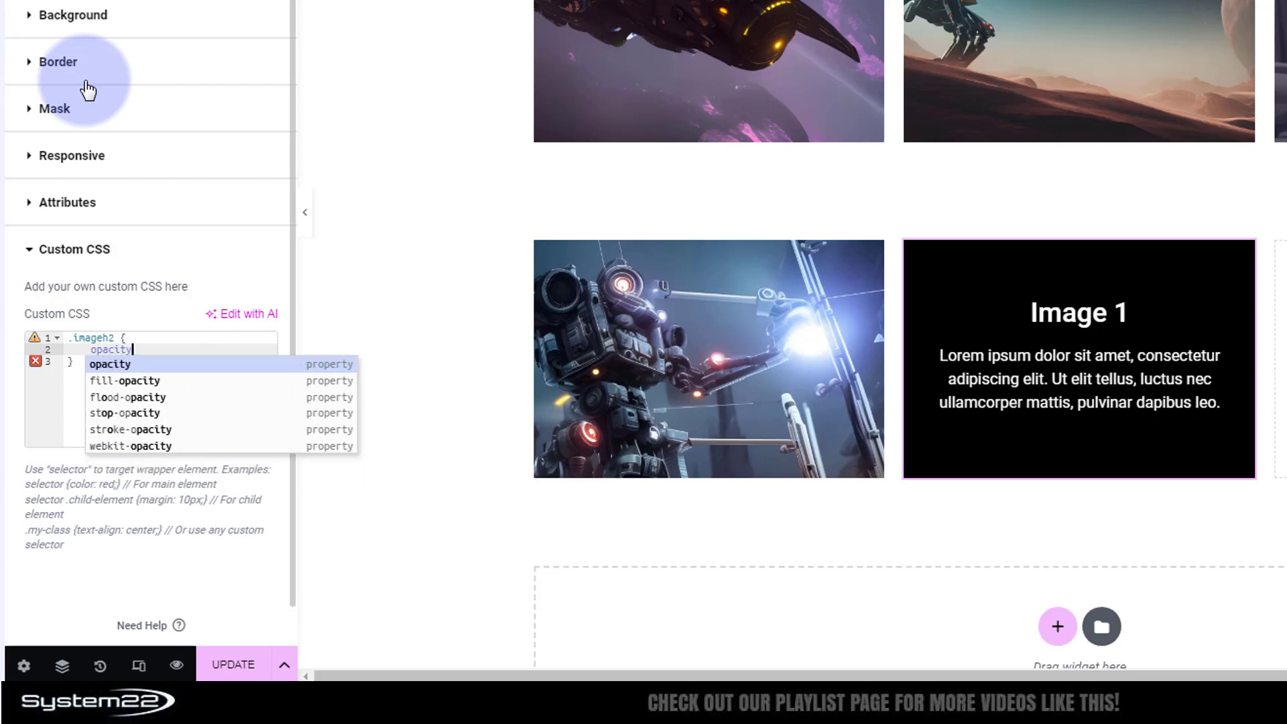
key("Return")
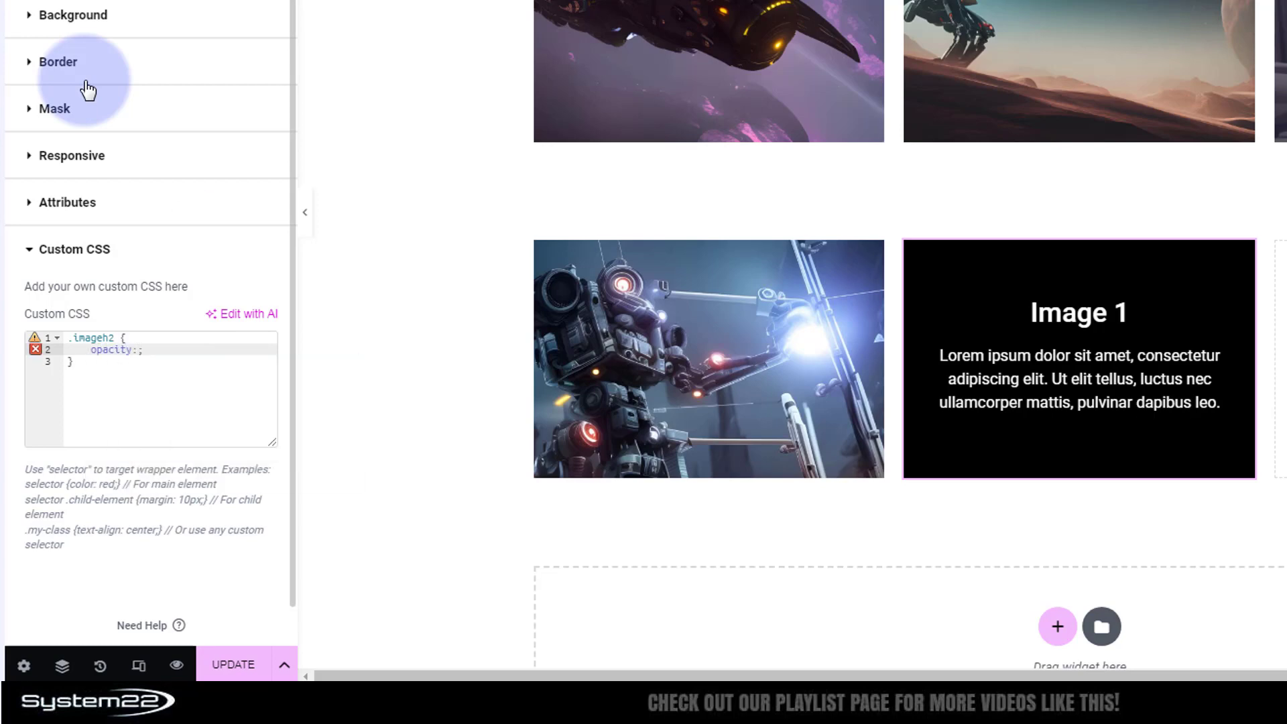
type("0")
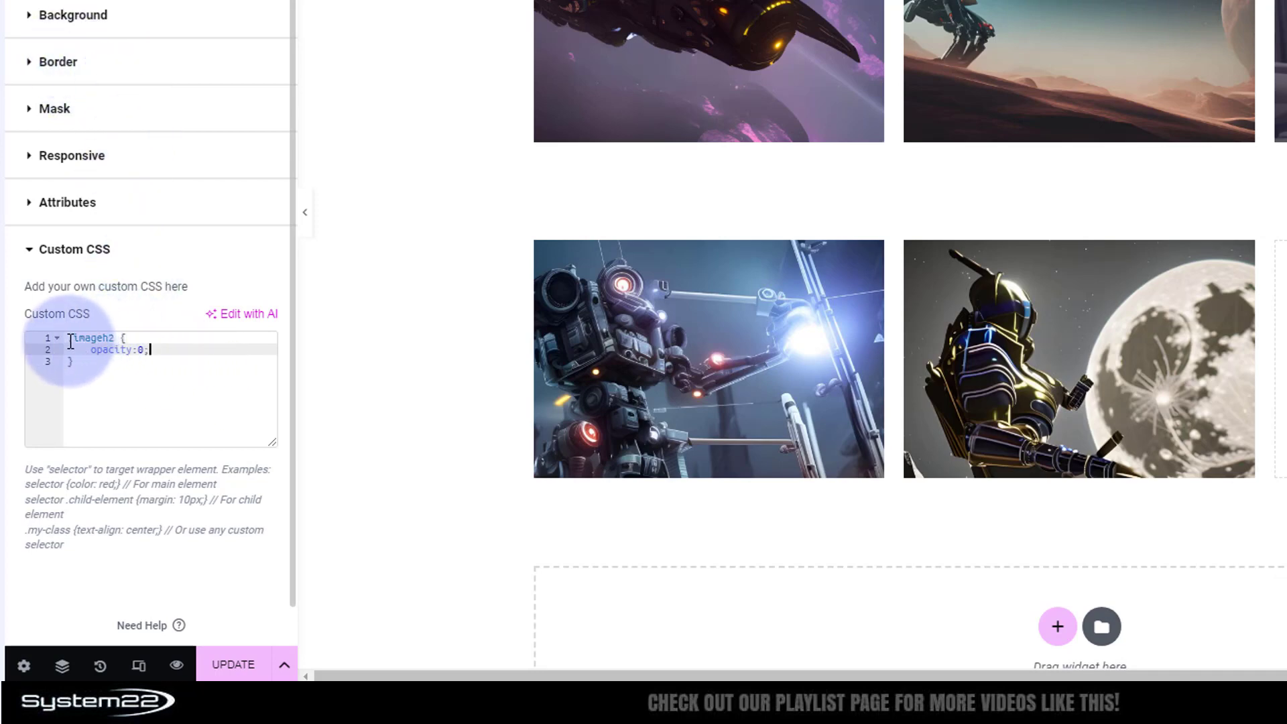
Duplicate the .imageh2 rule below itself as .imageh2:hover and set its opacity to 1.
left_click_drag(69, 339, 92, 371)
key("ctrl+c")
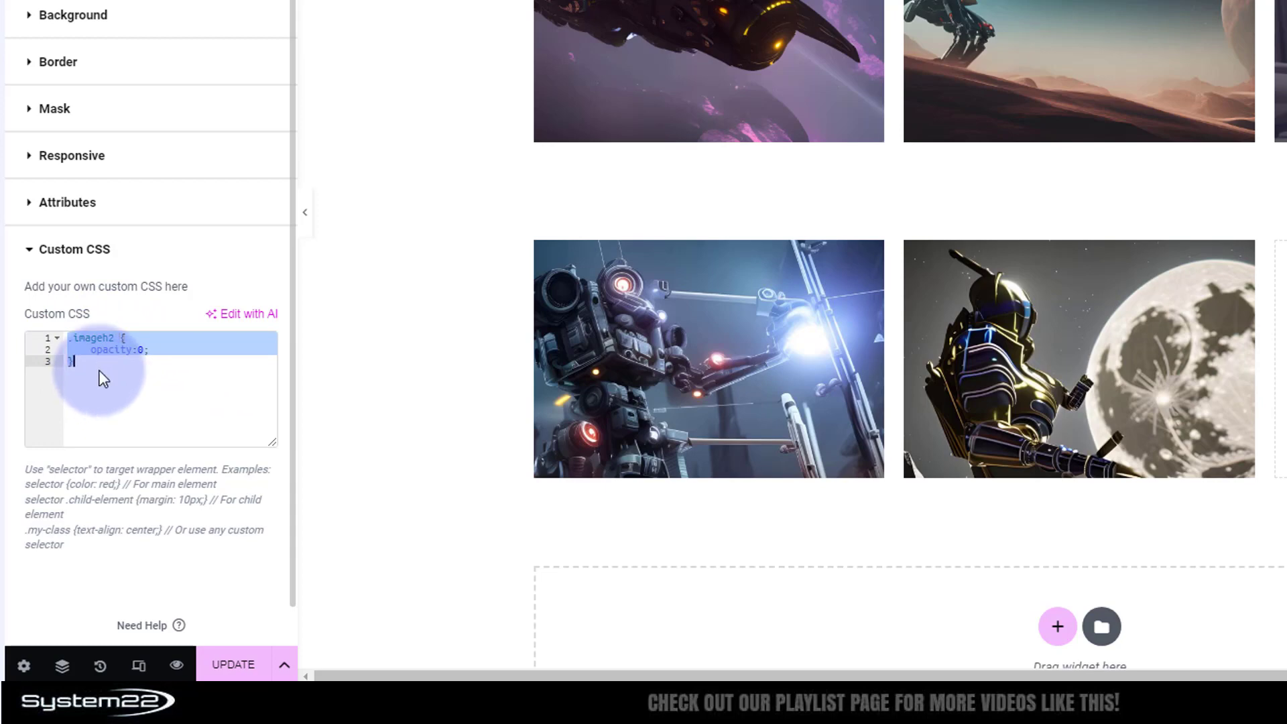
left_click(100, 370)
key("Return")
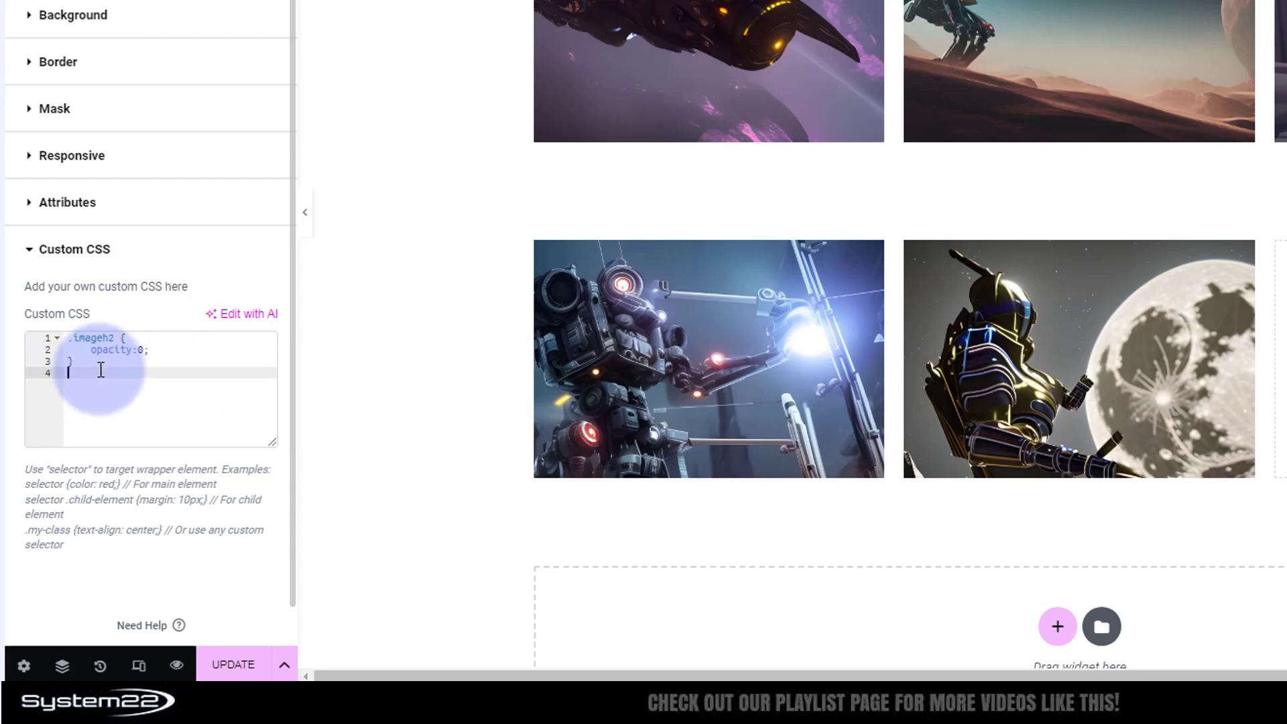
key("Return")
key("ctrl+v")
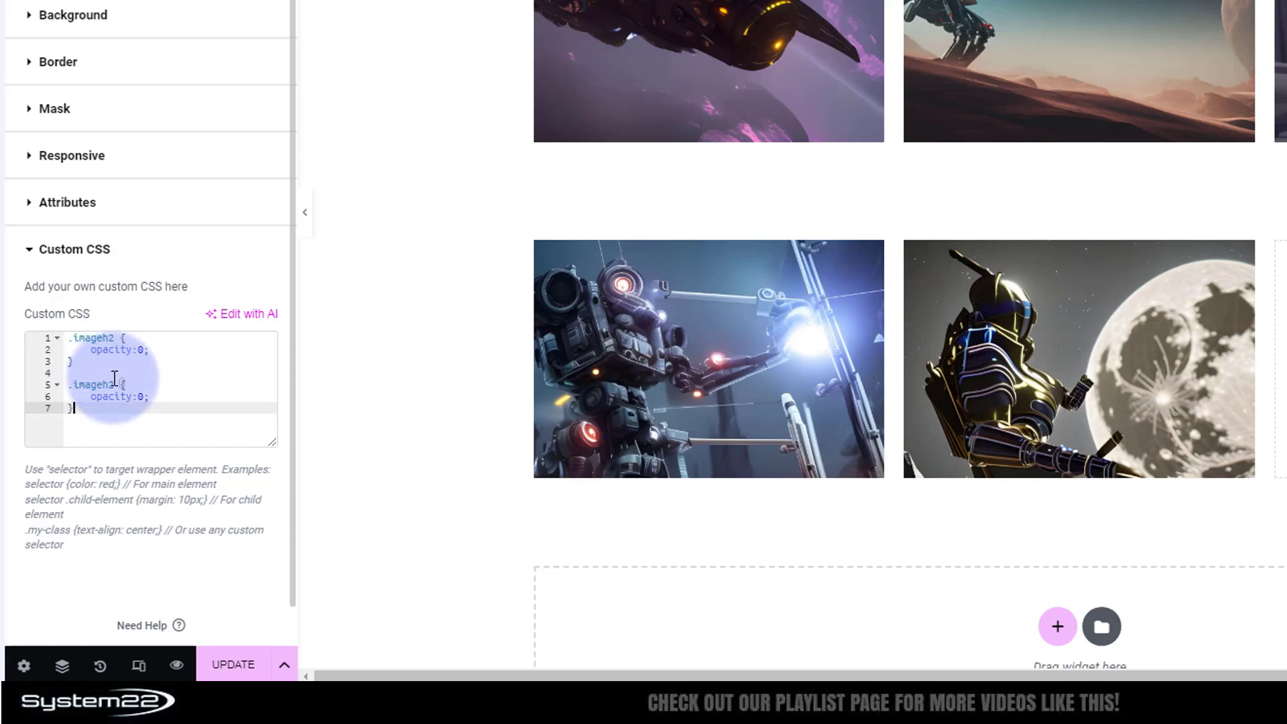
left_click(115, 386)
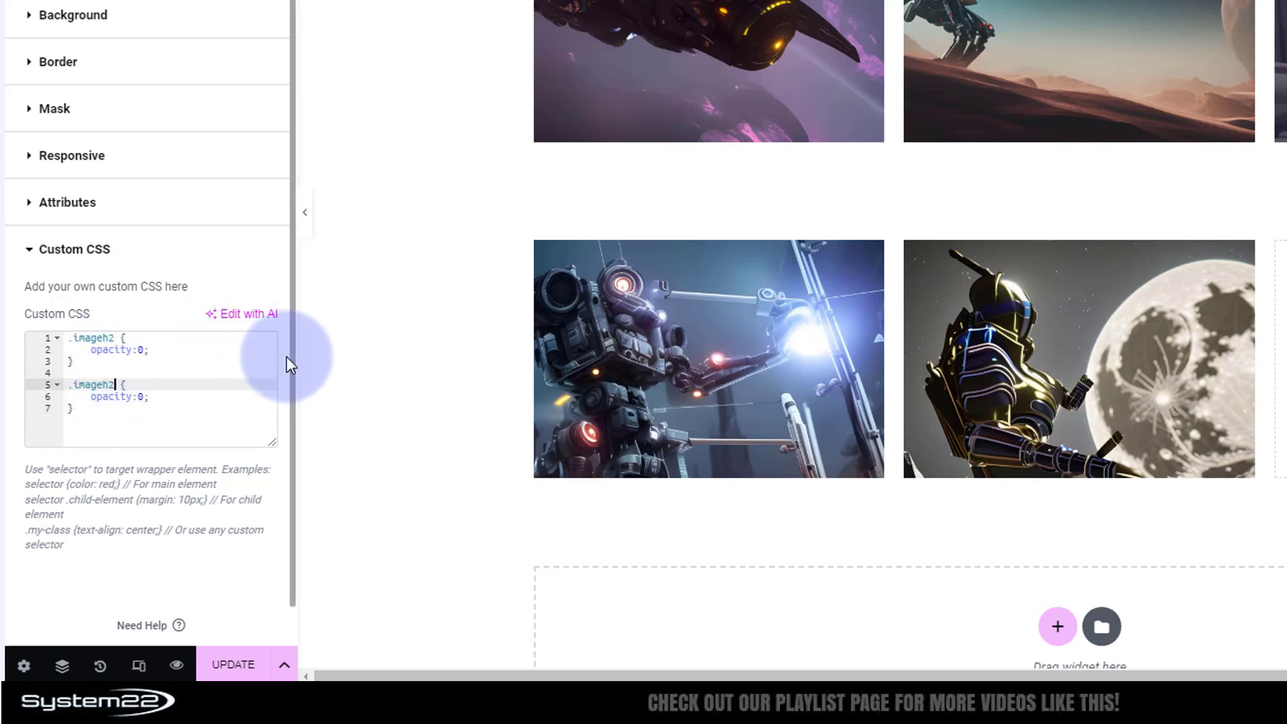
type(":hover")
left_click(139, 398)
double_click(141, 397)
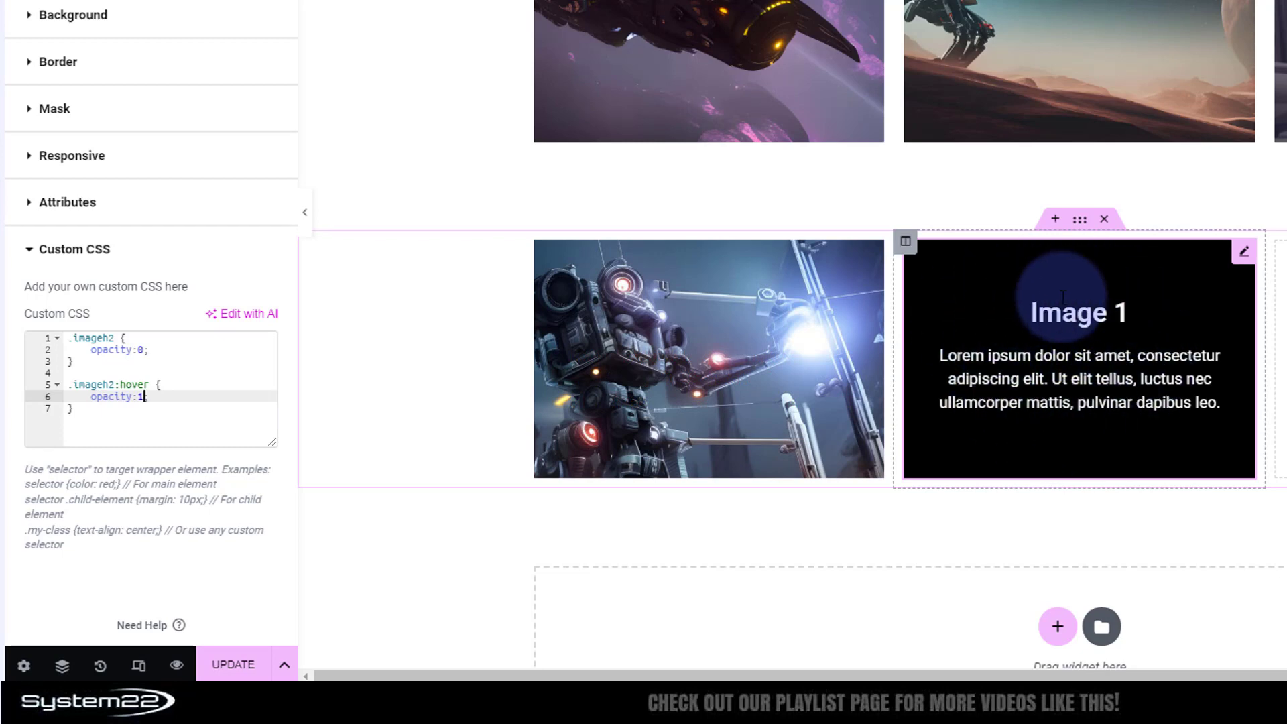
Add transform:rotate(360deg) beneath the opacity line of the .imageh2 rule.
left_click(166, 346)
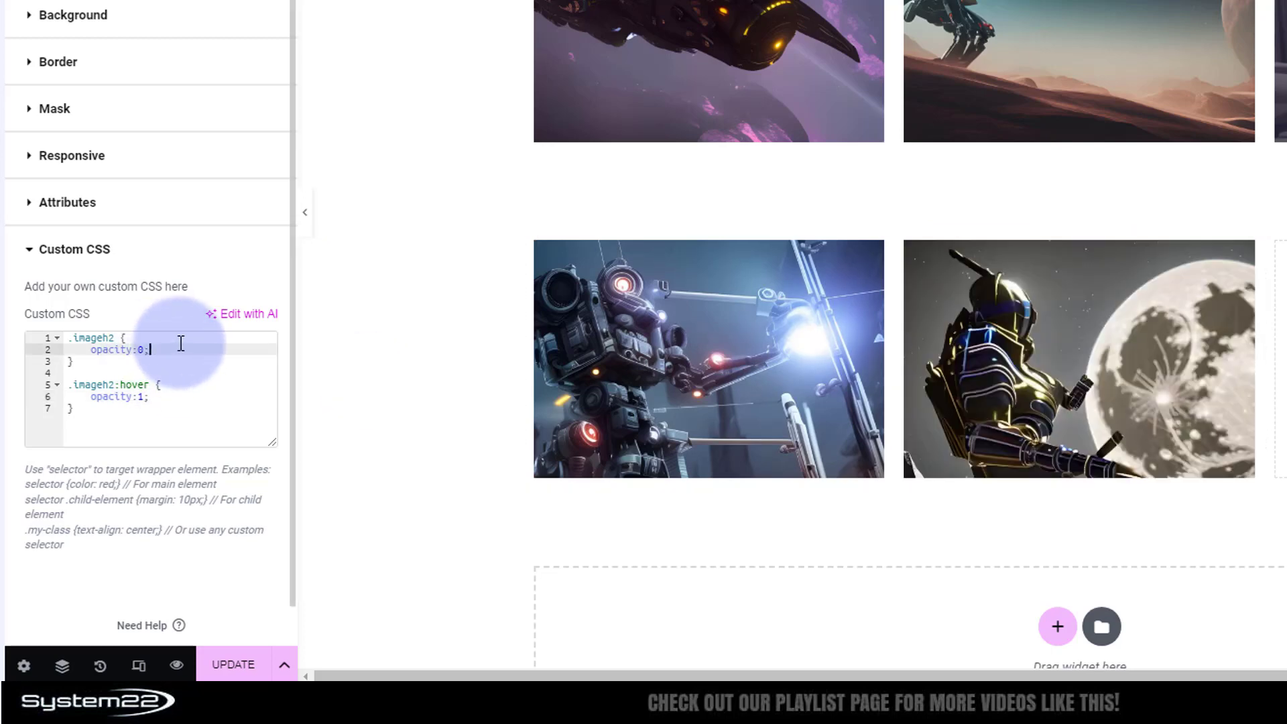
key("Return")
type("transform")
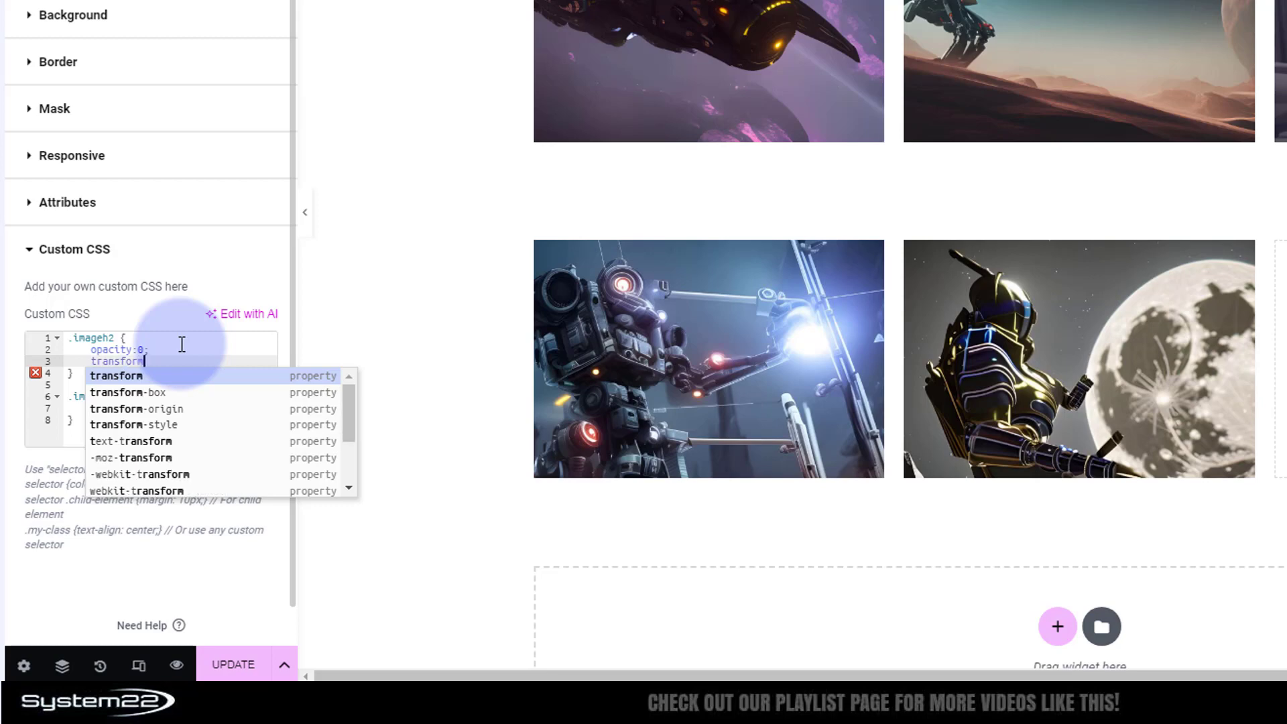
type(":")
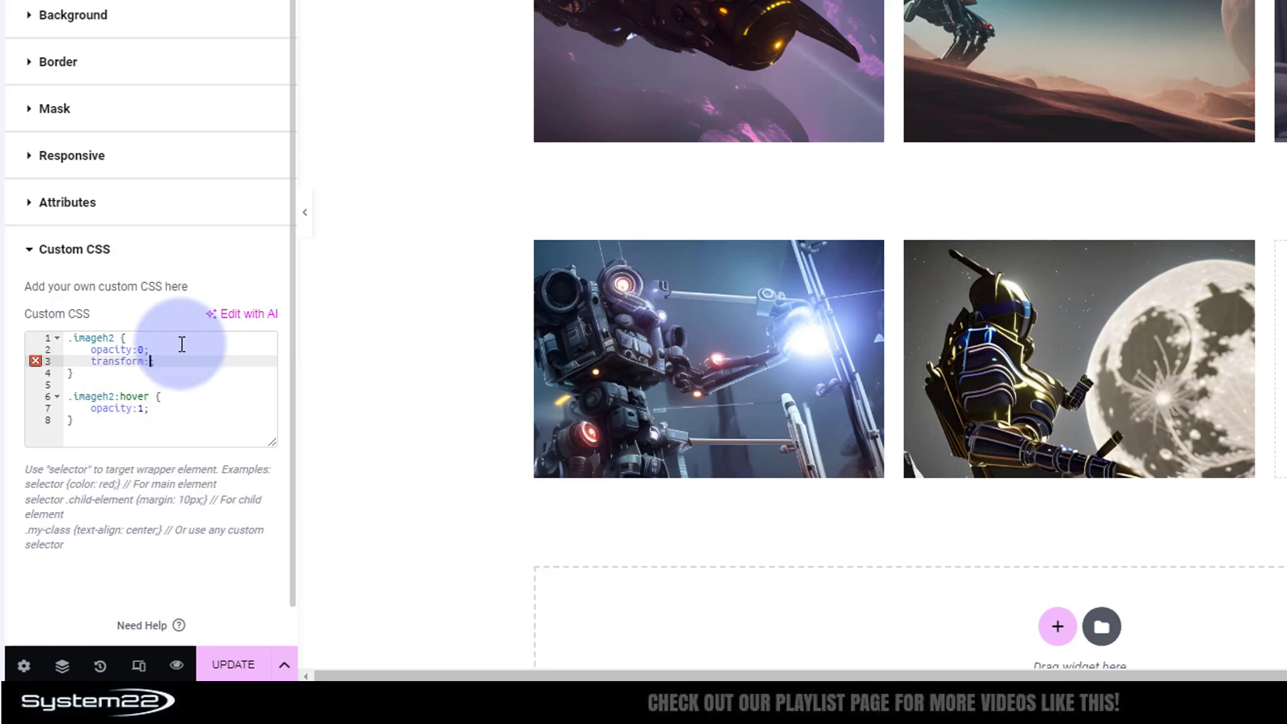
type("rotate(")
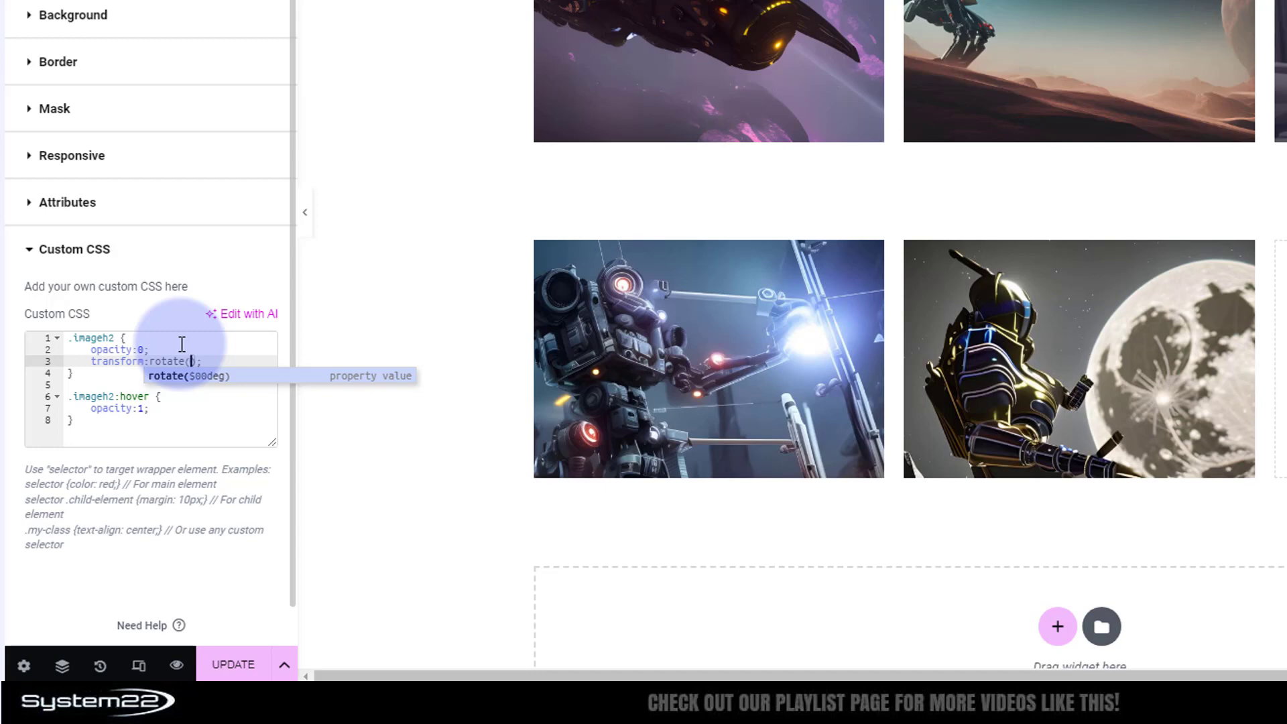
type("360deg")
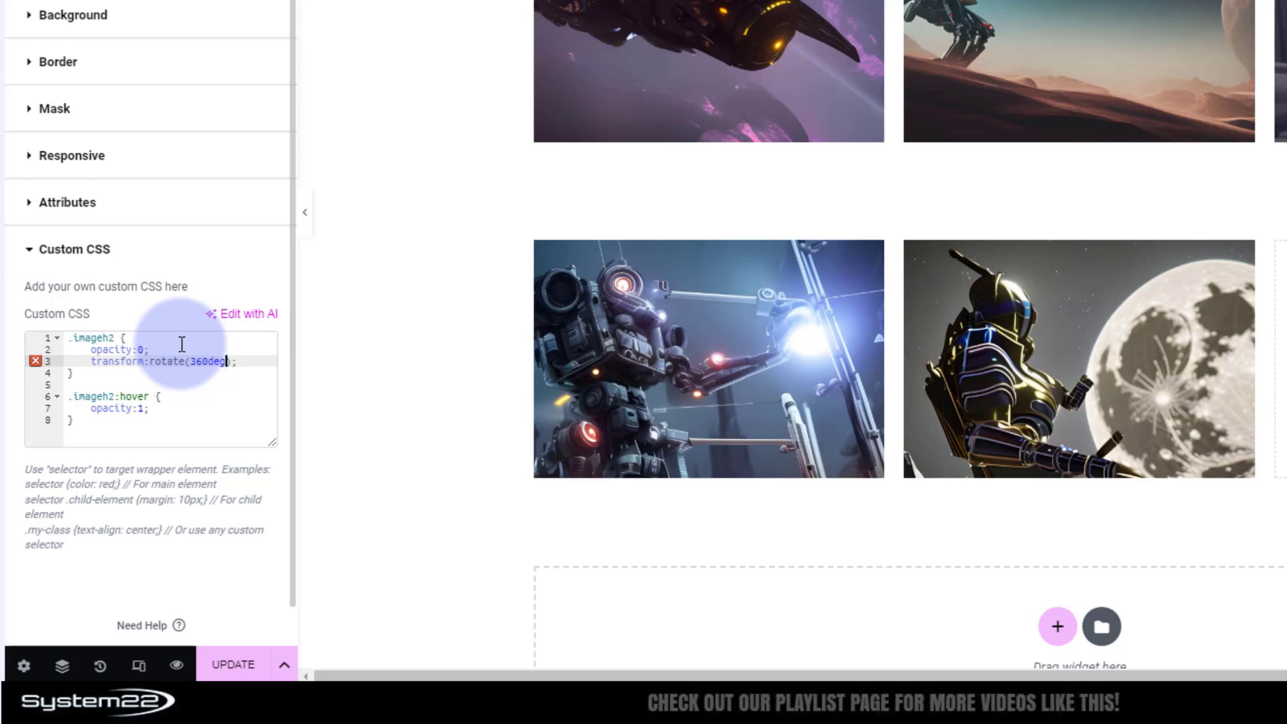
Copy the transform line into the .imageh2:hover rule and change its rotation to 0.
left_click_drag(238, 362, 92, 362)
key("ctrl+c")
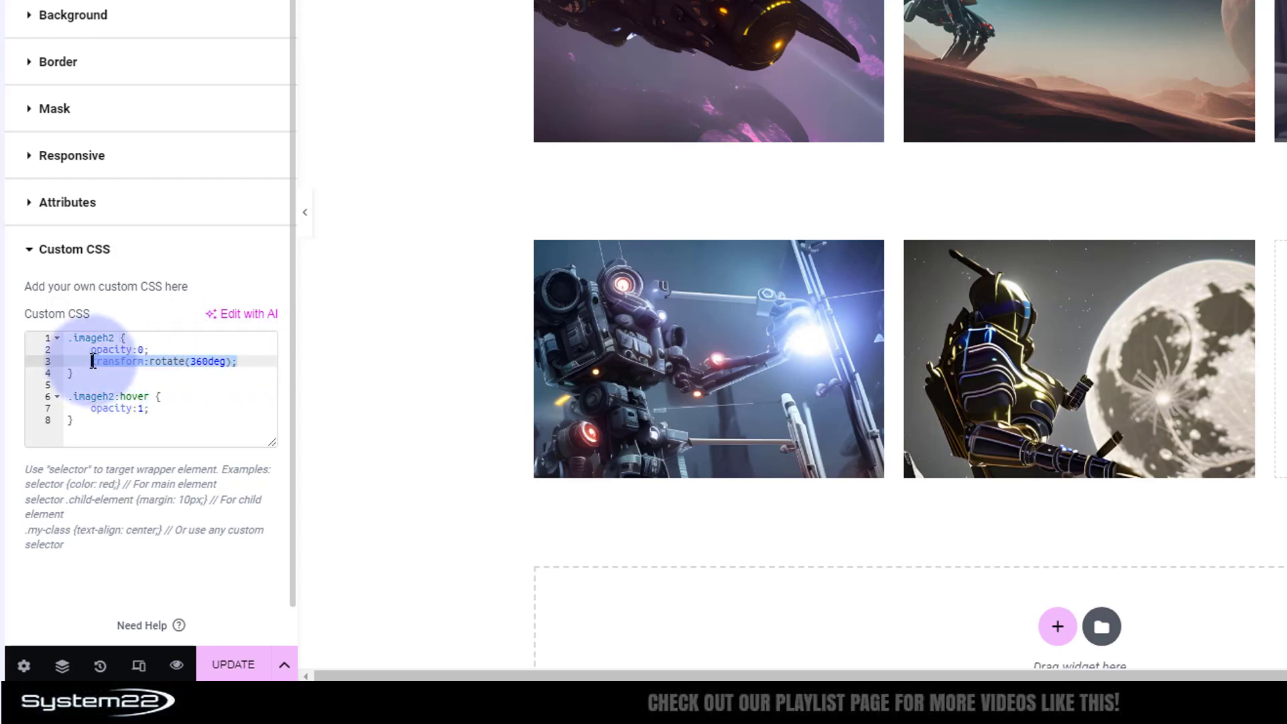
left_click(200, 409)
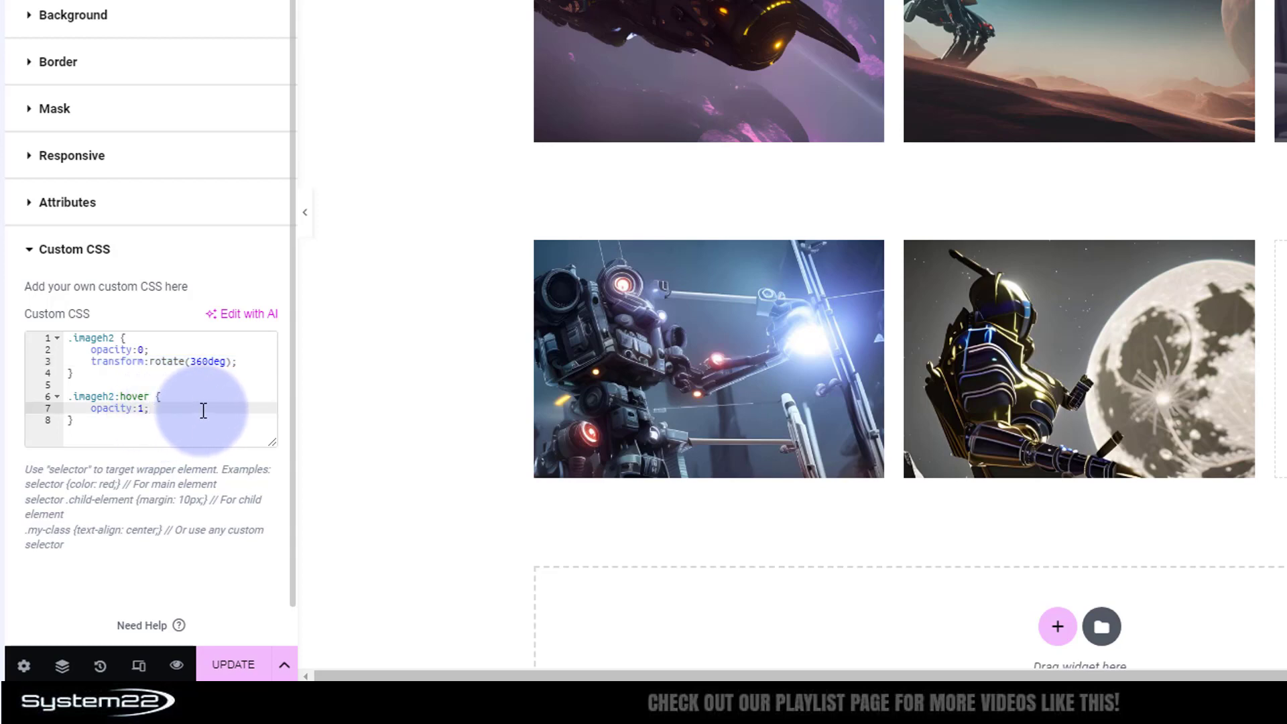
key("Return")
key("ctrl+v")
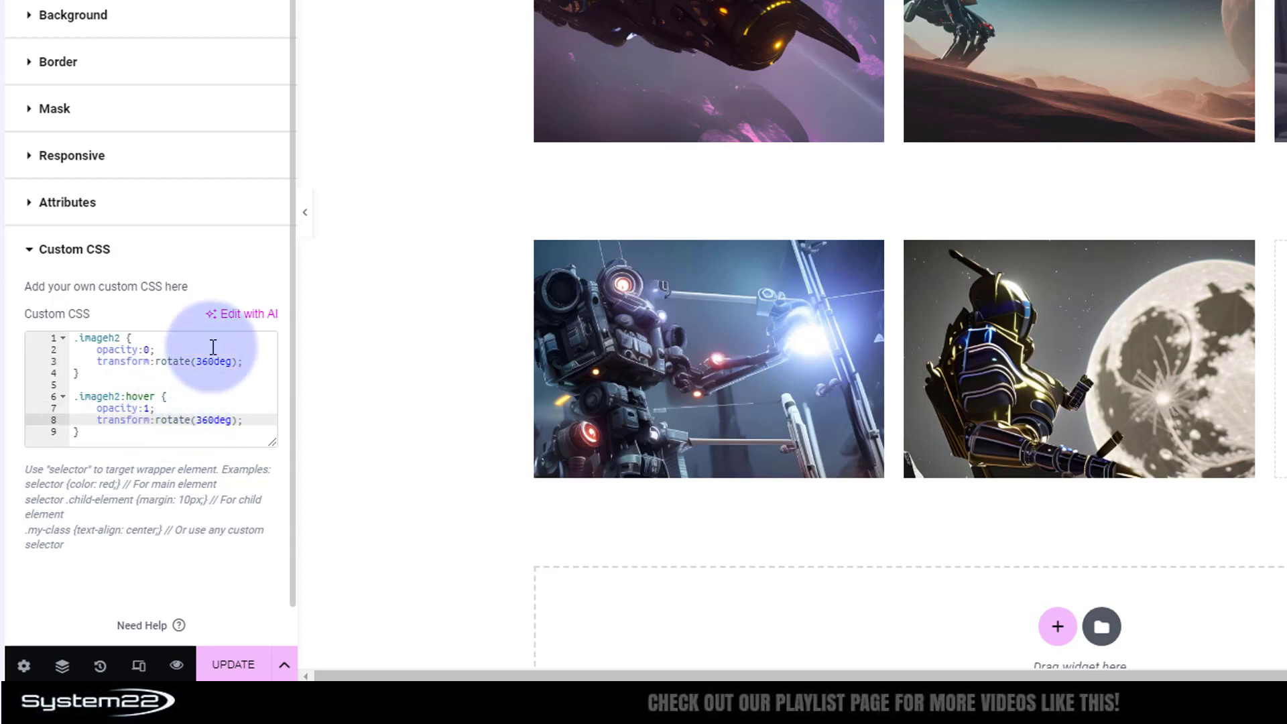
left_click_drag(198, 420, 231, 421)
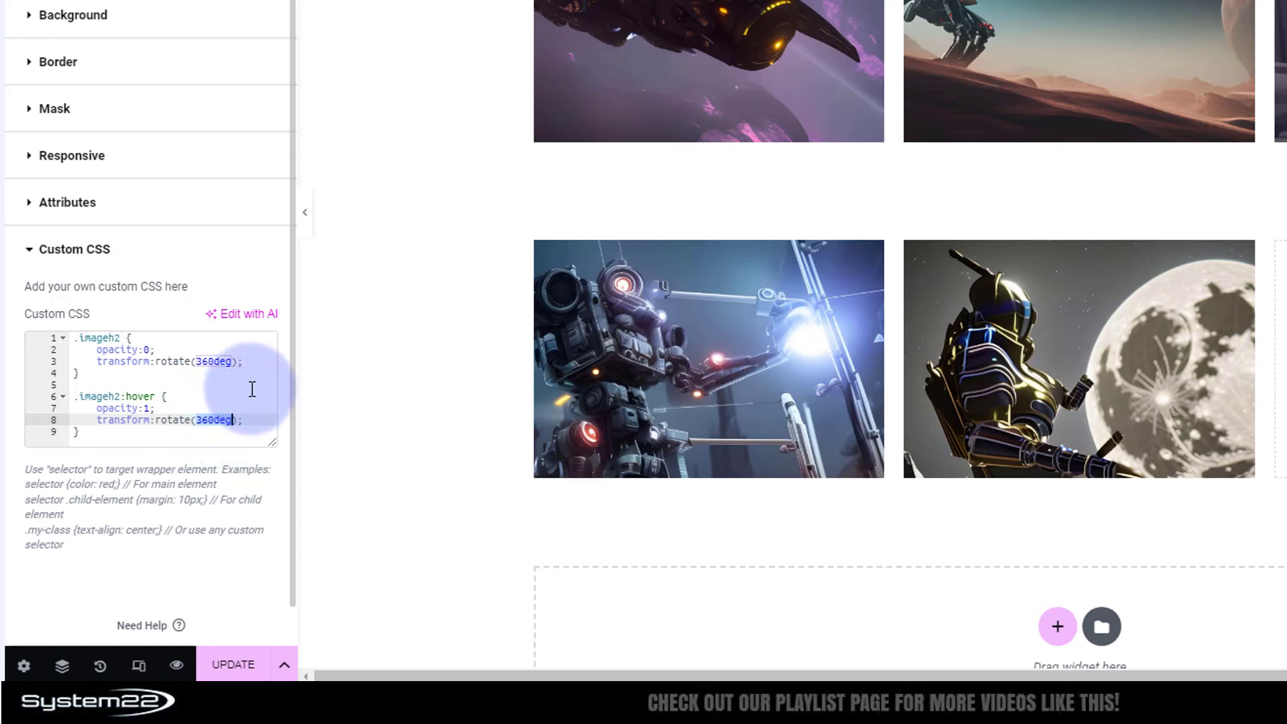
type("0")
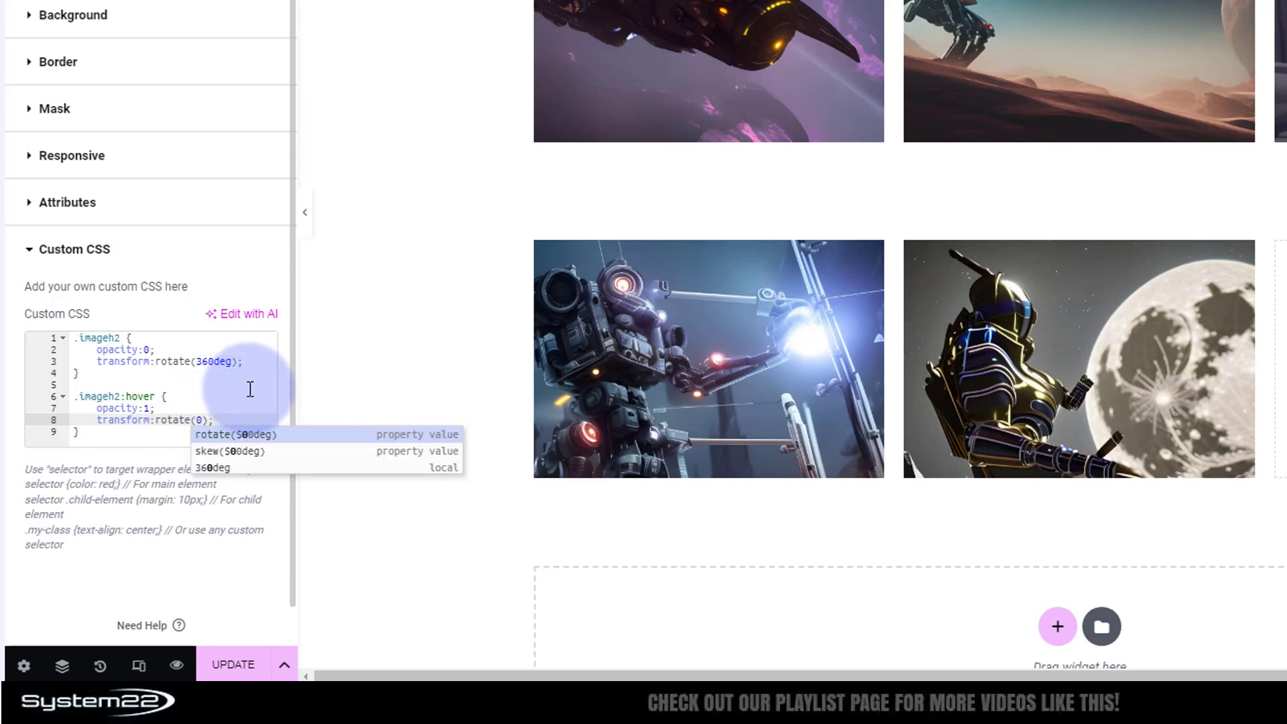
left_click(75, 339)
mouse_move(1160, 396)
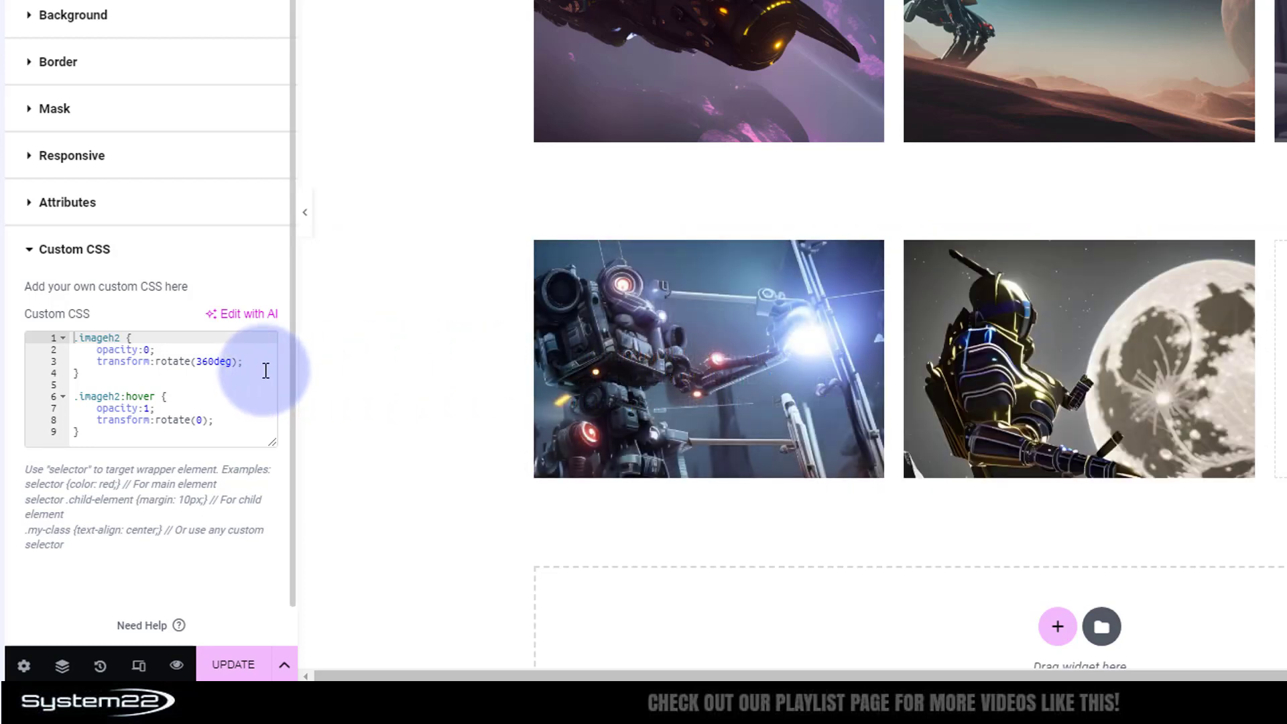
Add transition-duration: 1.2s to the .imageh2 rule and preview the hover effect on the middle column.
left_click(266, 371)
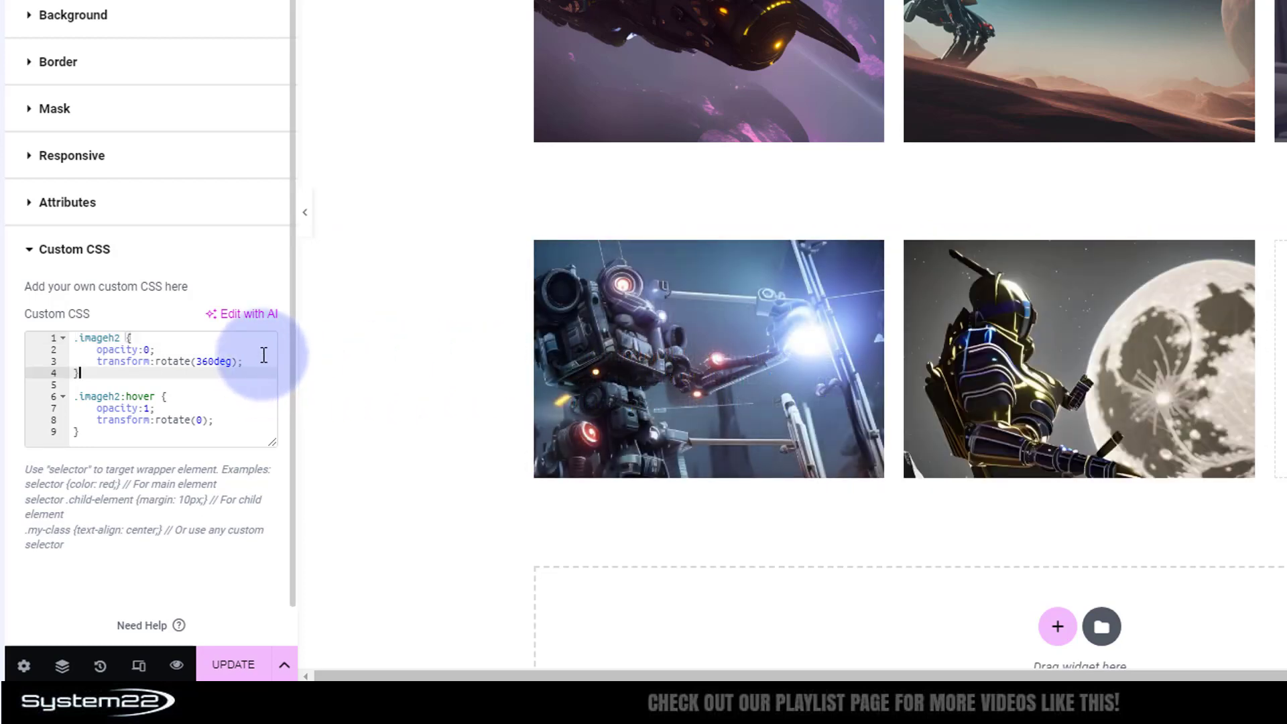
left_click(247, 360)
key("Return")
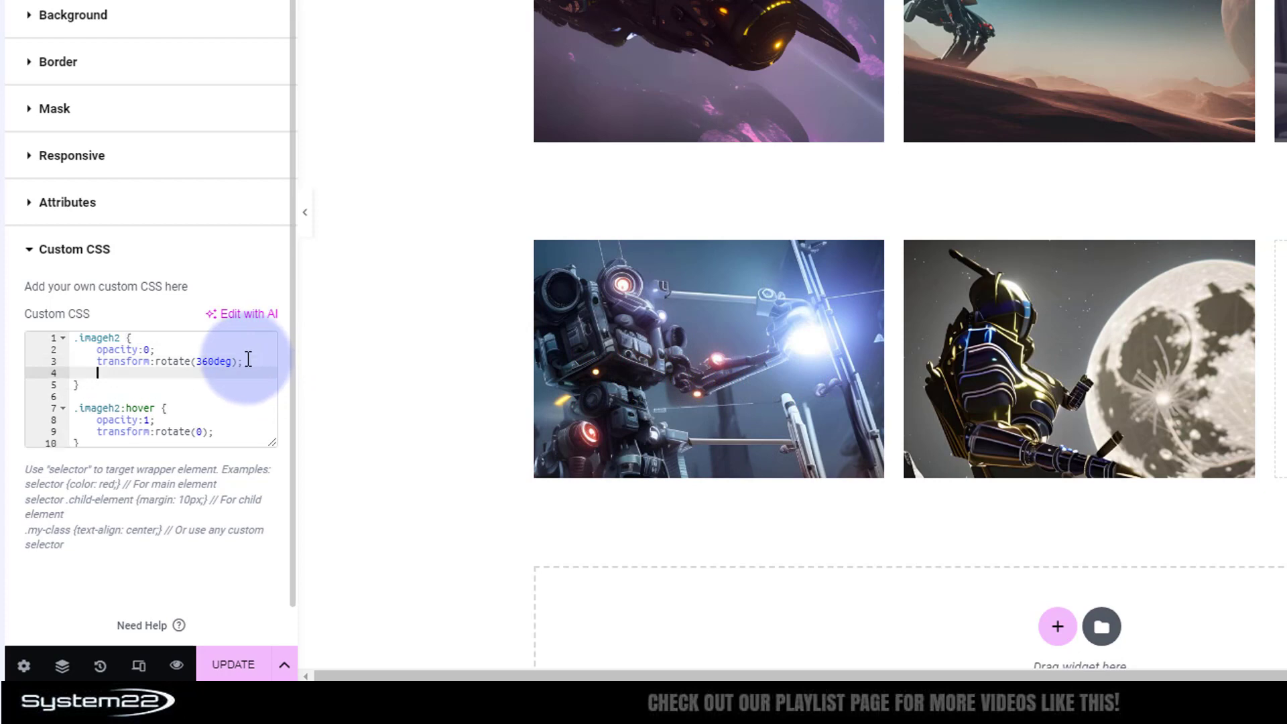
type("transit")
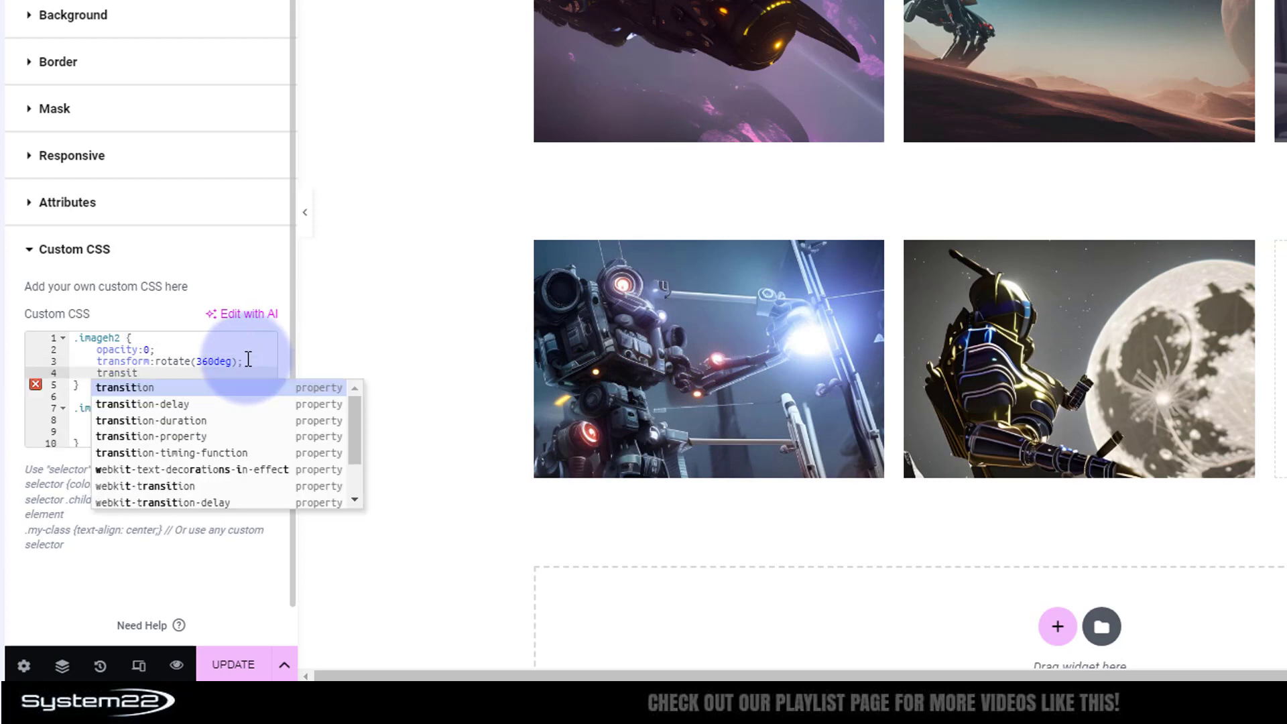
left_click(181, 420)
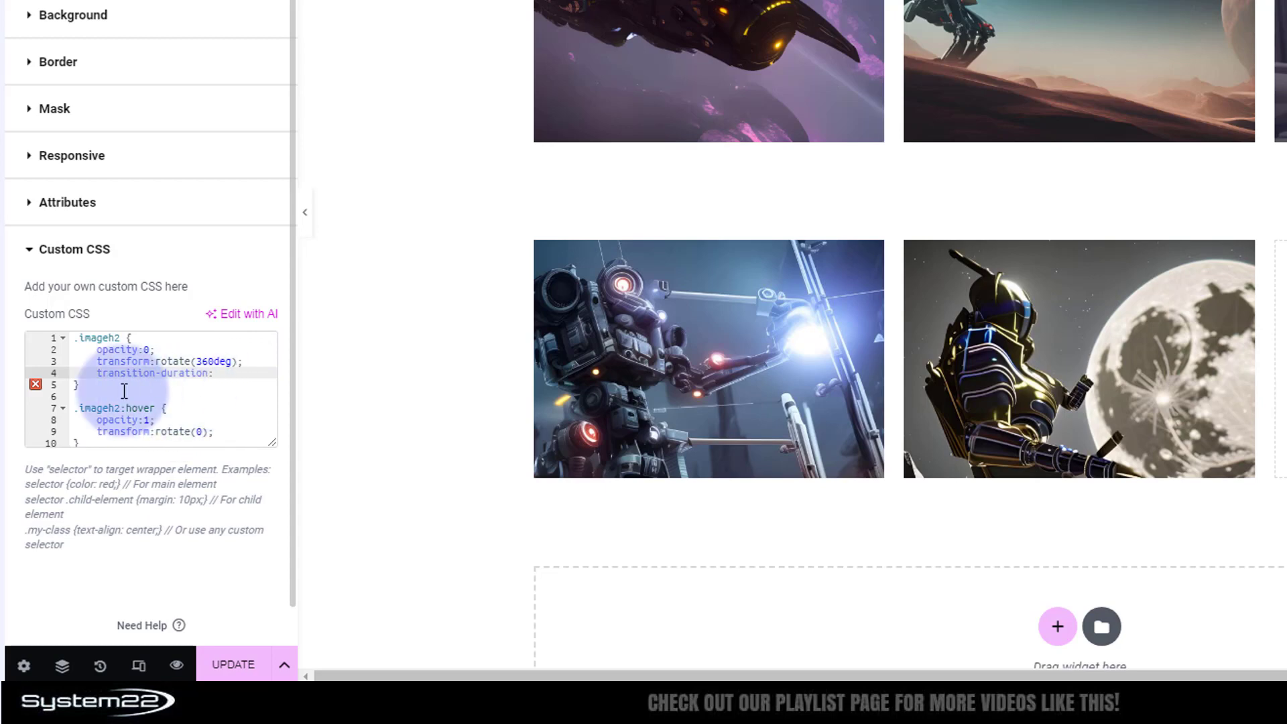
type("1.2")
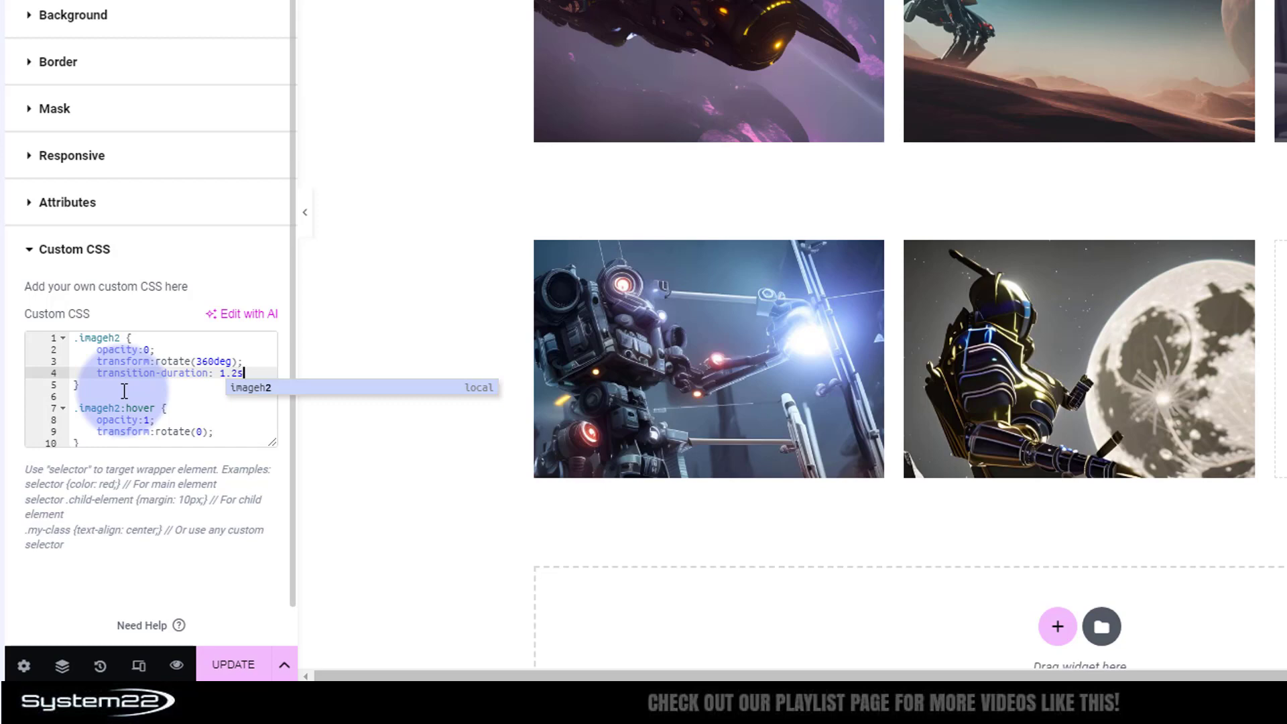
type("s")
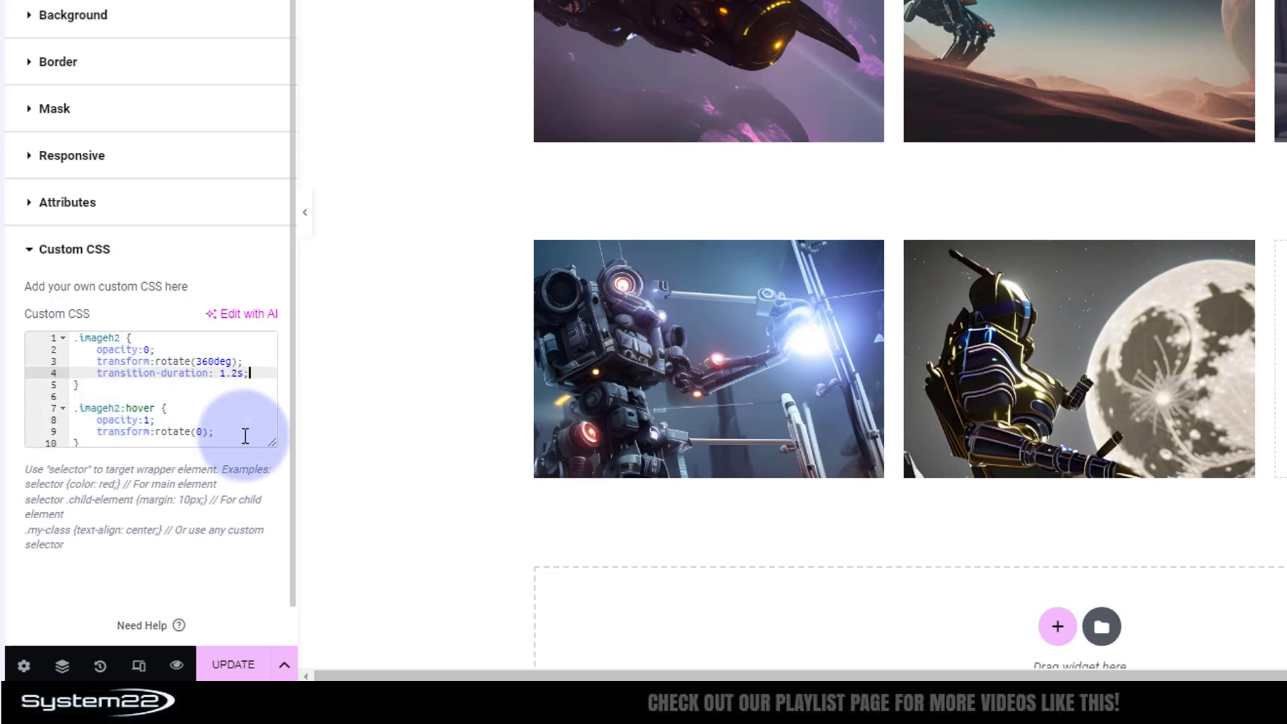
mouse_move(1003, 434)
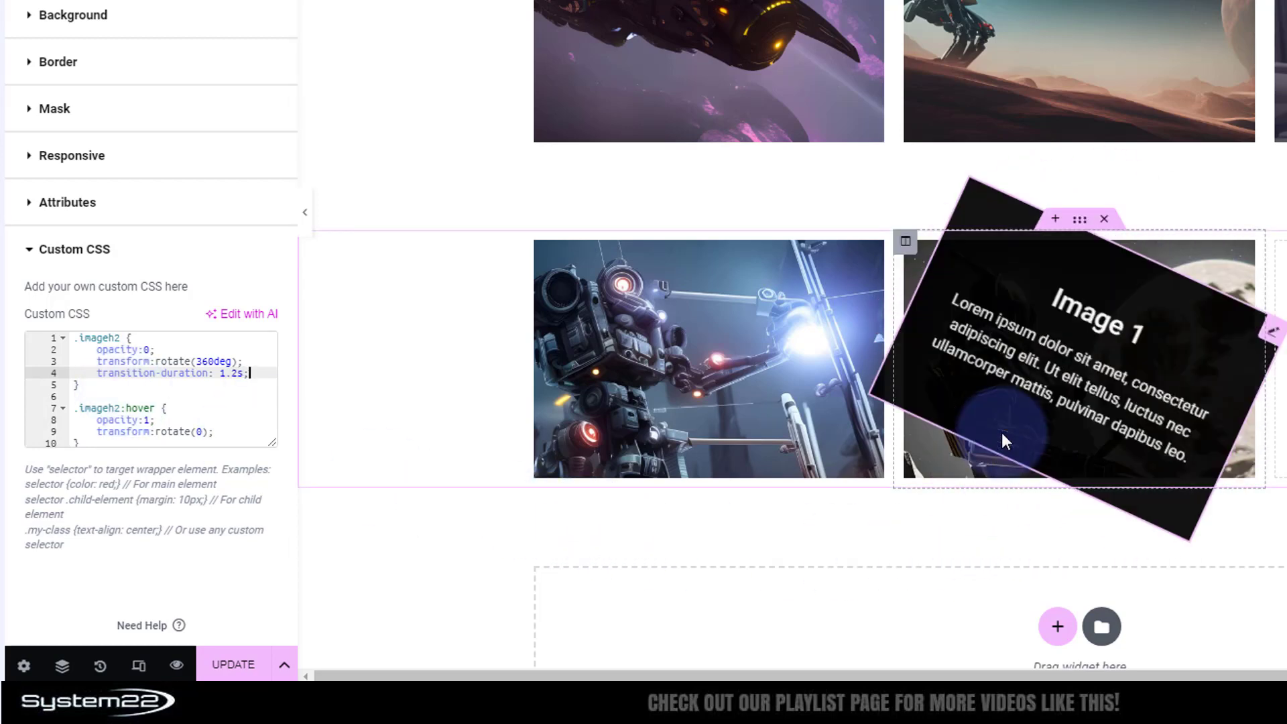
Assign the CSS class ovh to the middle column of the lower section.
left_click(994, 536)
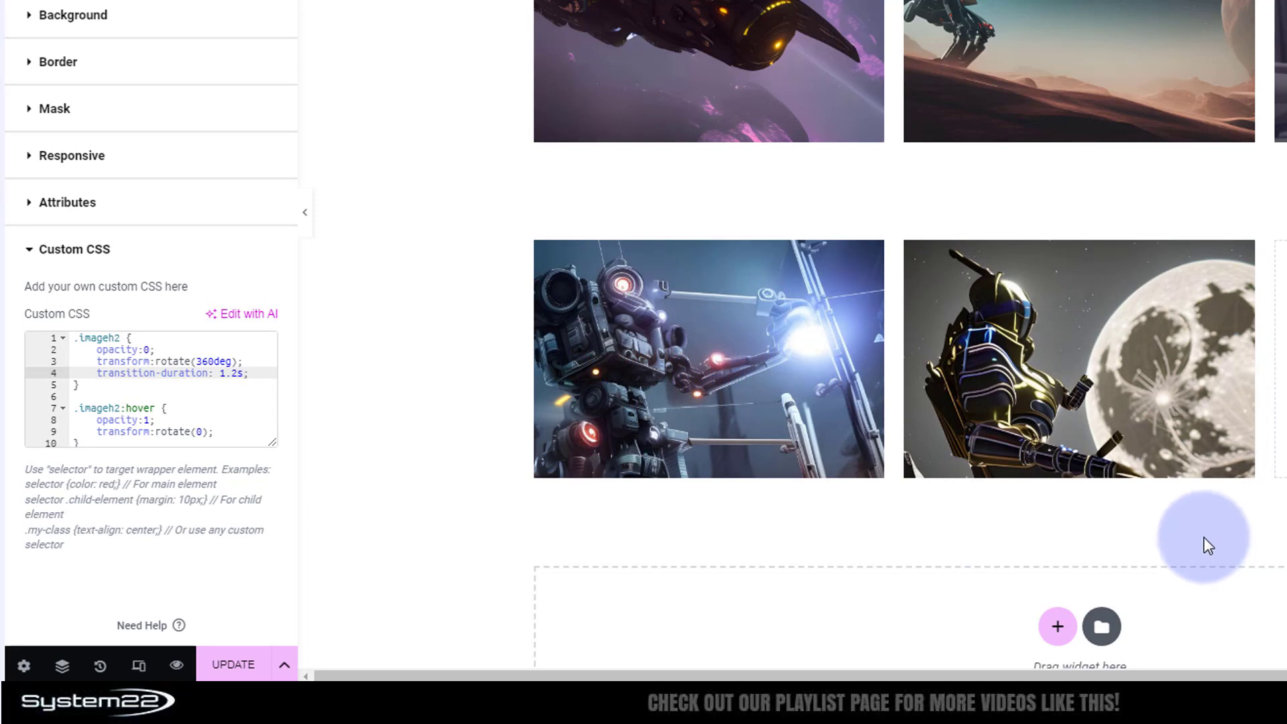
left_click(242, 249)
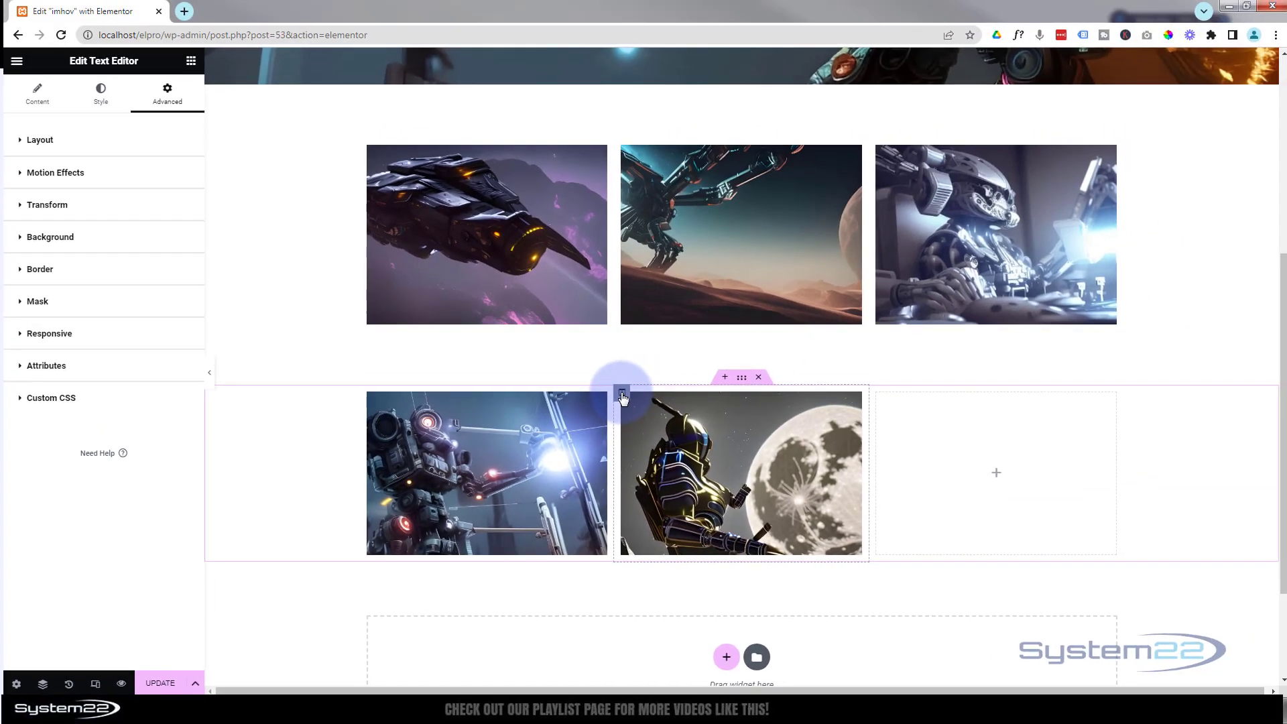
left_click(746, 330)
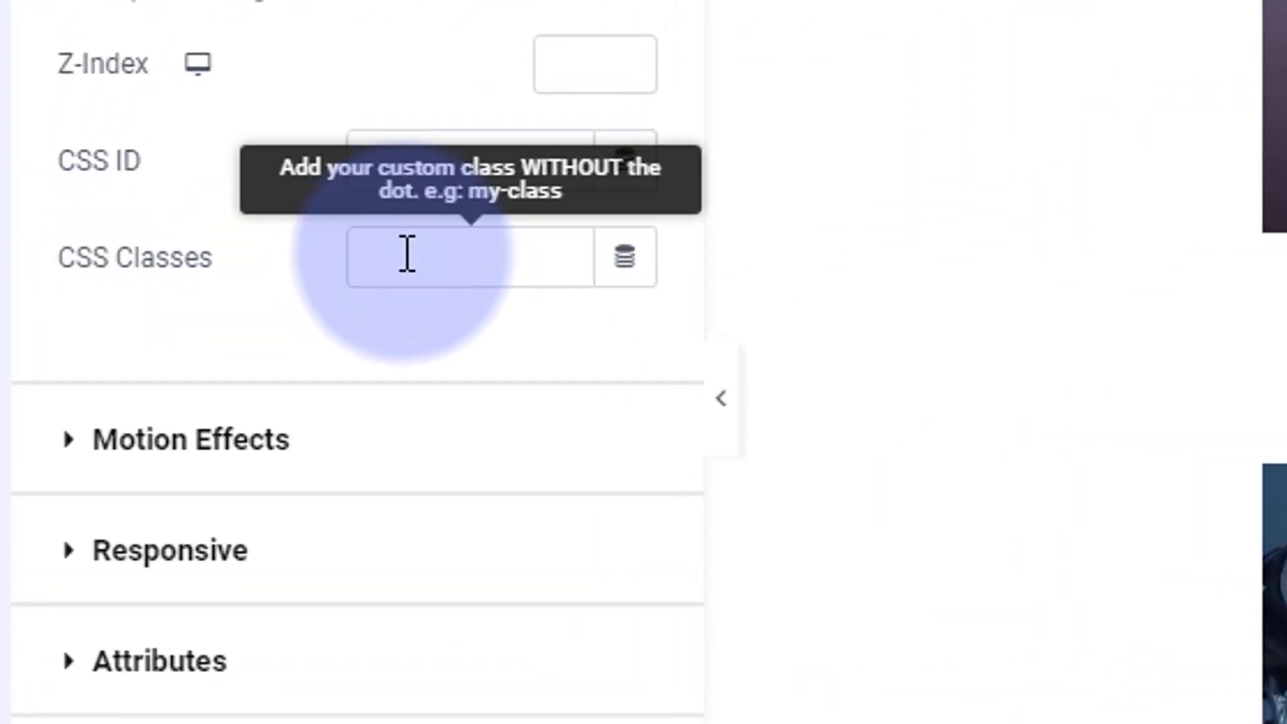
left_click(124, 330)
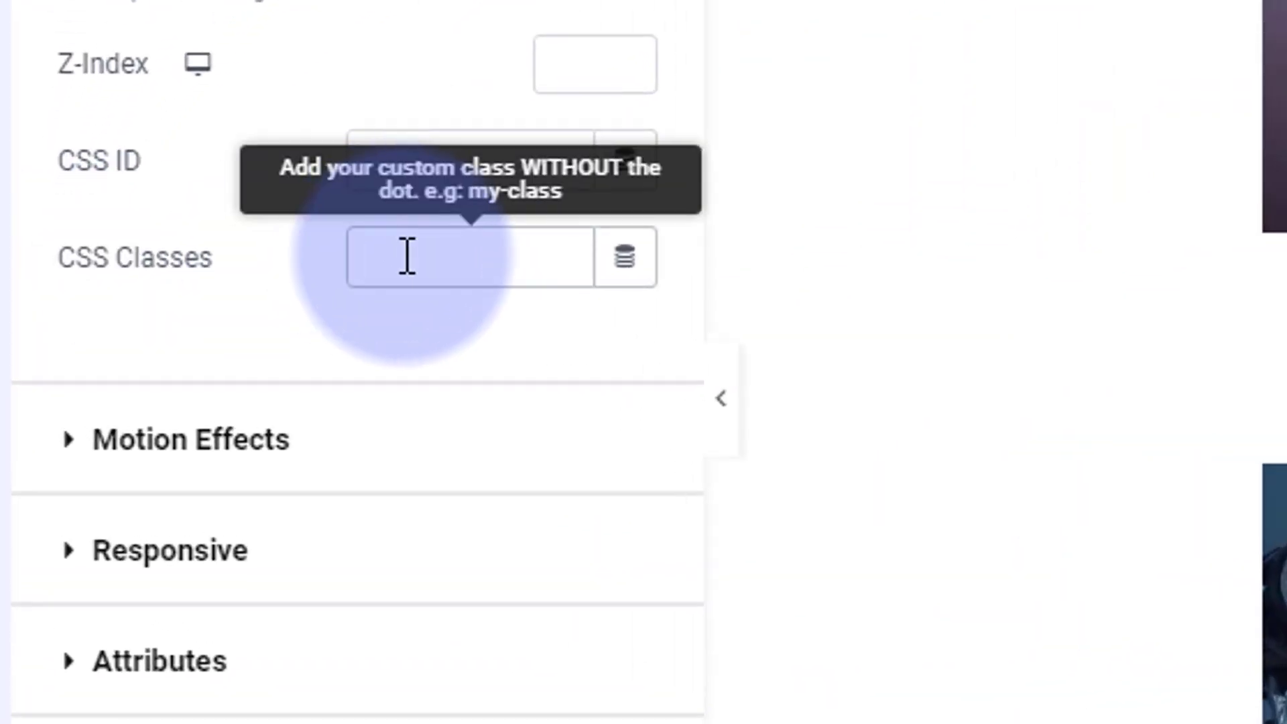
type("ovh")
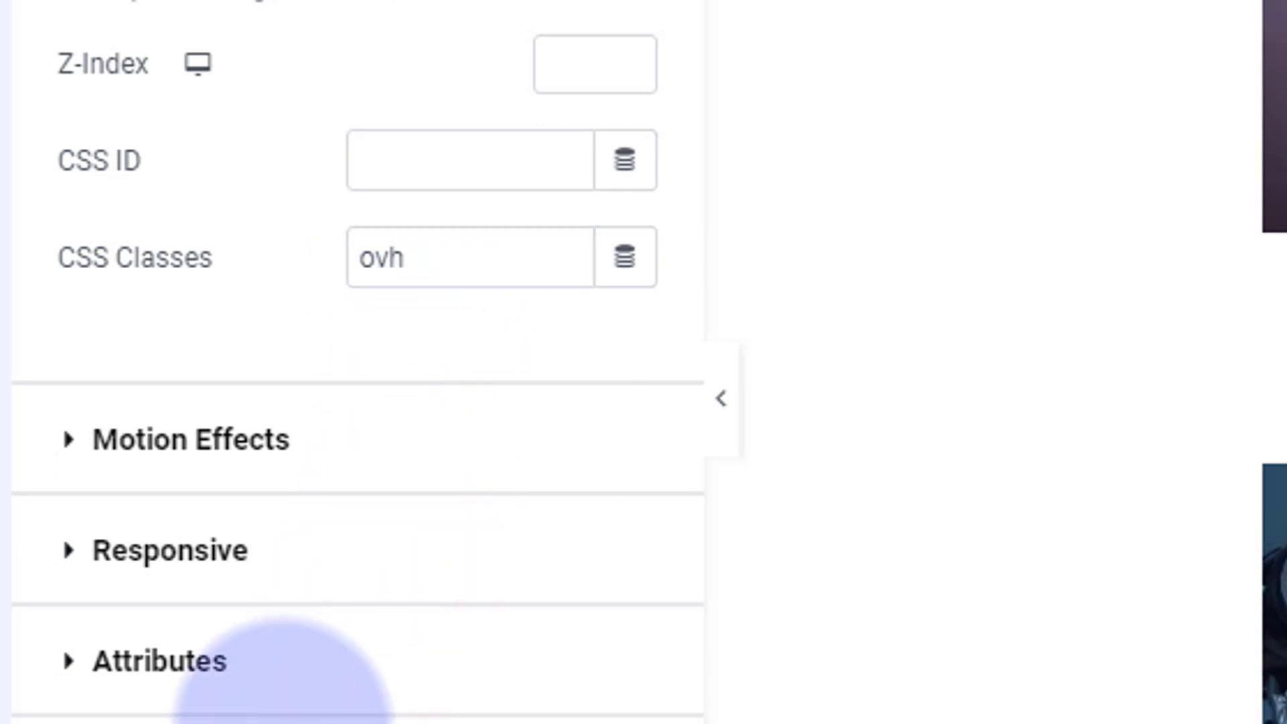
Add an .ovh rule with overflow:hidden to the middle column's custom CSS and preview the rotating hover effect.
left_click(198, 704)
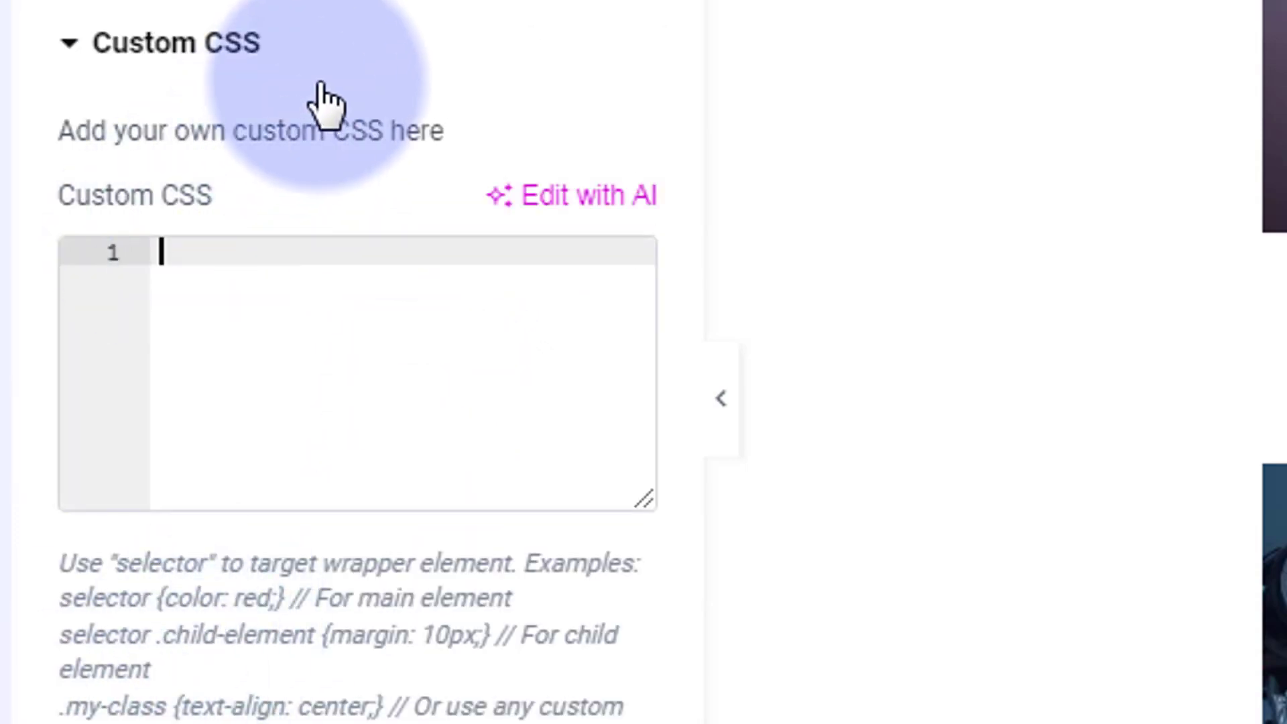
type(".")
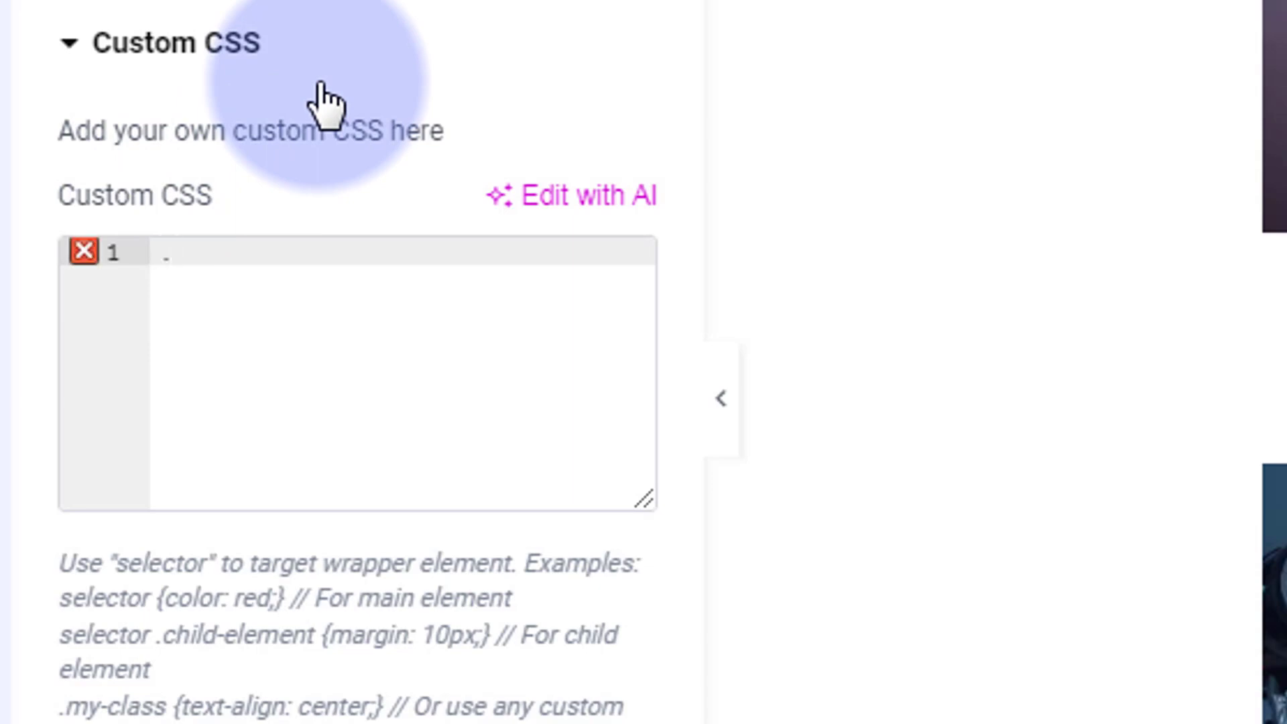
type("ovh {")
key("Return")
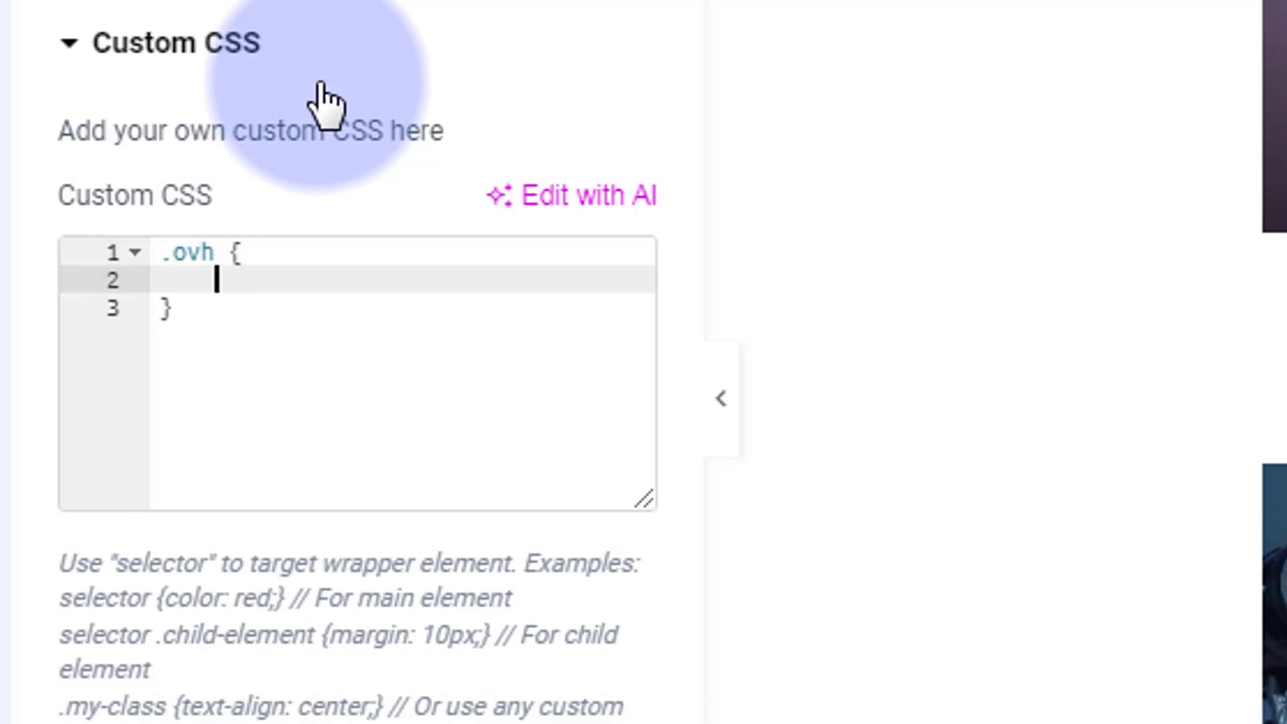
type("overflow")
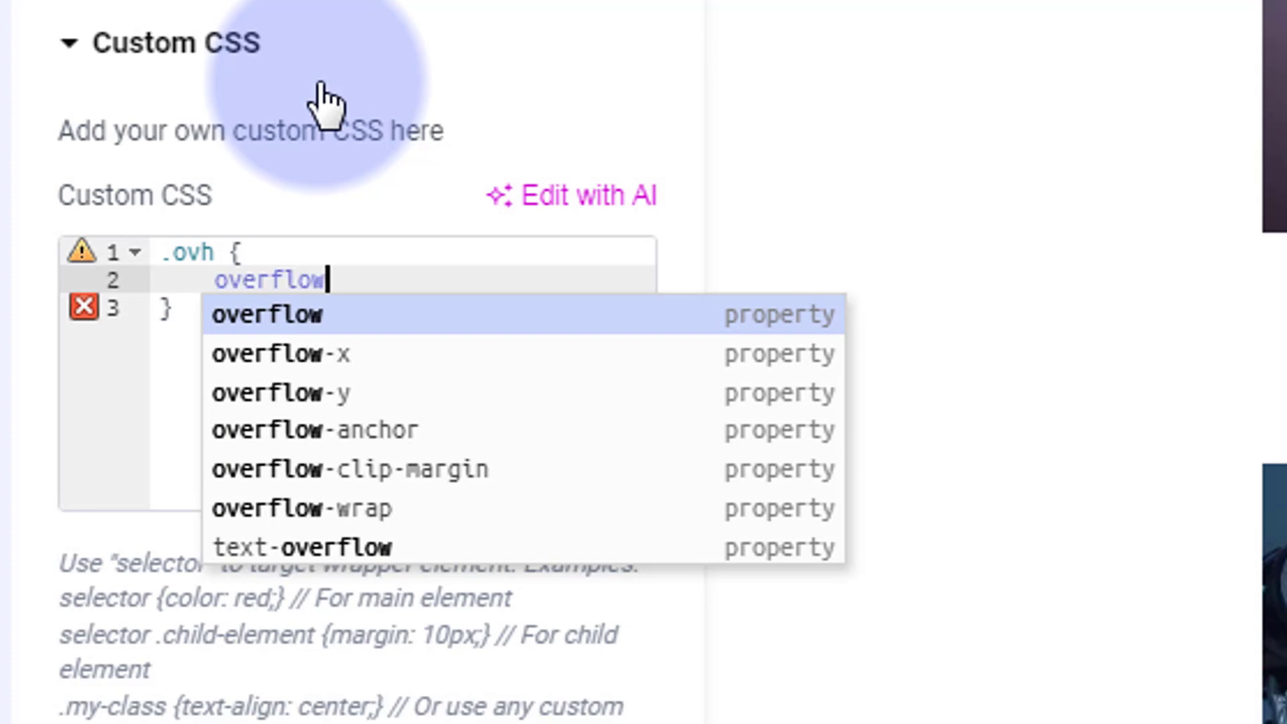
type(":h;")
key("Return")
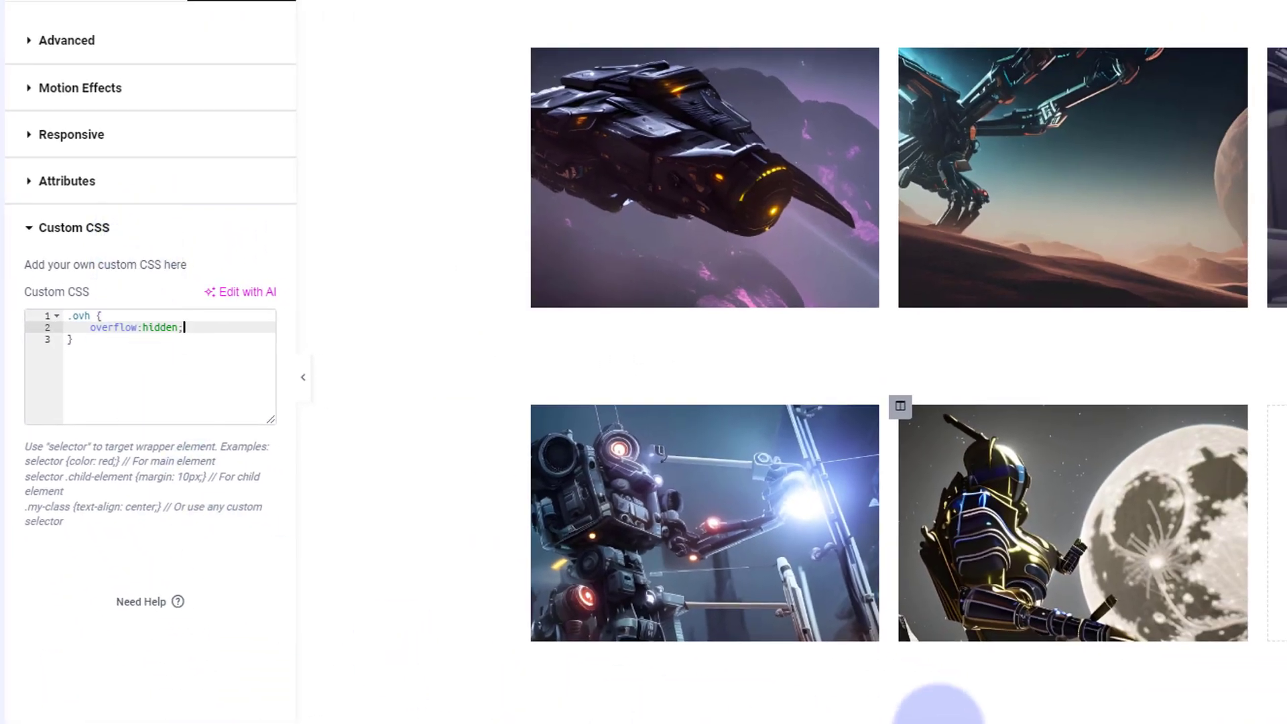
mouse_move(1038, 594)
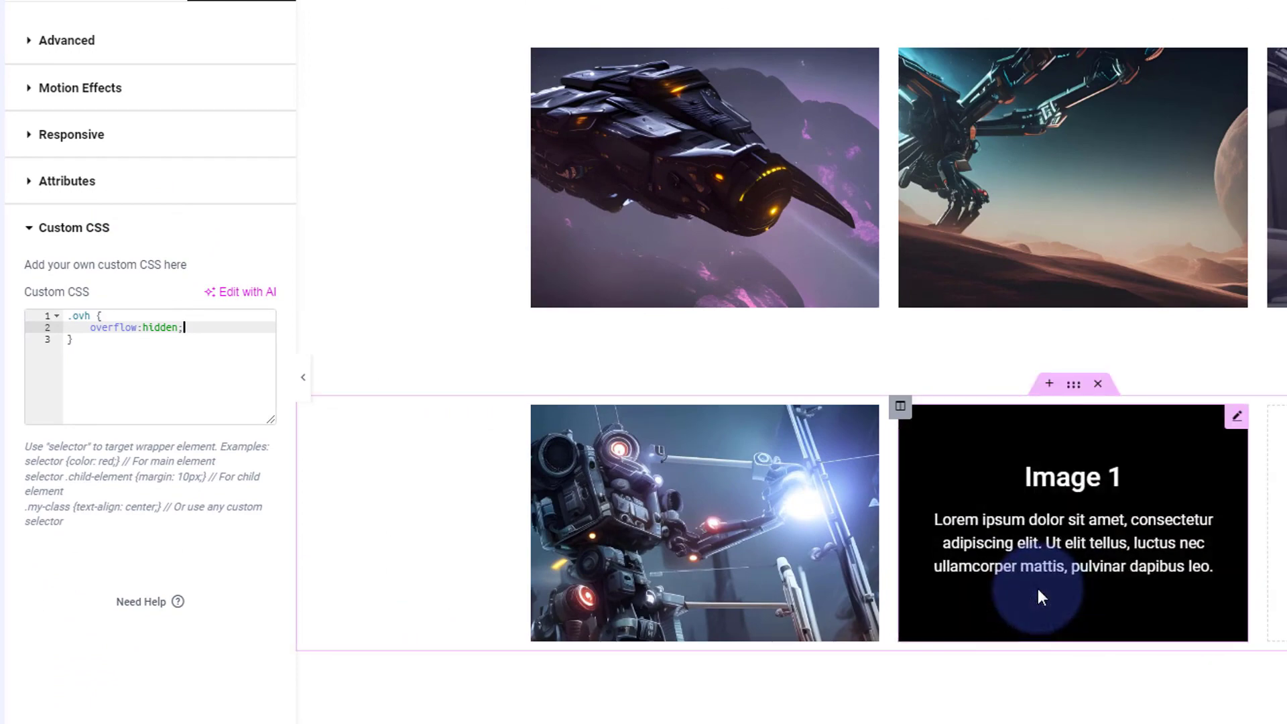
mouse_move(1040, 567)
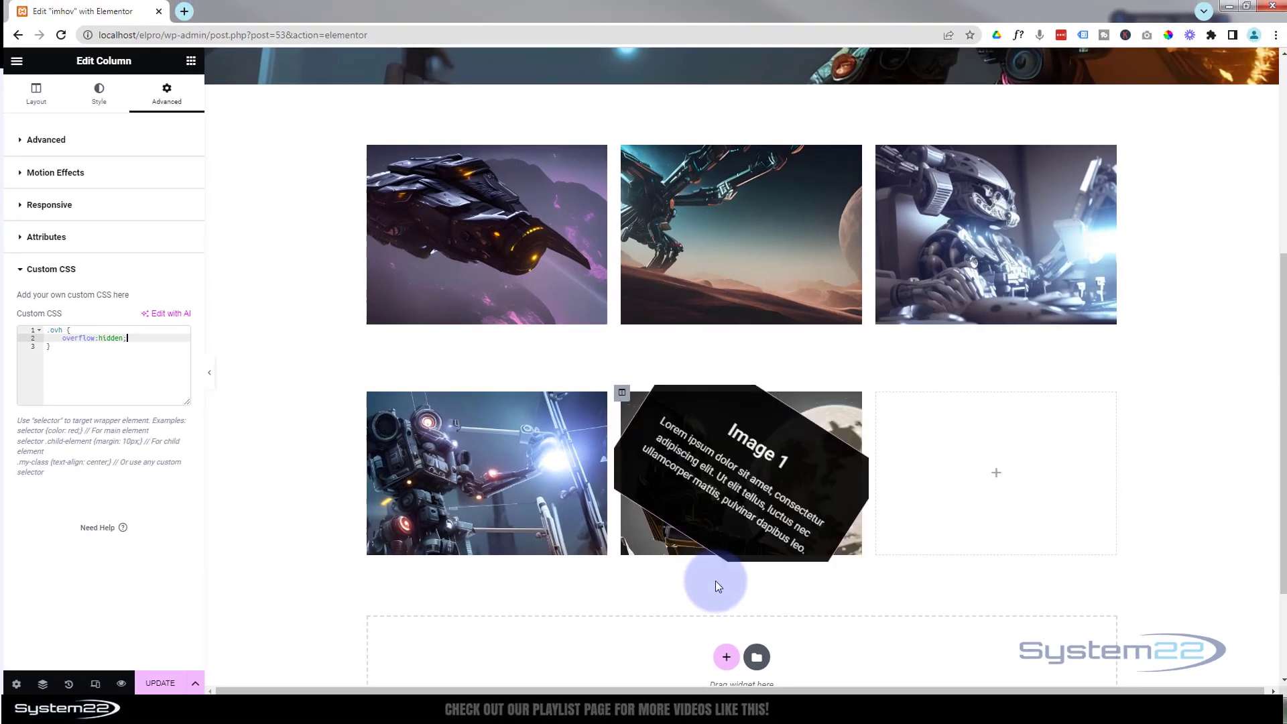
mouse_move(710, 508)
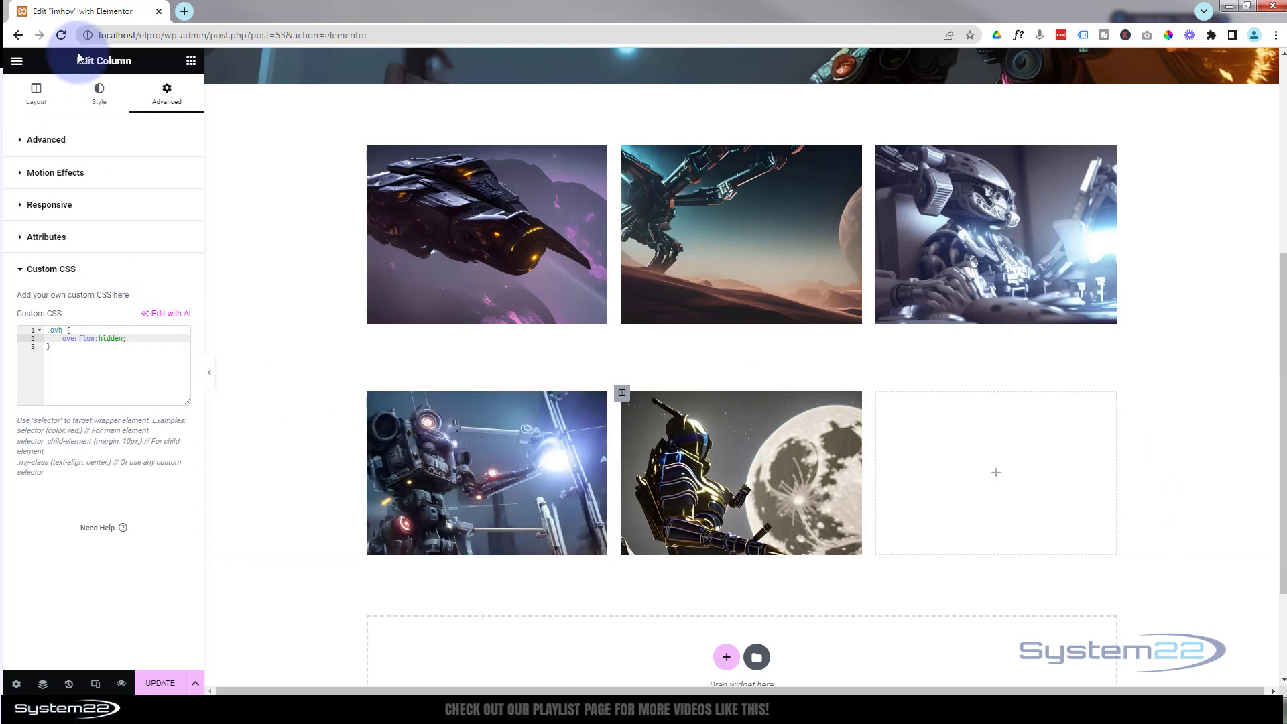
Duplicate the middle column's text widget and move the copy into the empty third column.
left_click(748, 434)
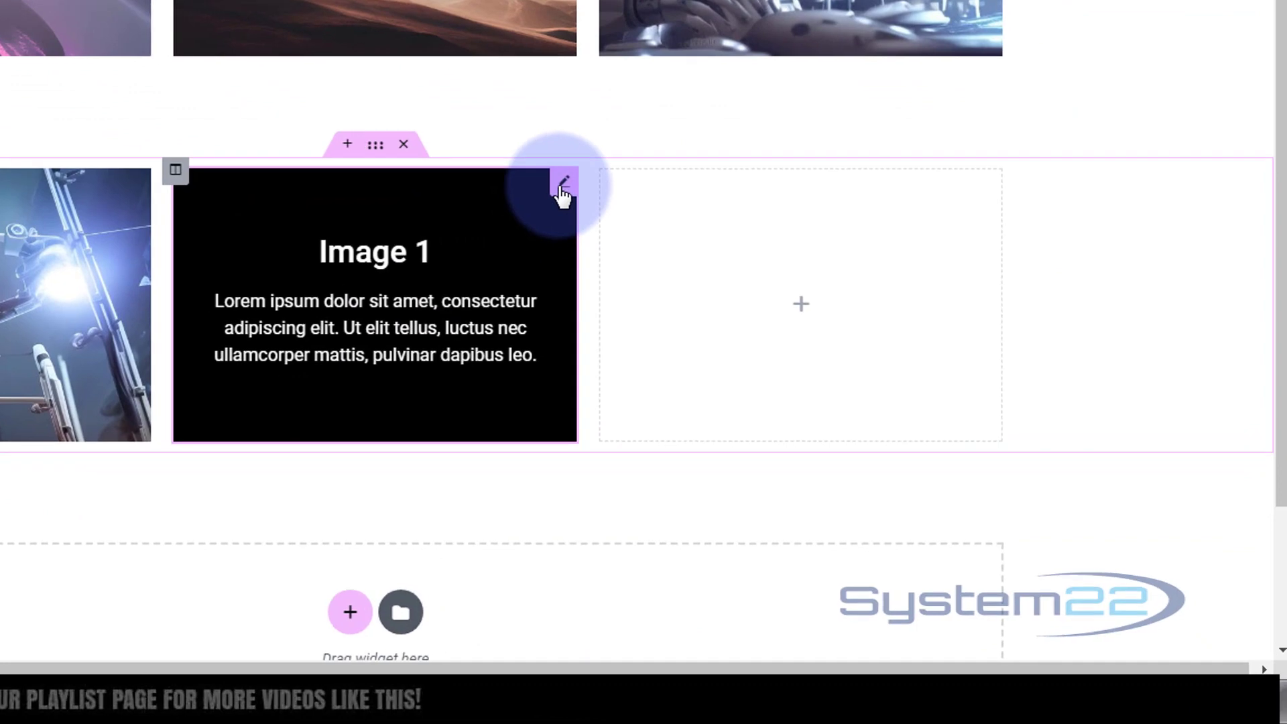
right_click(563, 195)
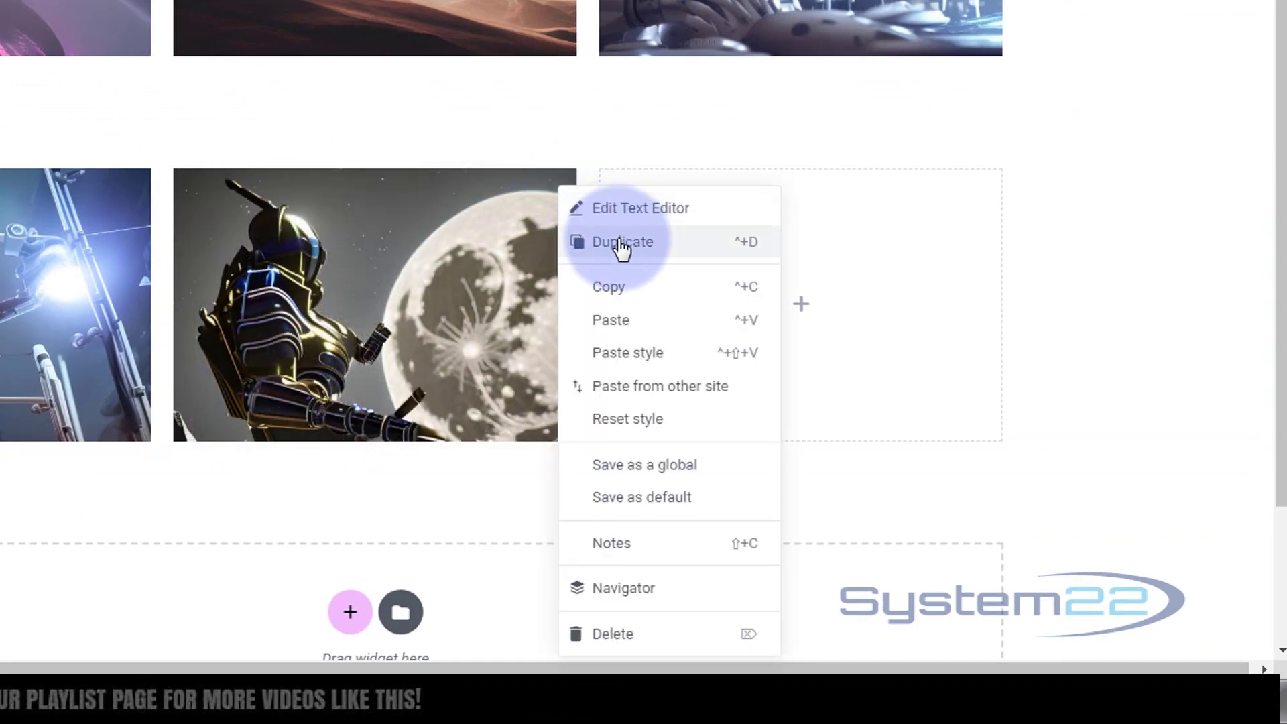
left_click(622, 242)
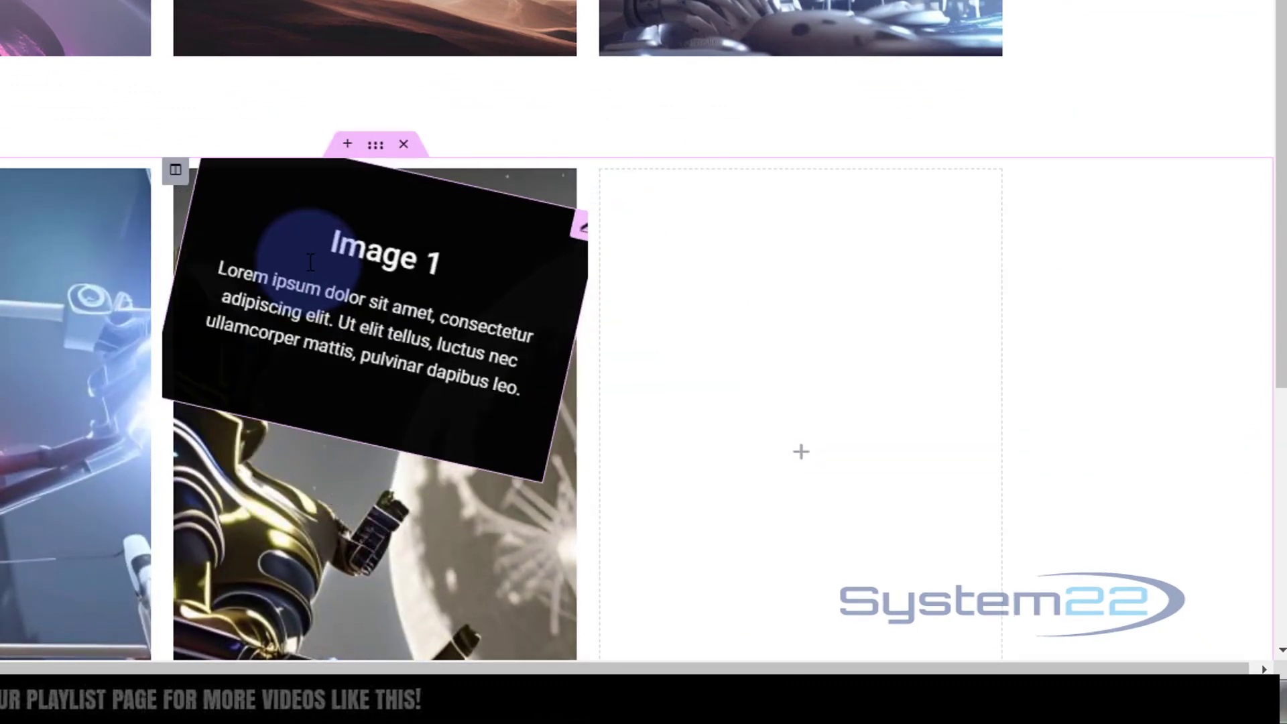
left_click_drag(563, 190, 809, 189)
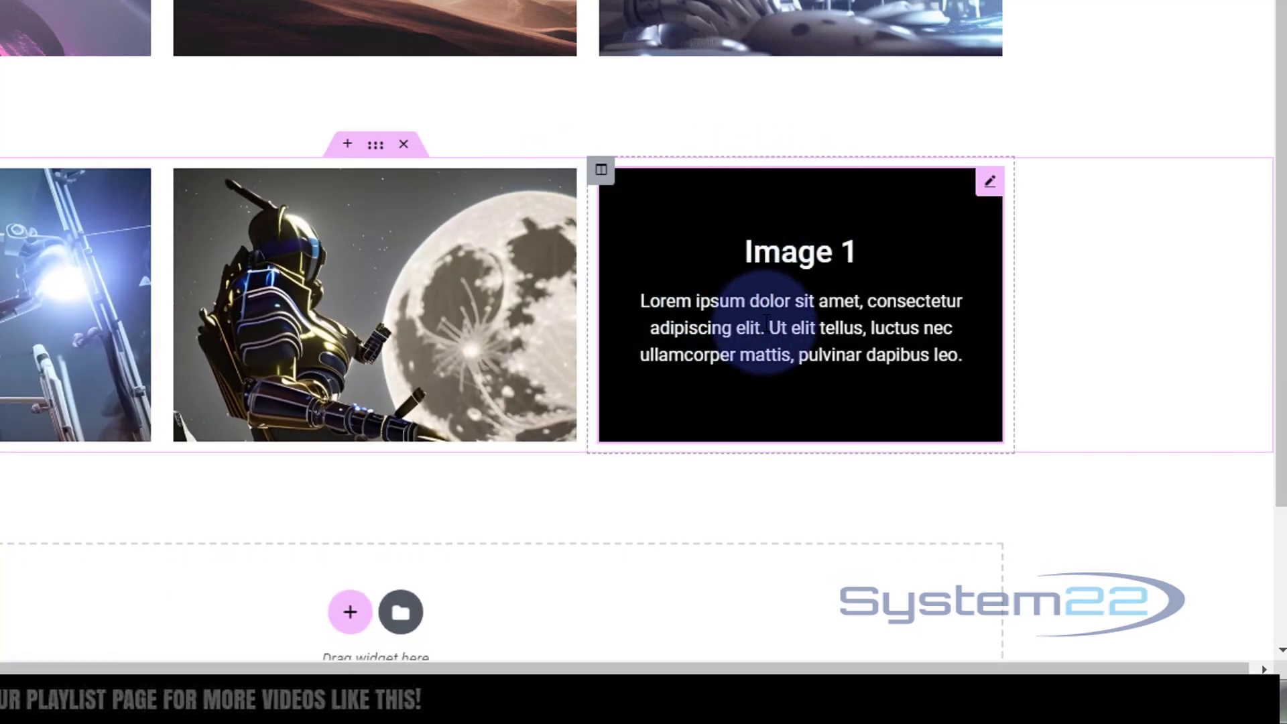
left_click_drag(601, 170, 600, 178)
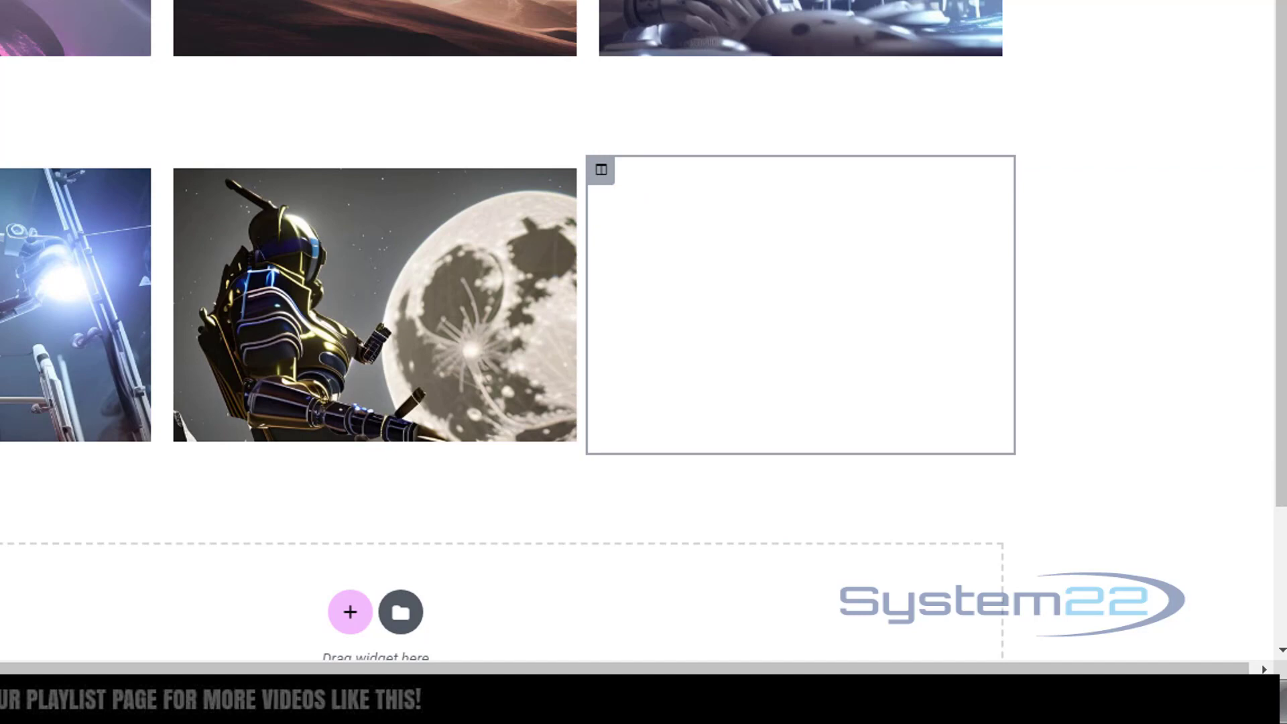
Copy the middle column and paste its style onto the third column of the lower section.
left_click_drag(221, 198, 175, 180)
right_click(176, 178)
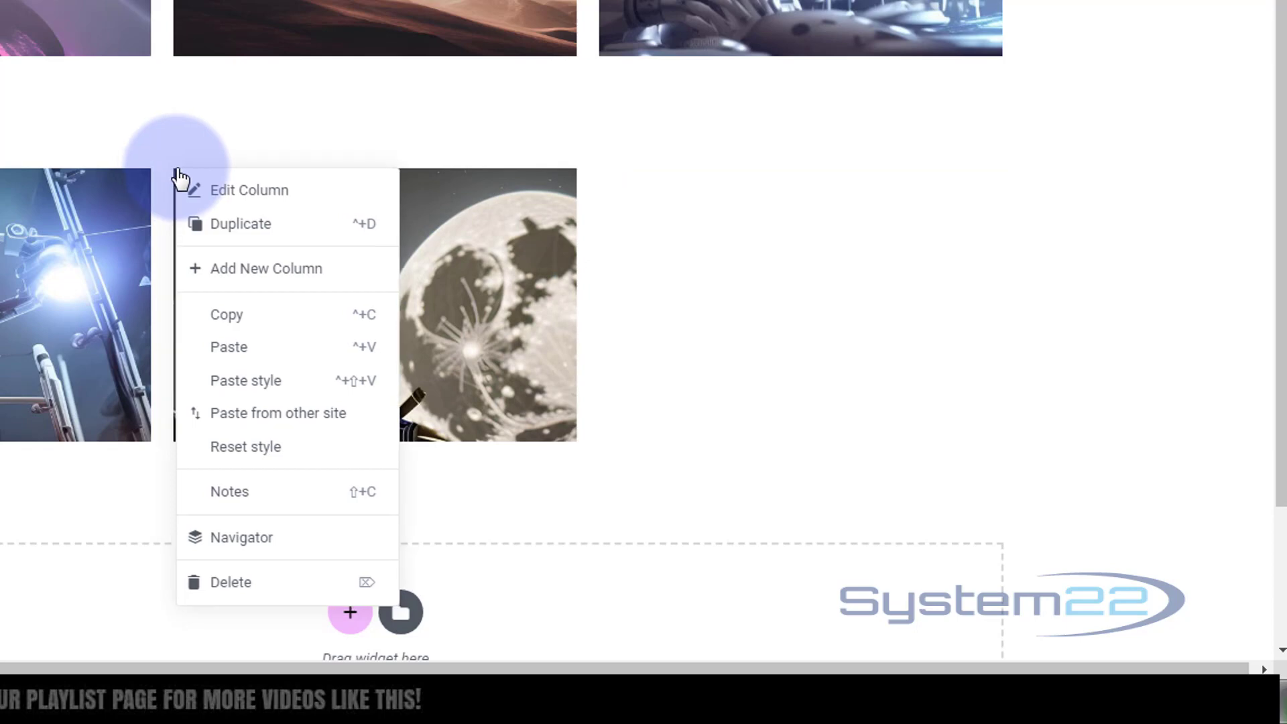
left_click(229, 316)
left_click_drag(229, 322, 620, 183)
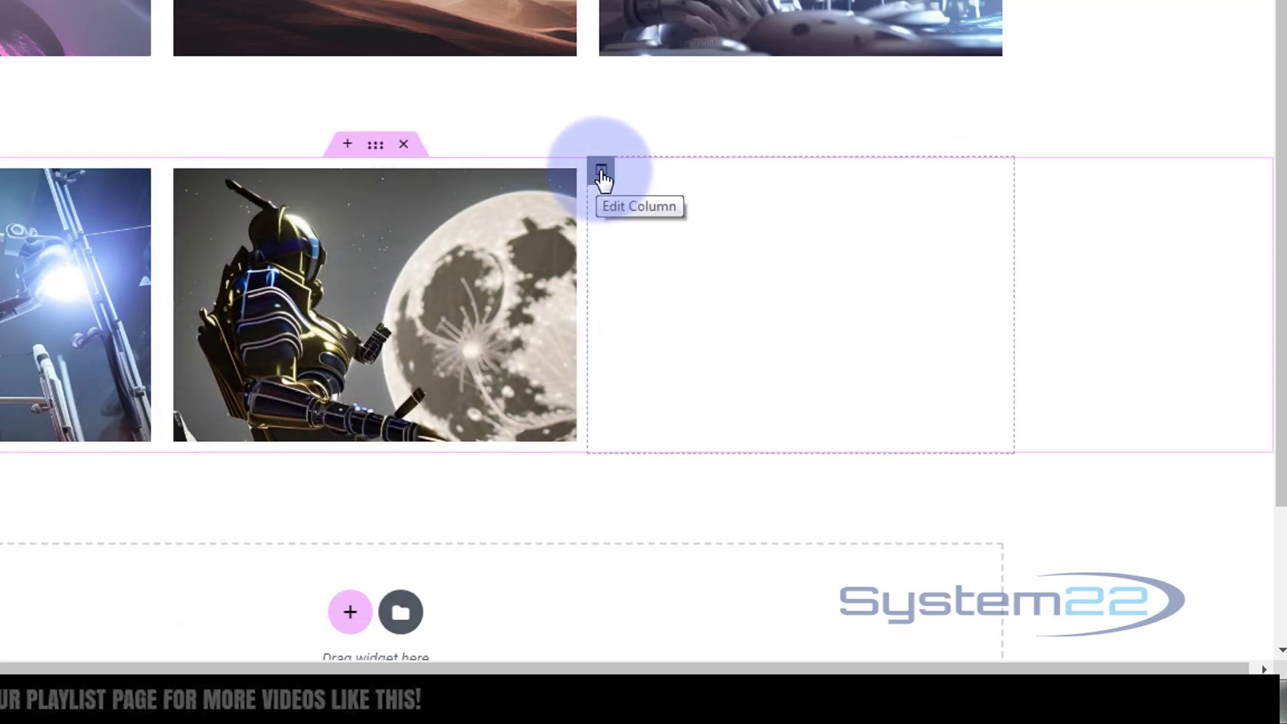
right_click(601, 178)
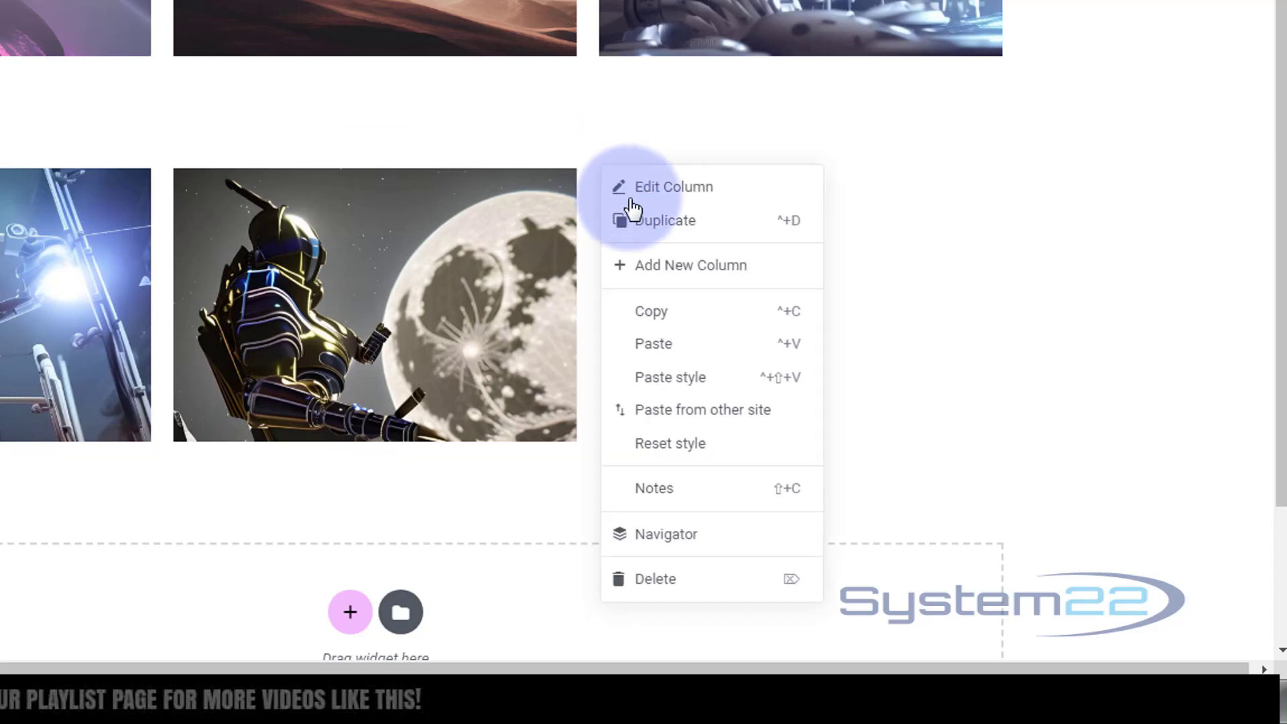
left_click(670, 377)
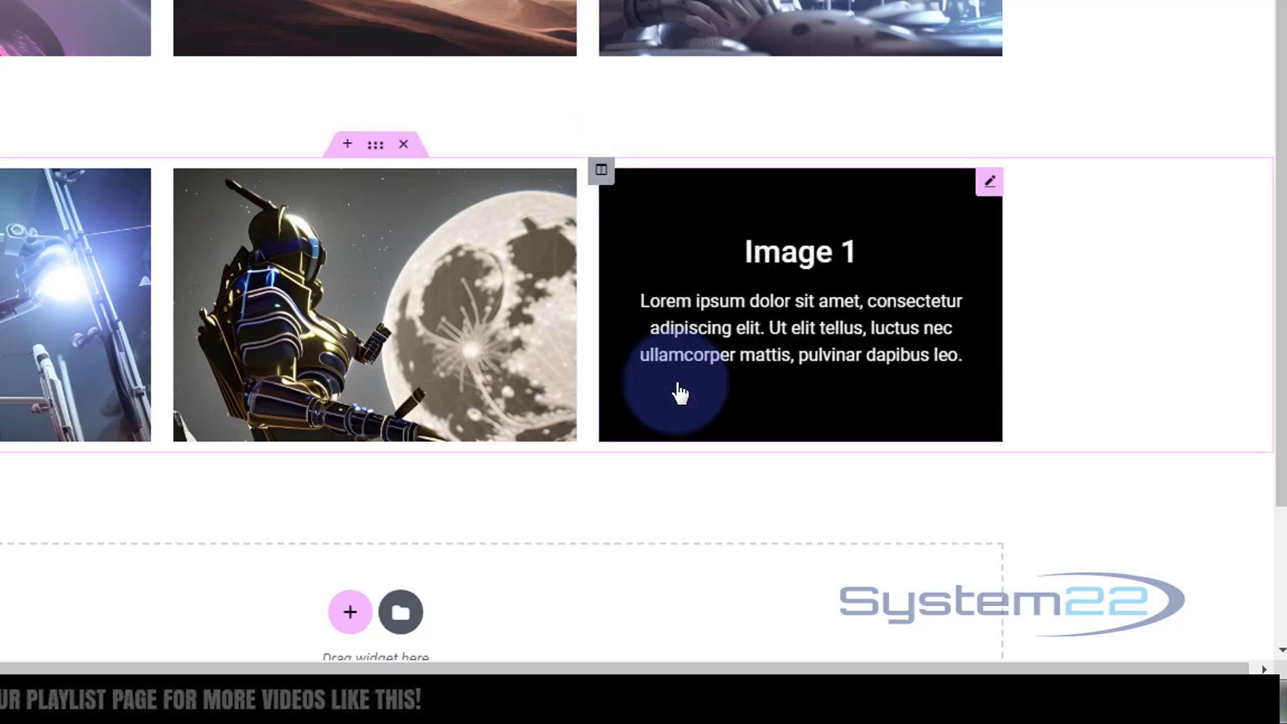
left_click_drag(674, 379, 1147, 340)
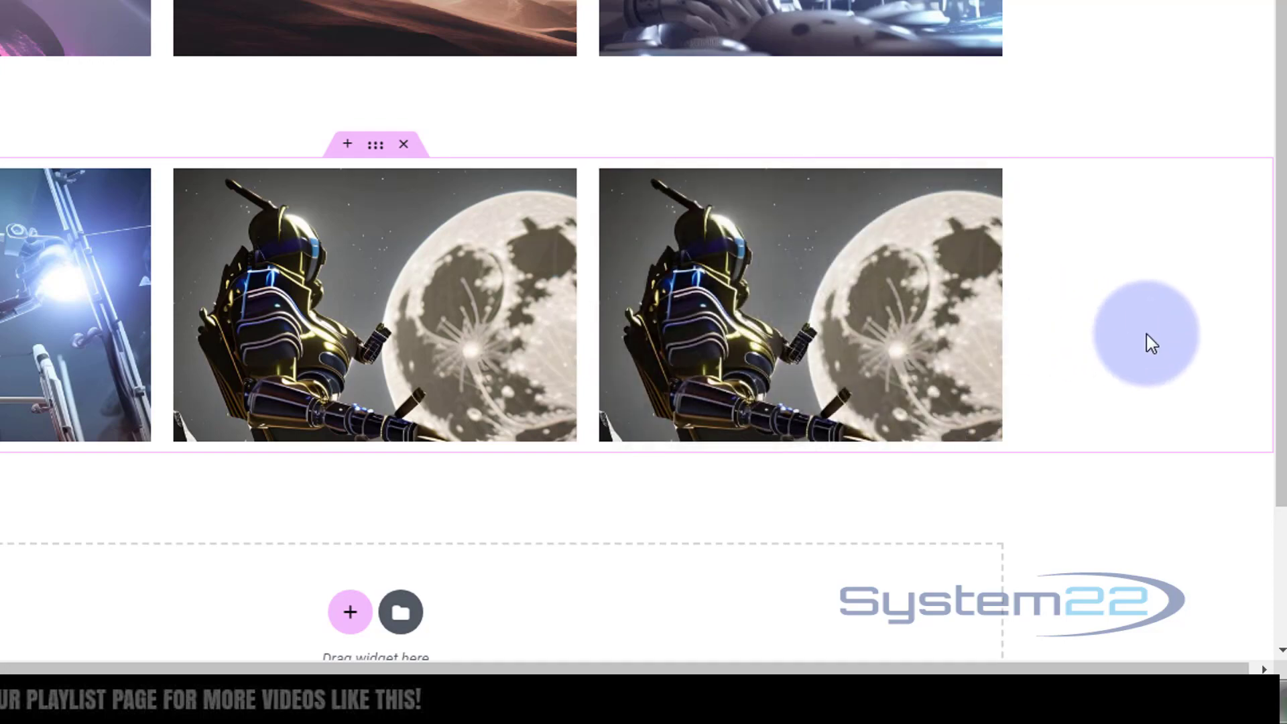
mouse_move(749, 336)
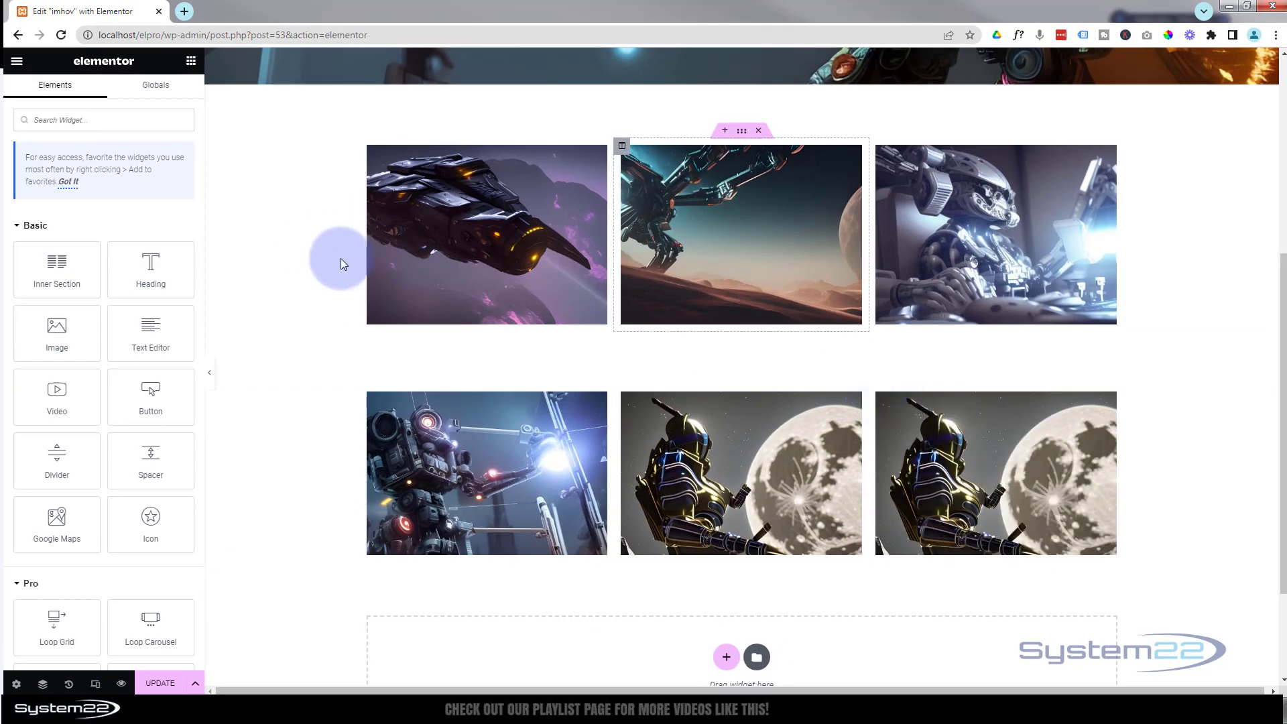
Upload the robot image with the blue chest plate and set it as the third column's background image.
left_click(876, 392)
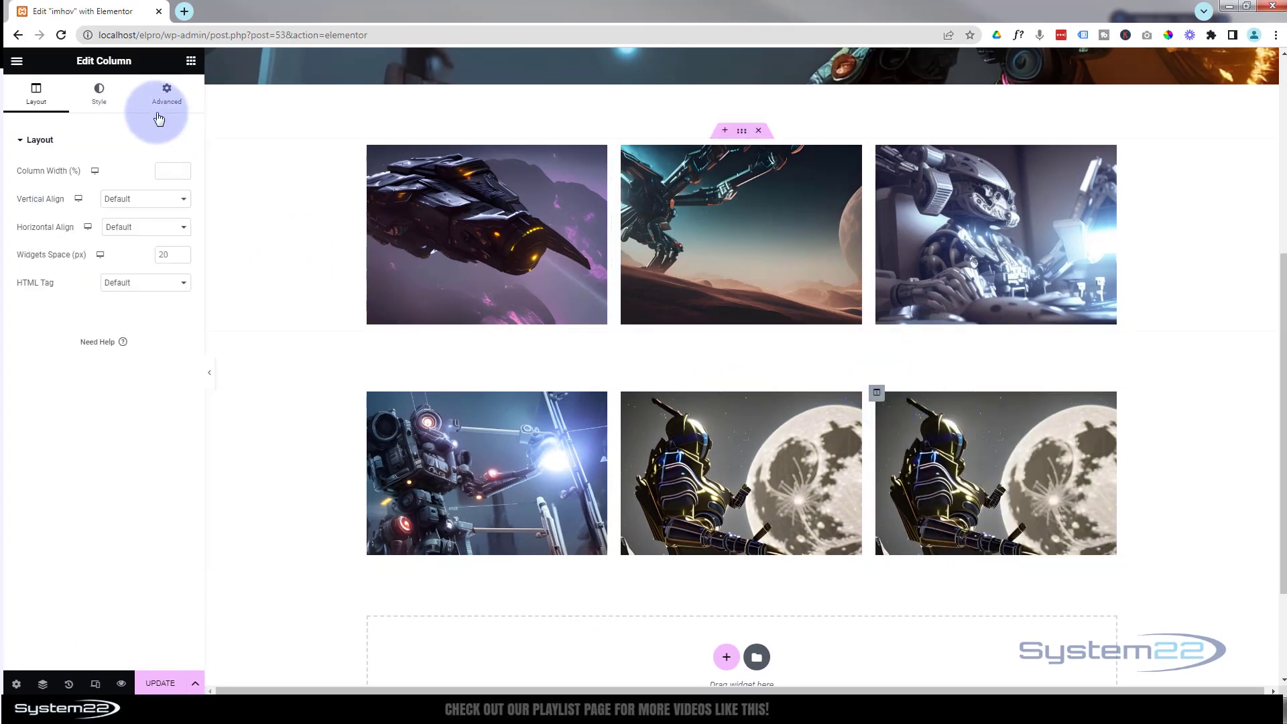
left_click(99, 101)
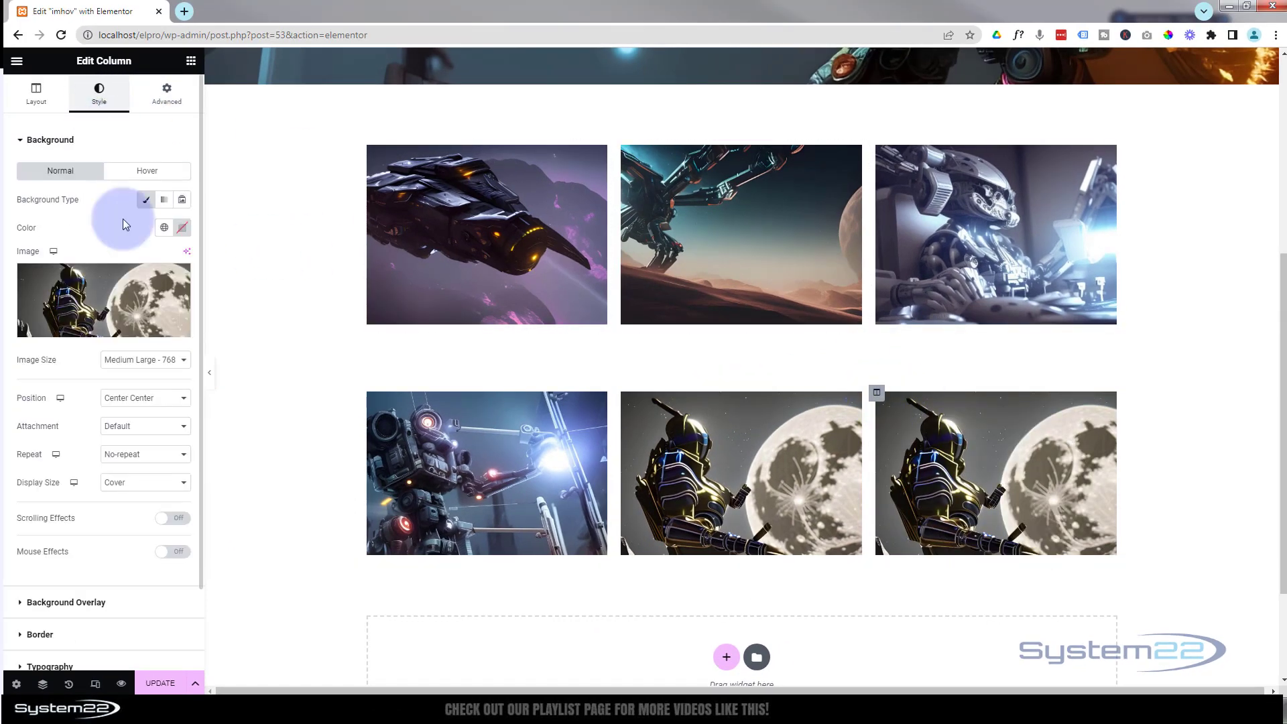
left_click(105, 296)
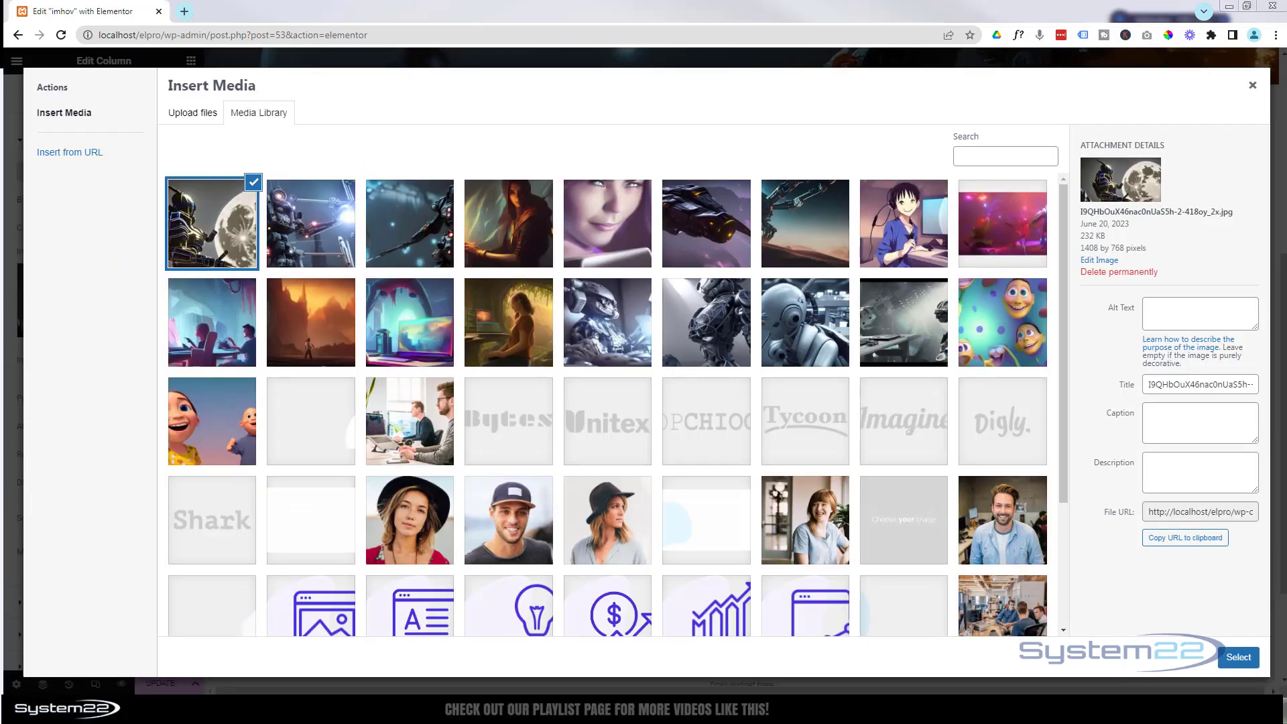
left_click_drag(0, 285, 292, 281)
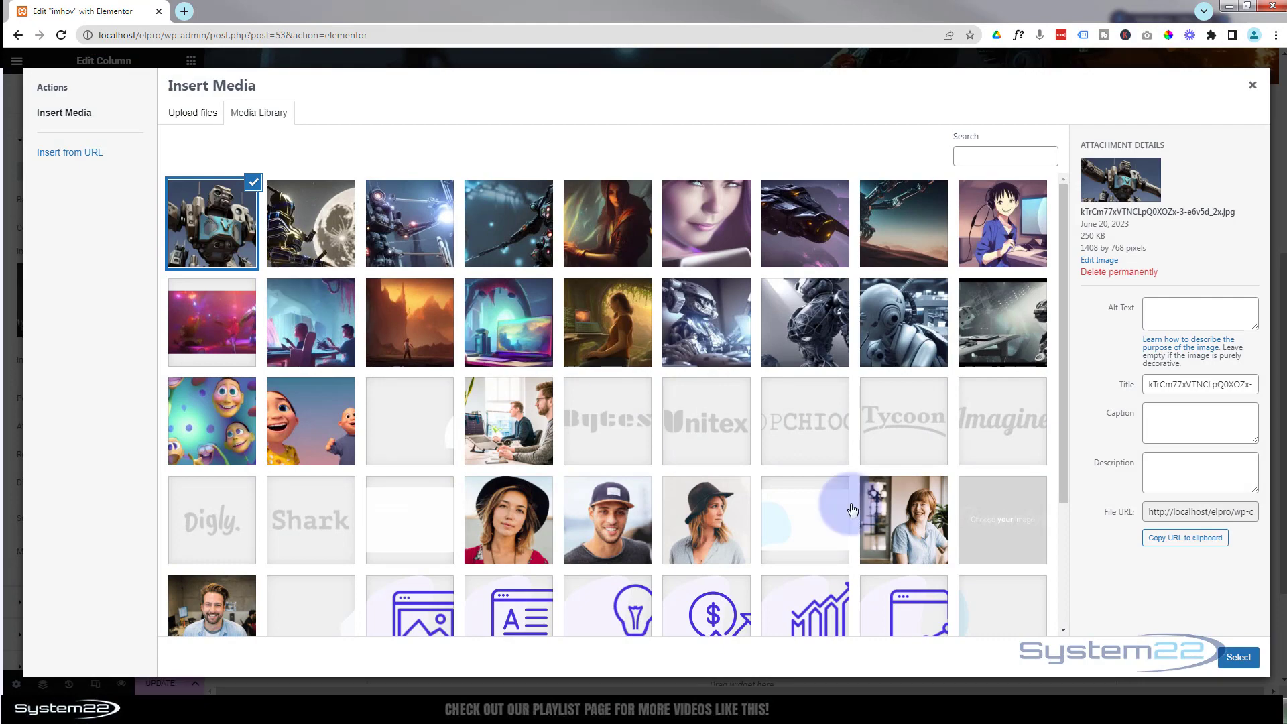
left_click(1238, 657)
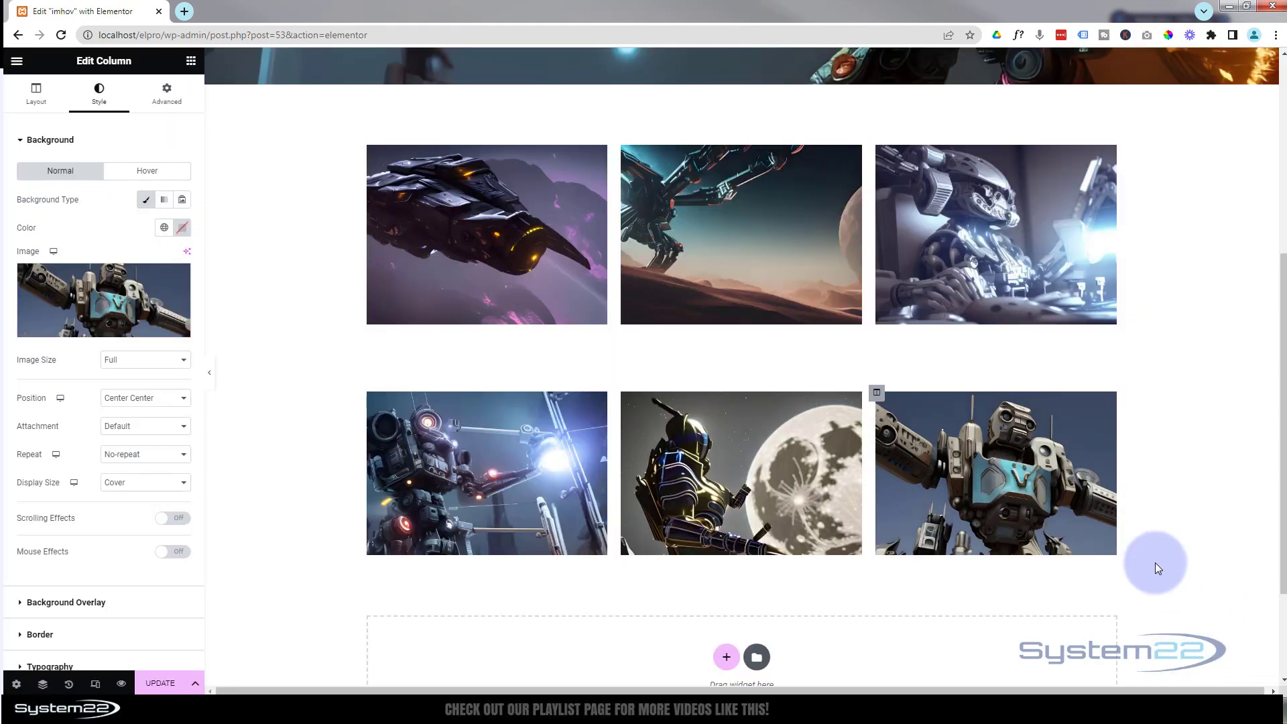
Change the CSS class of the third column's text widget to imageh3.
mouse_move(1006, 496)
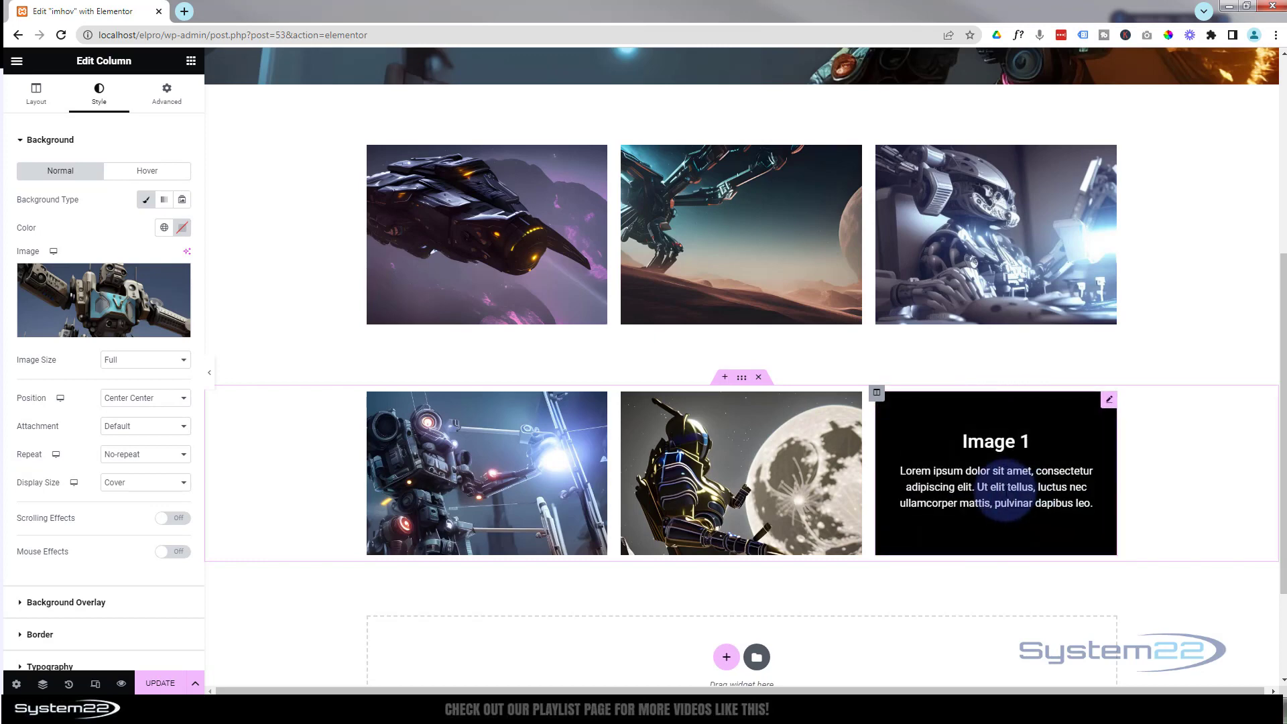
left_click(1109, 403)
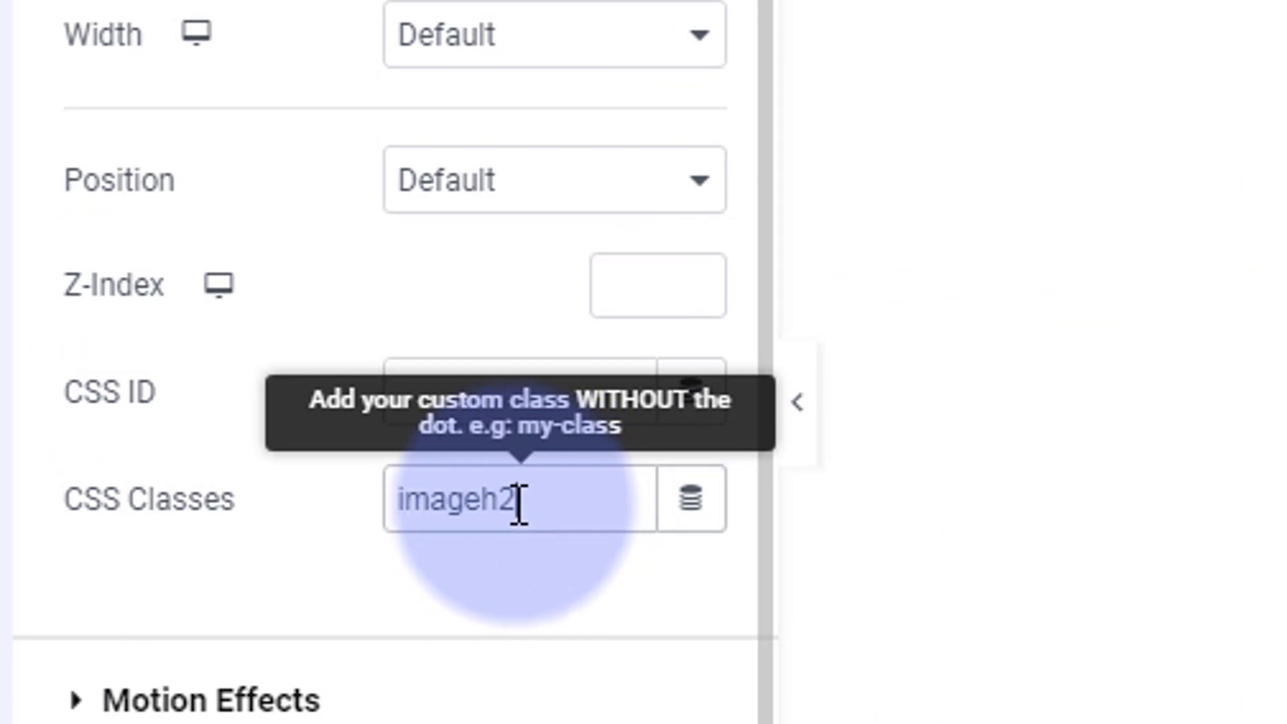
left_click_drag(505, 505, 575, 500)
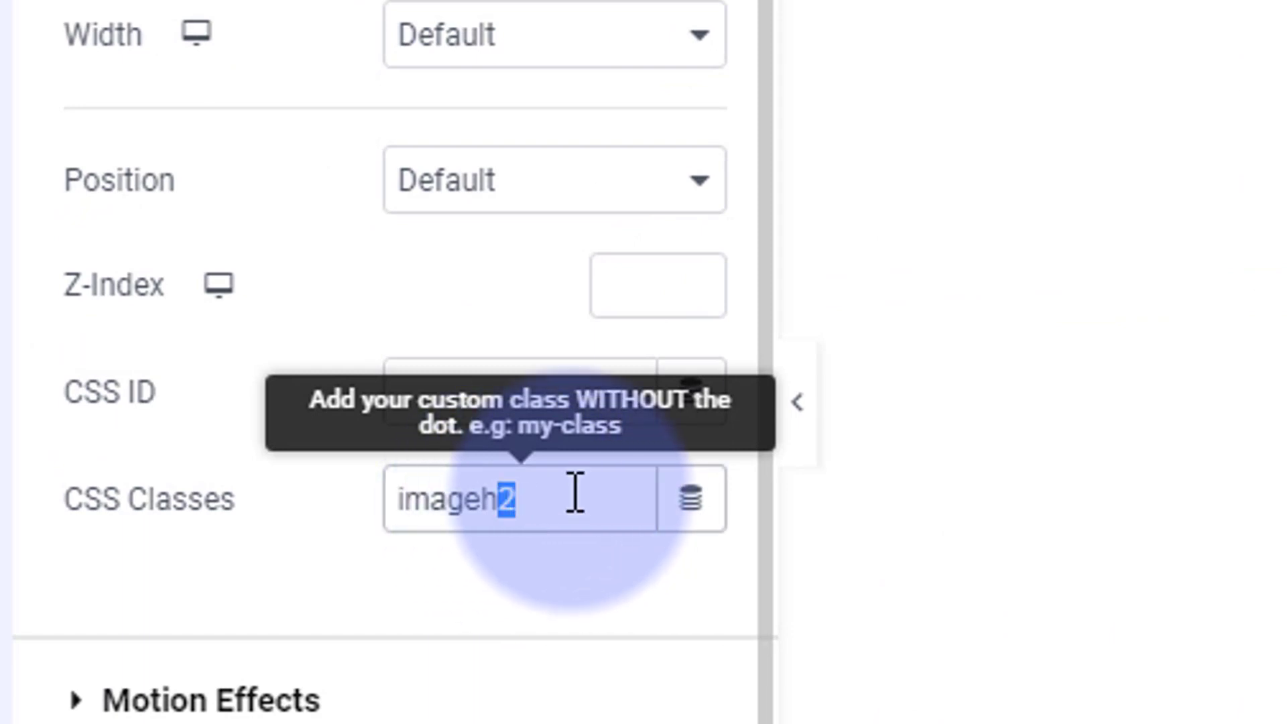
type("3")
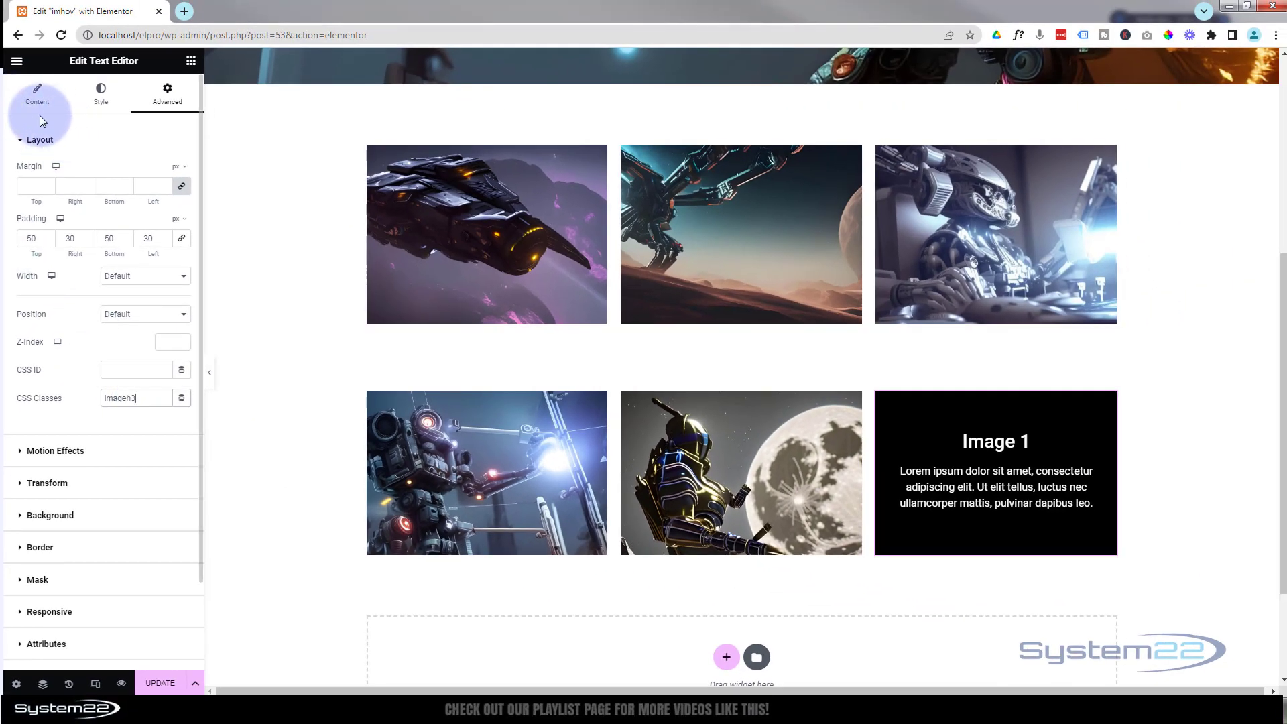
Change the heading in the third column's text widget to Image 2.
left_click(38, 103)
left_click_drag(67, 264, 75, 263)
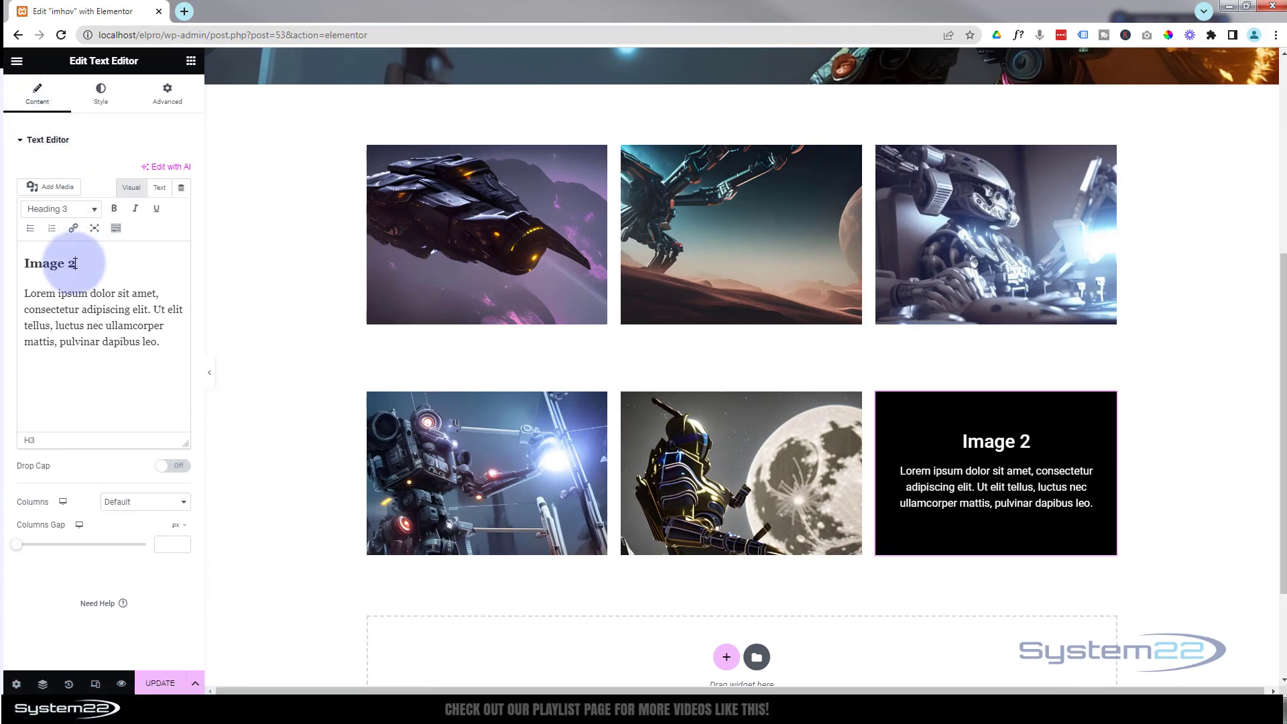
left_click(157, 98)
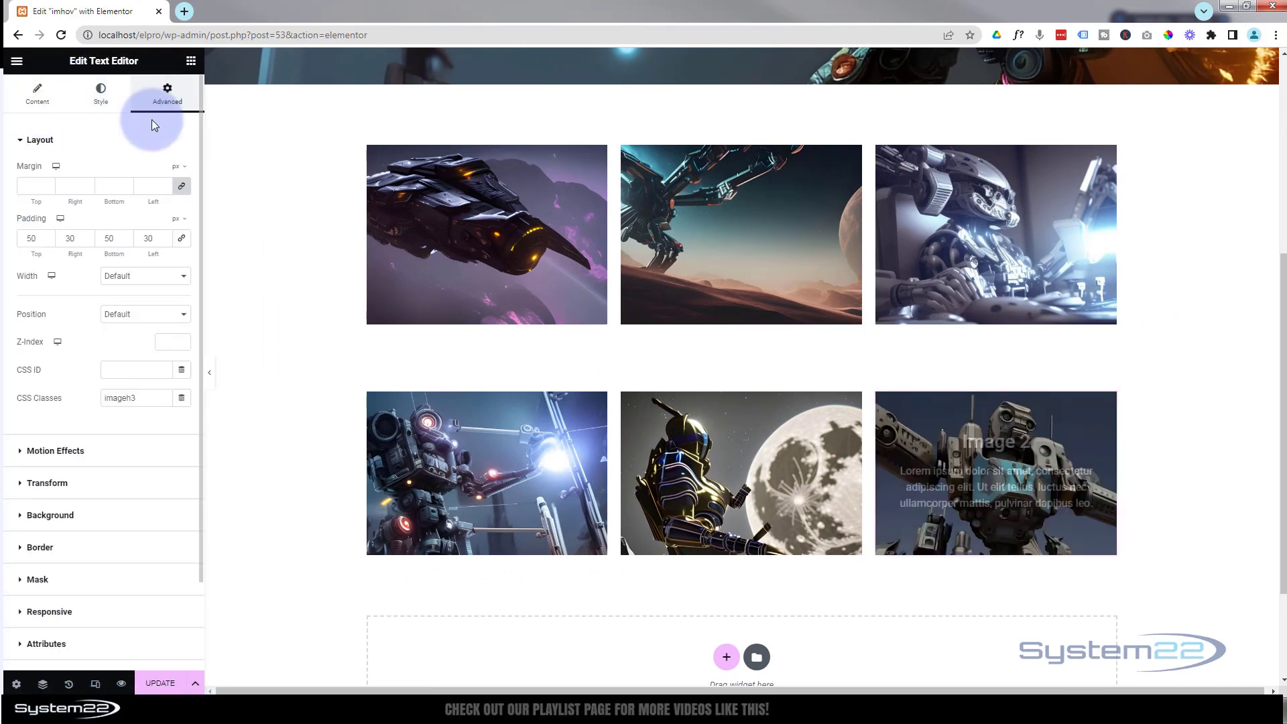
In the third column's text widget custom CSS, change rotate to rotateX in both the base and hover rules.
scroll(158, 362, "down", 2)
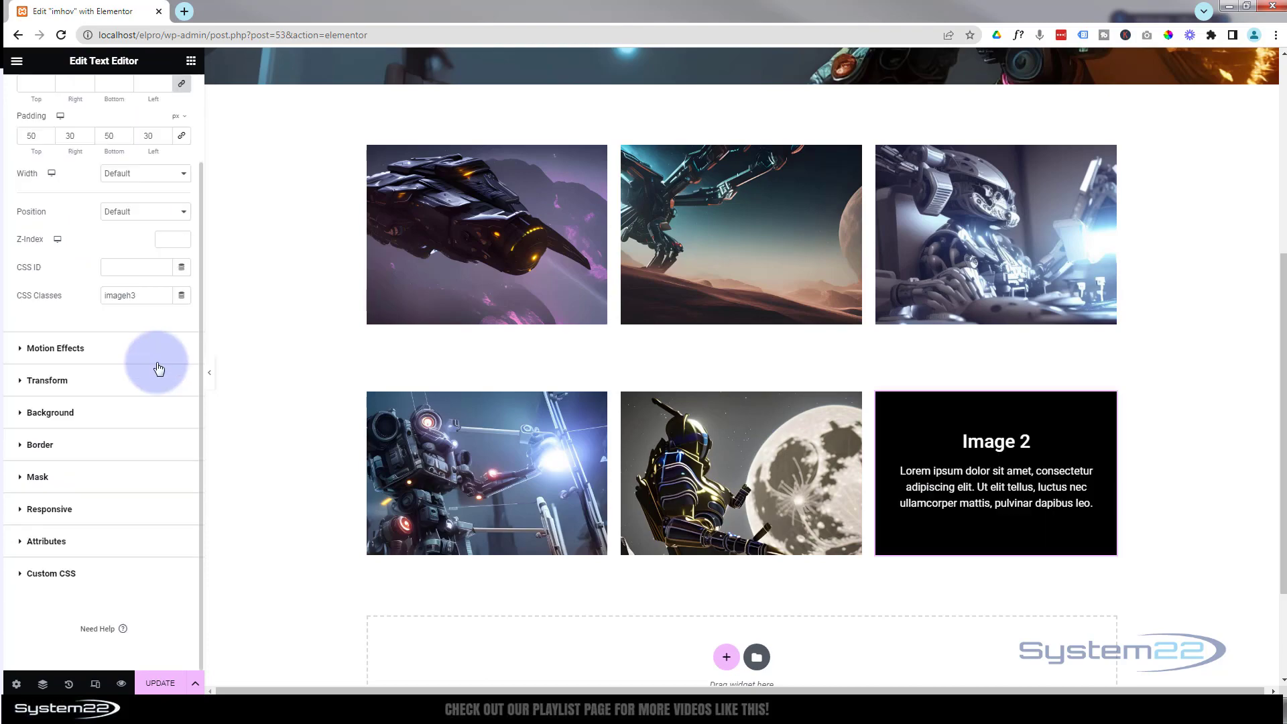
left_click(90, 577)
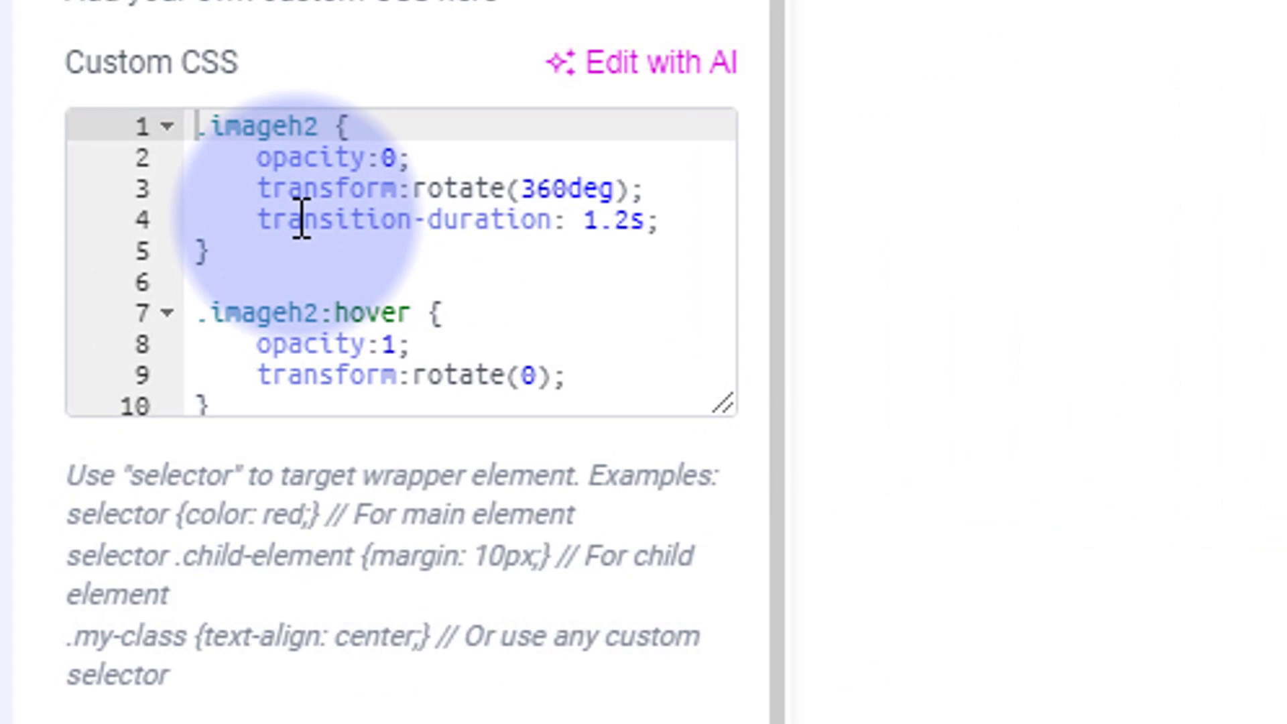
left_click(507, 188)
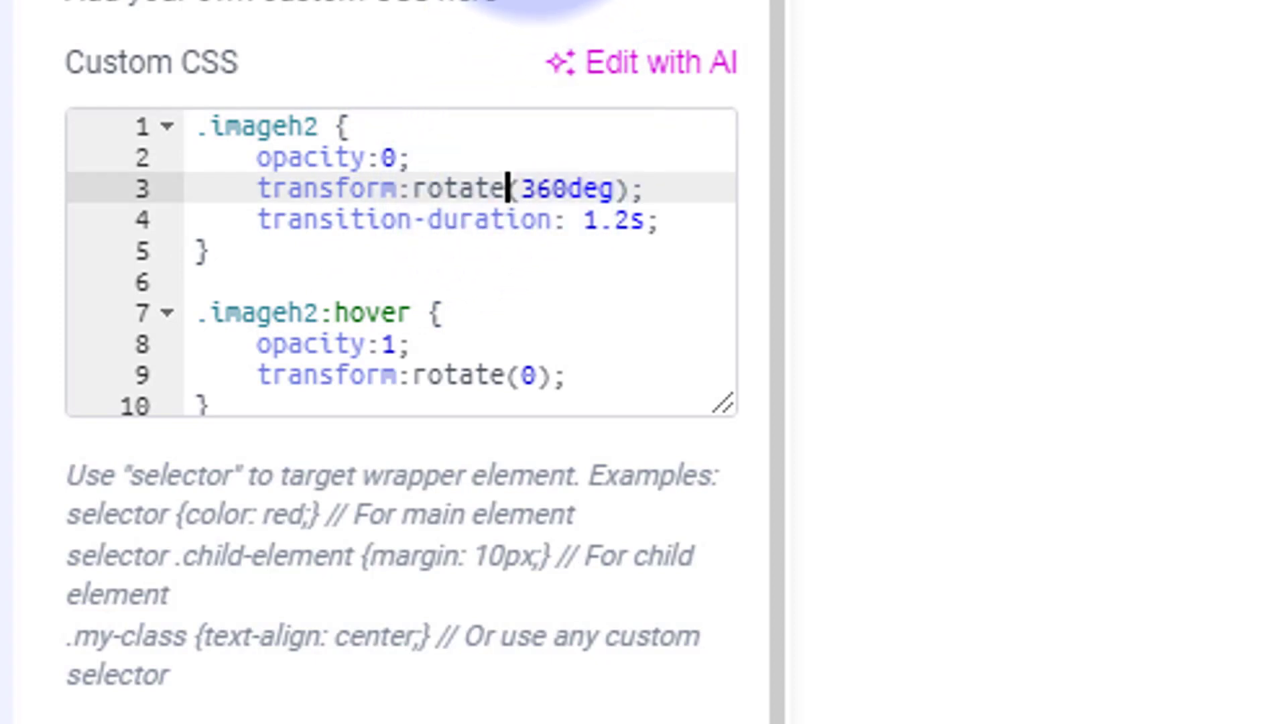
type("X")
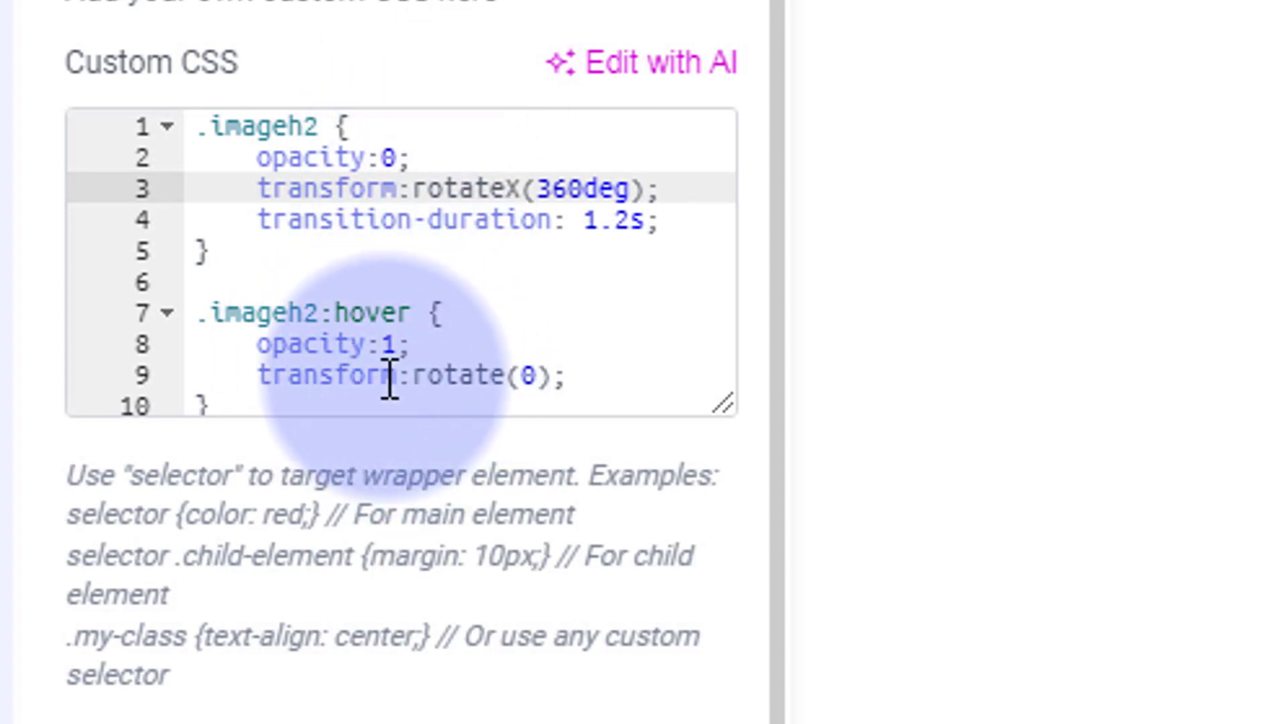
left_click(507, 374)
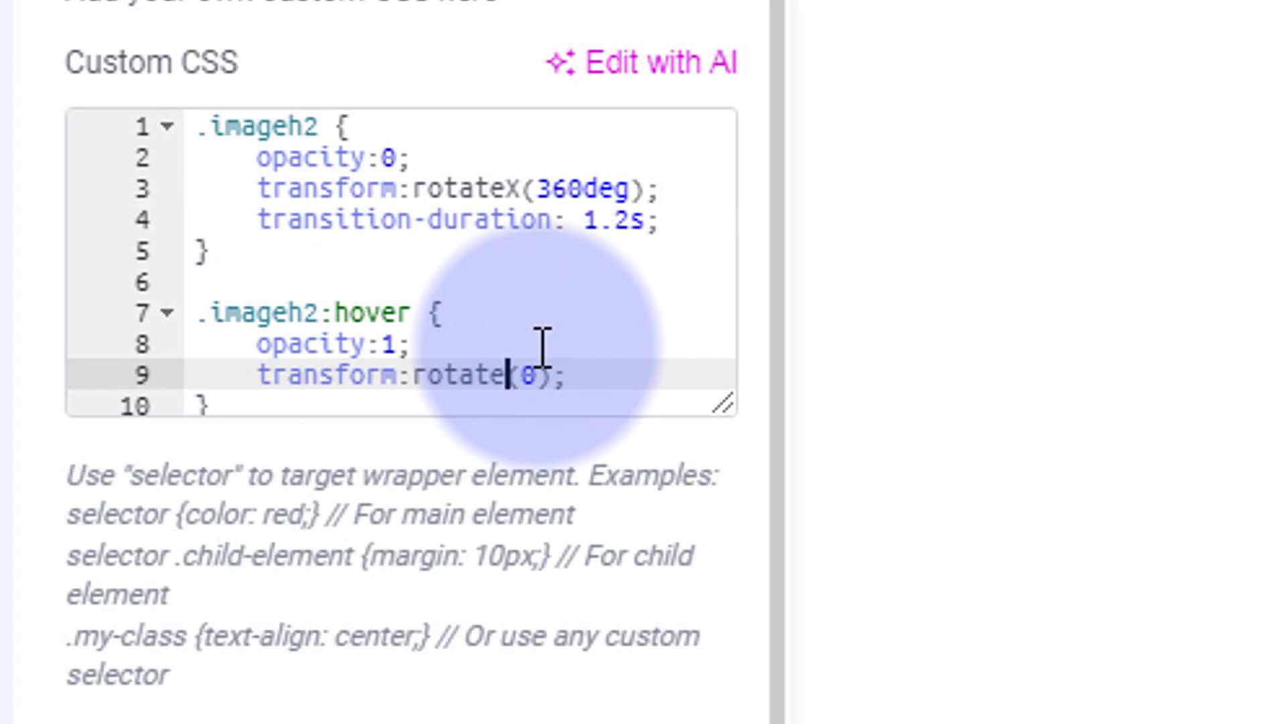
type("X")
Rename both selectors in the third column's custom CSS to .imageh3 and .imageh3:hover.
left_click_drag(303, 126, 320, 127)
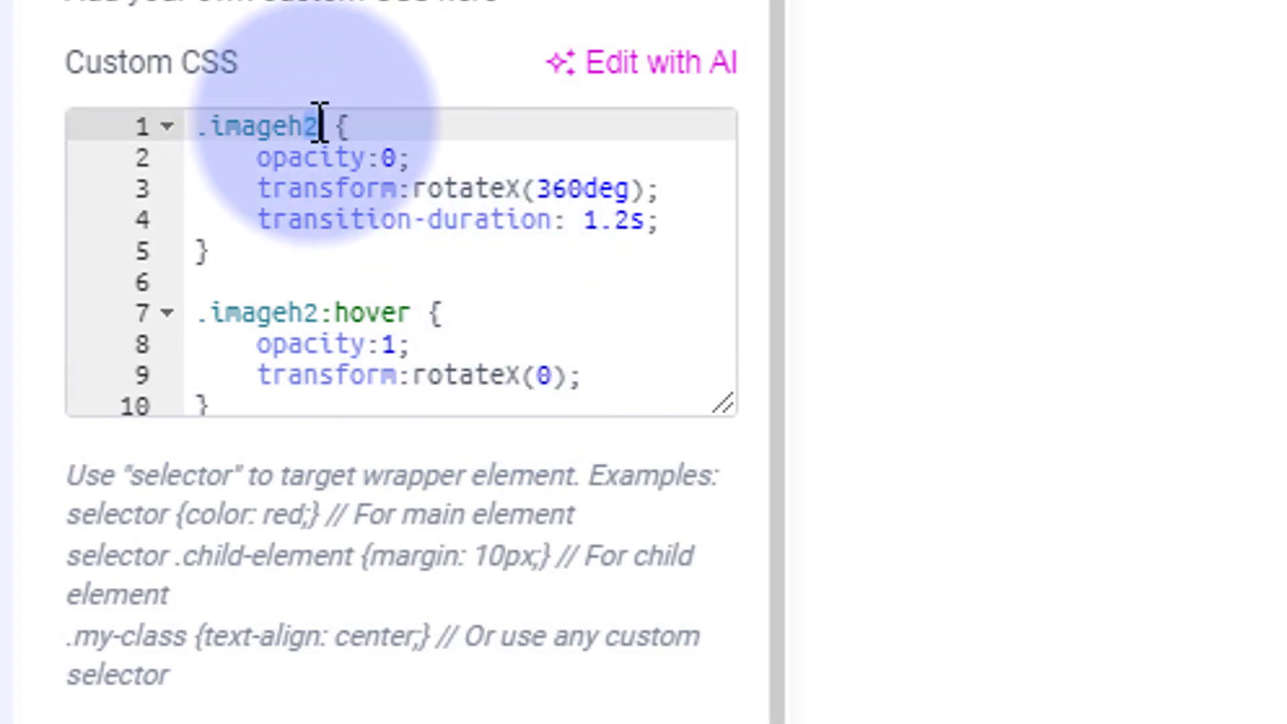
type("3")
left_click_drag(307, 313, 321, 313)
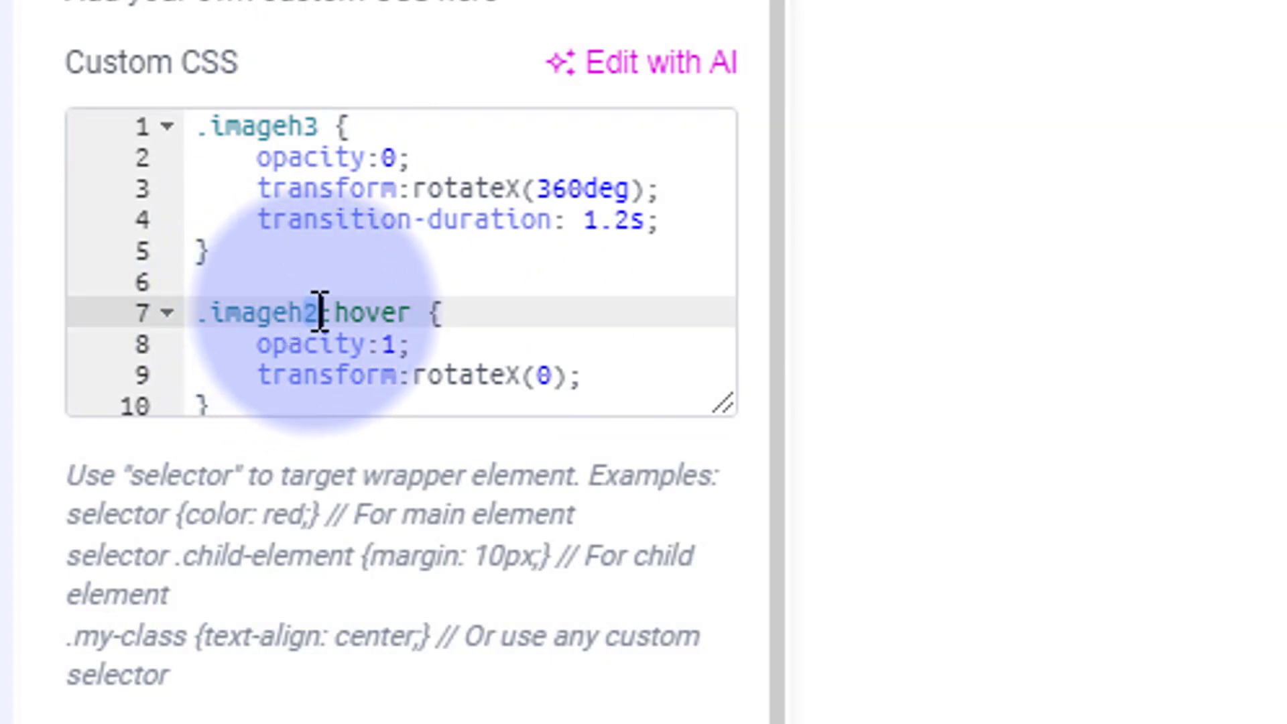
type("3")
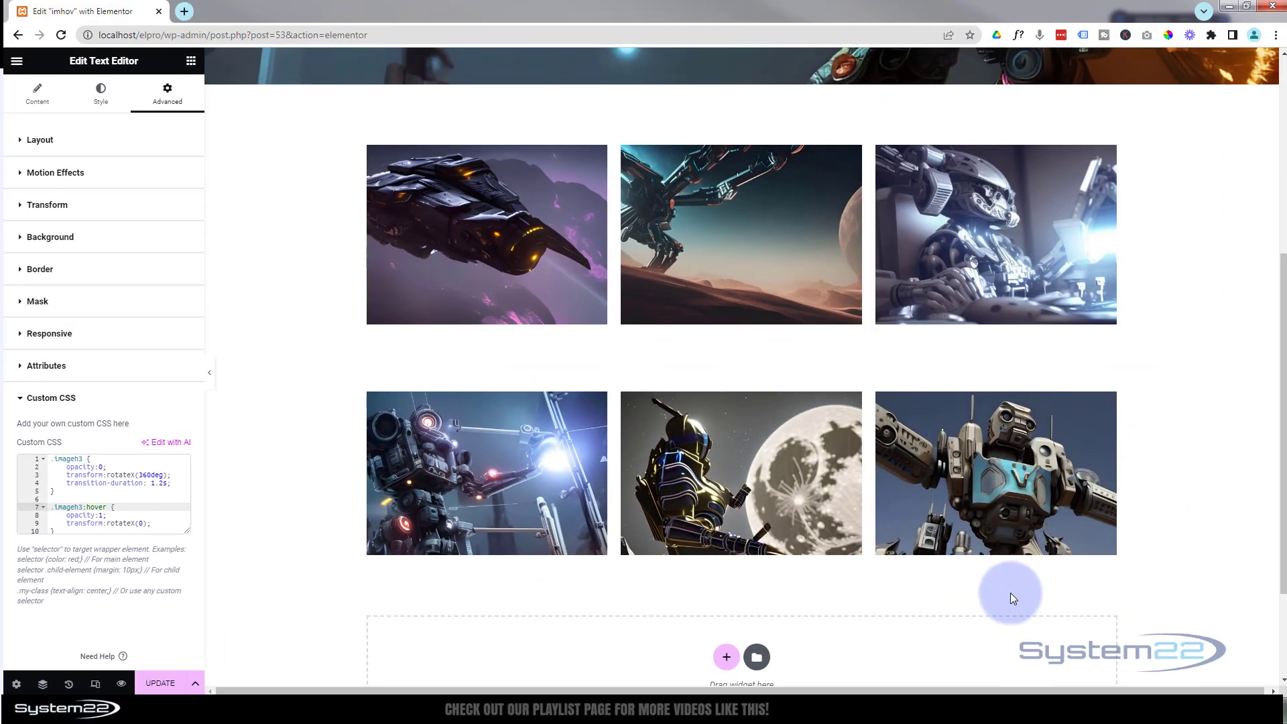
Change the heading in the third column's text widget of the lower section to Image 3.
mouse_move(1021, 480)
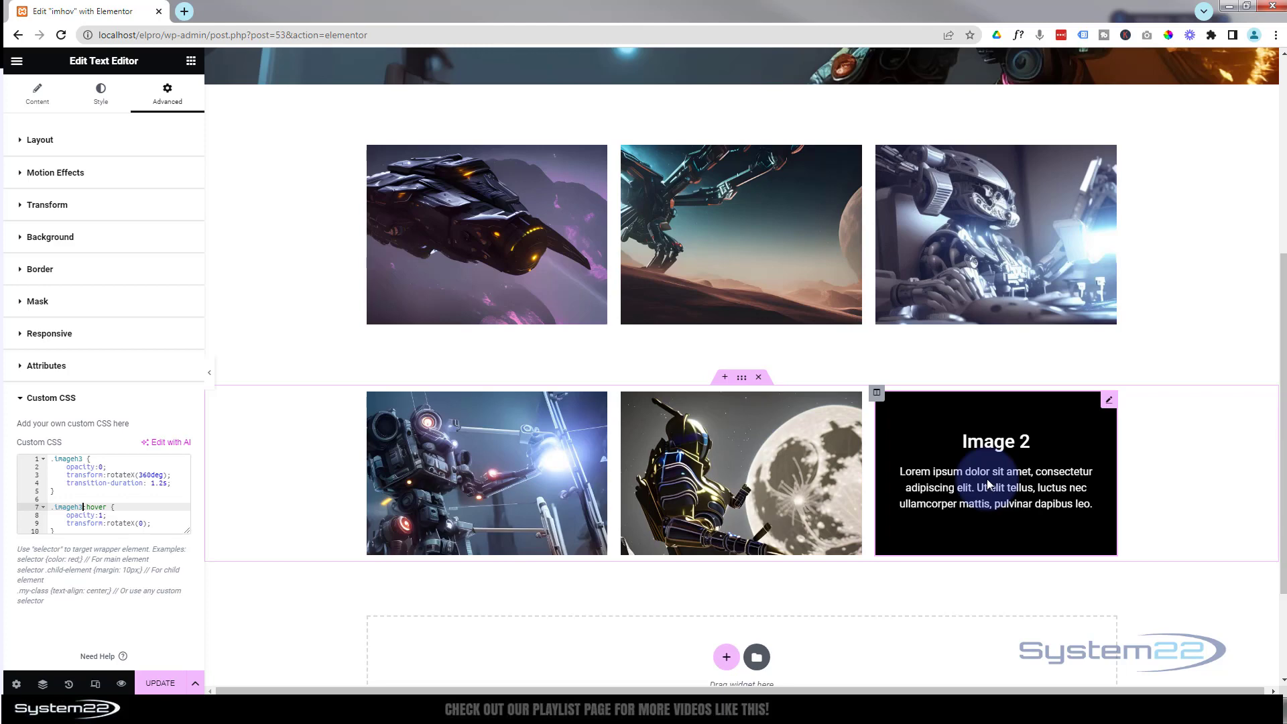
left_click(35, 99)
double_click(72, 263)
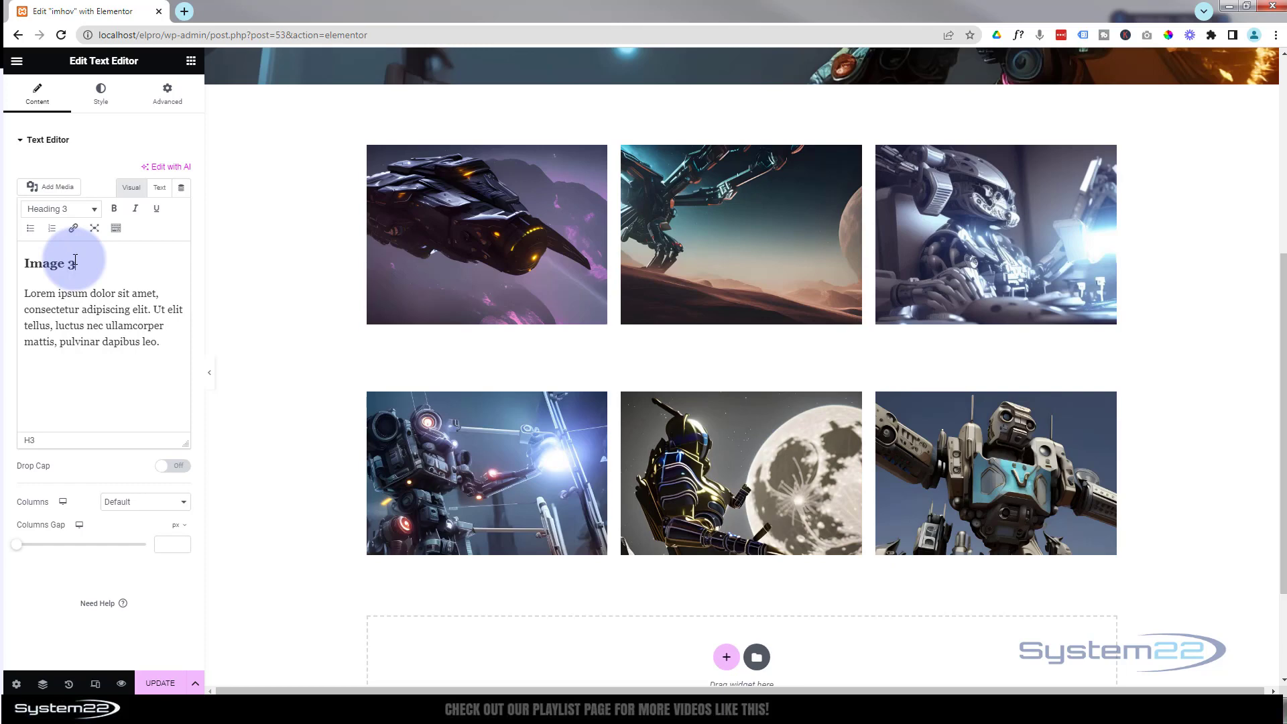
Change the heading in the lower section's middle text widget to Image 2 and open a preview of the updated page.
mouse_move(699, 415)
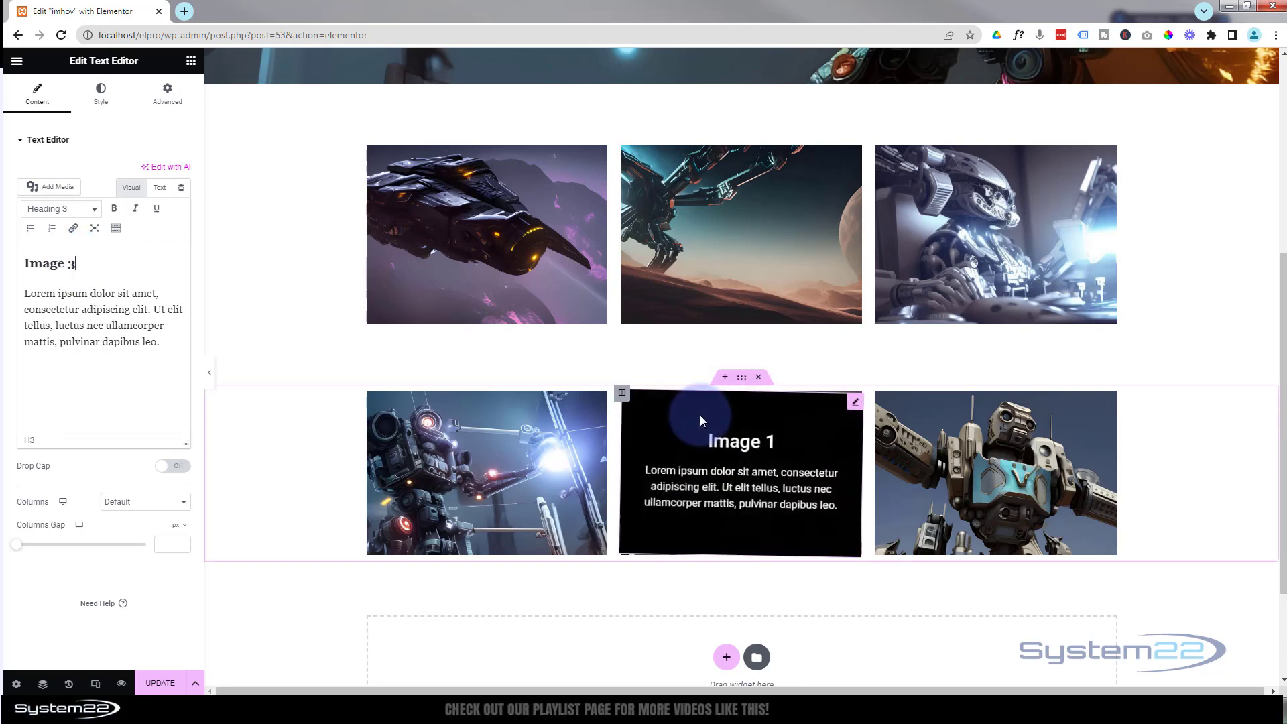
left_click(853, 400)
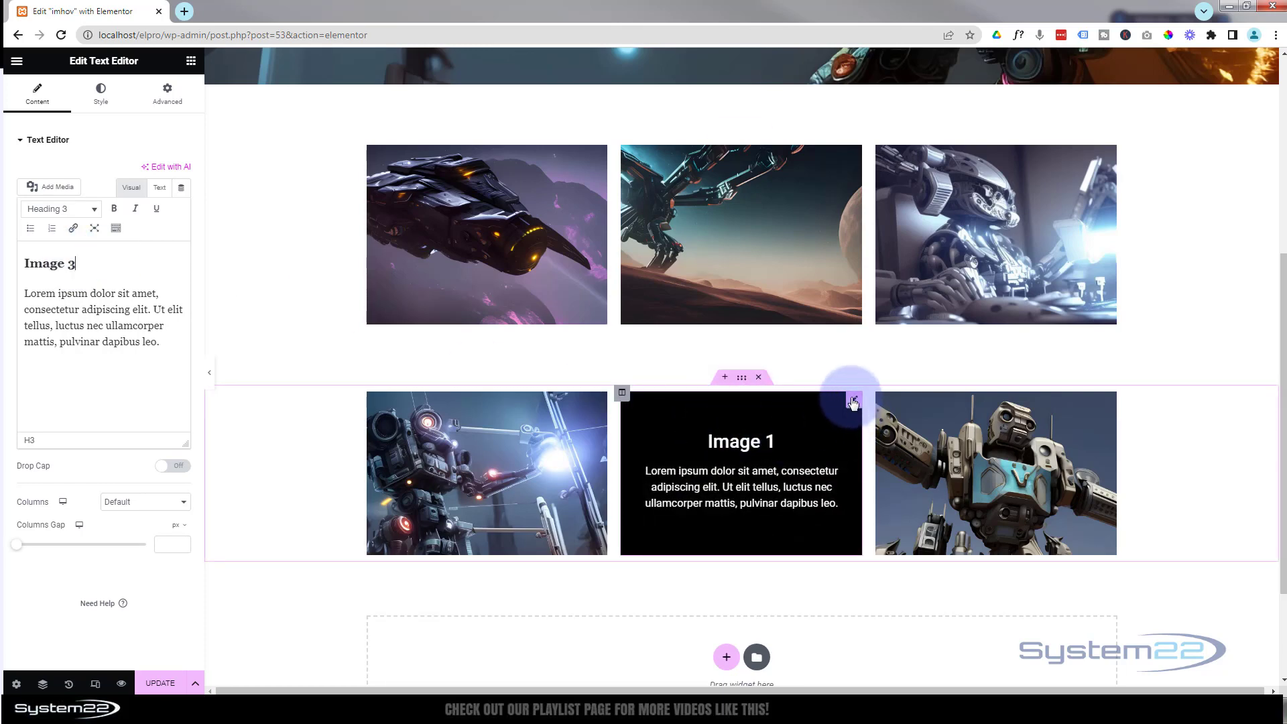
double_click(71, 263)
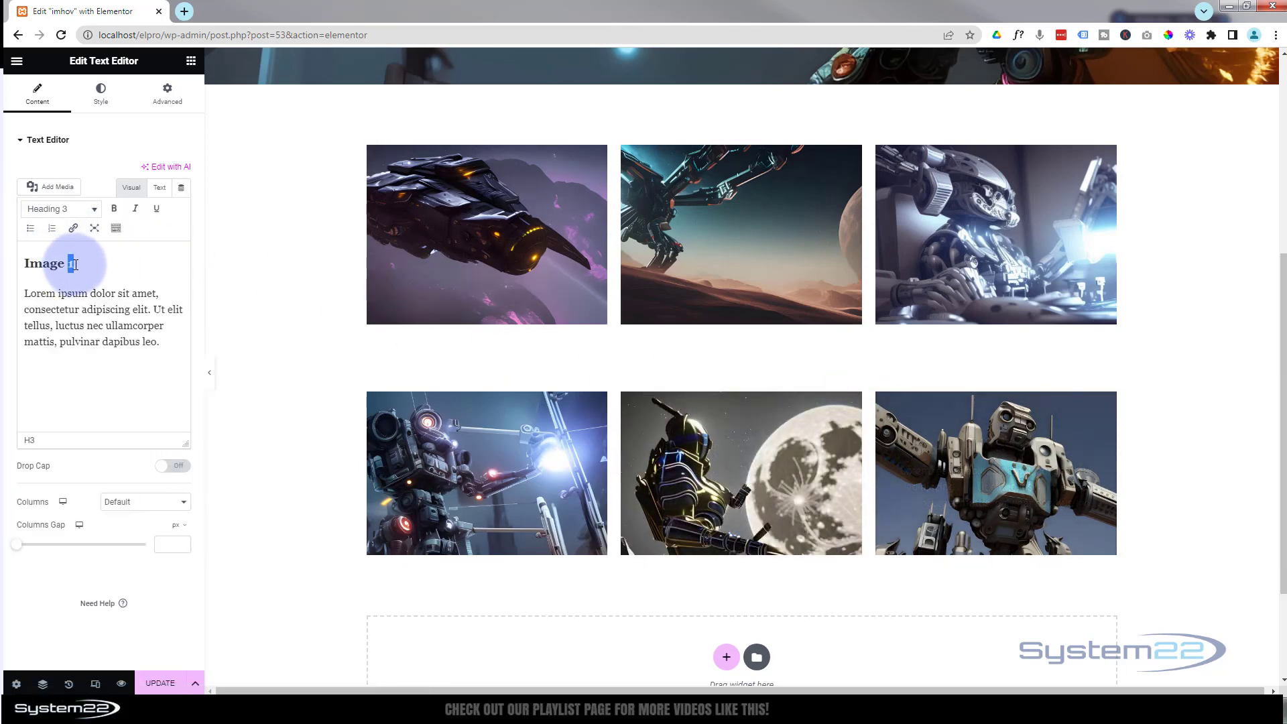
type("2")
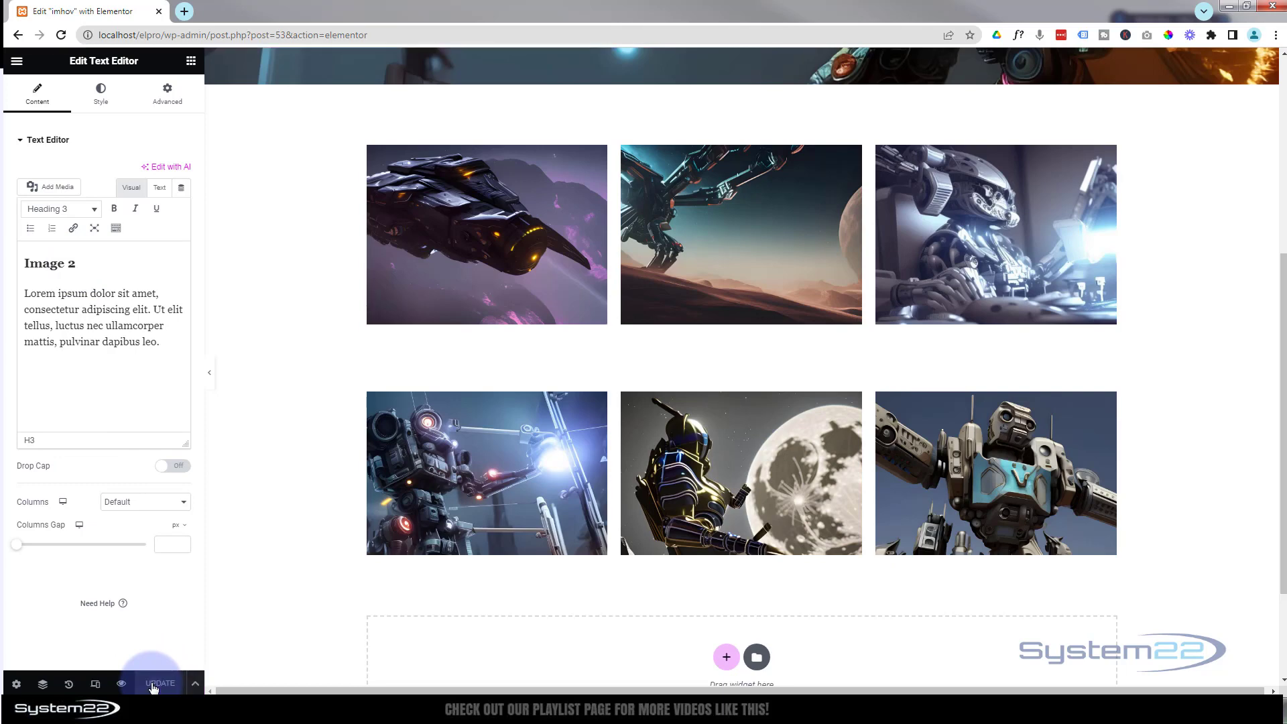
left_click(122, 684)
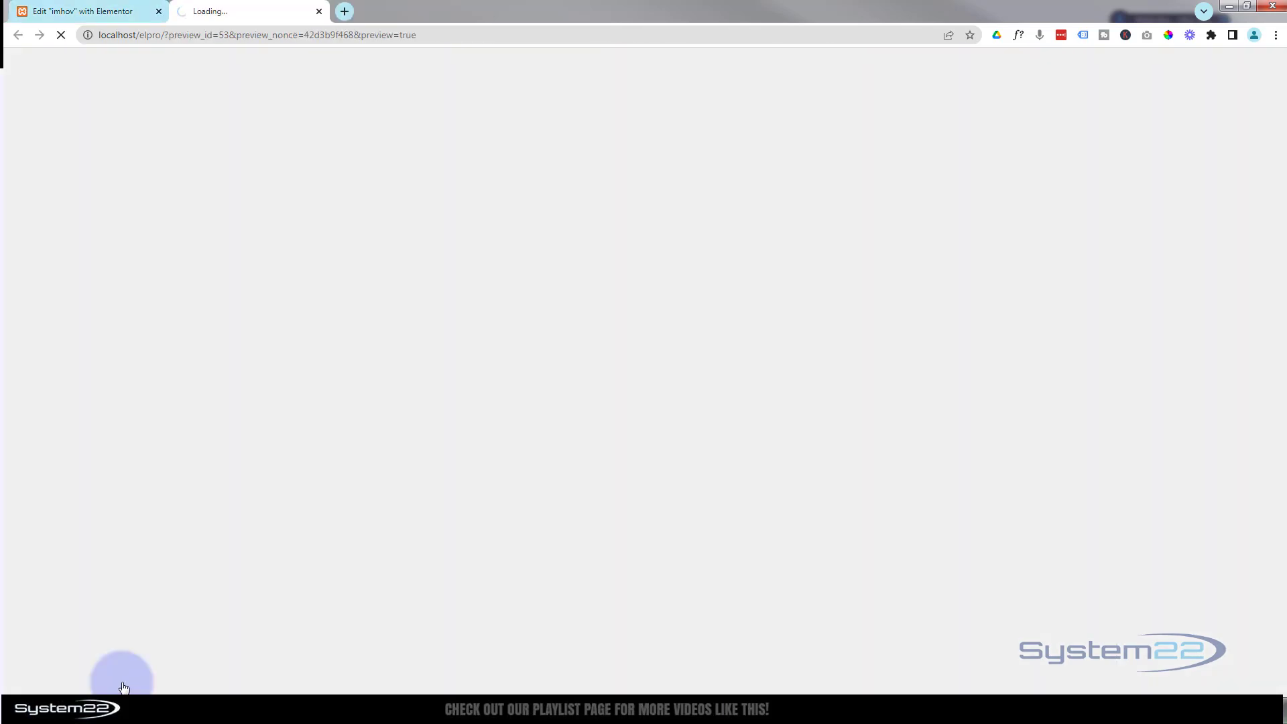